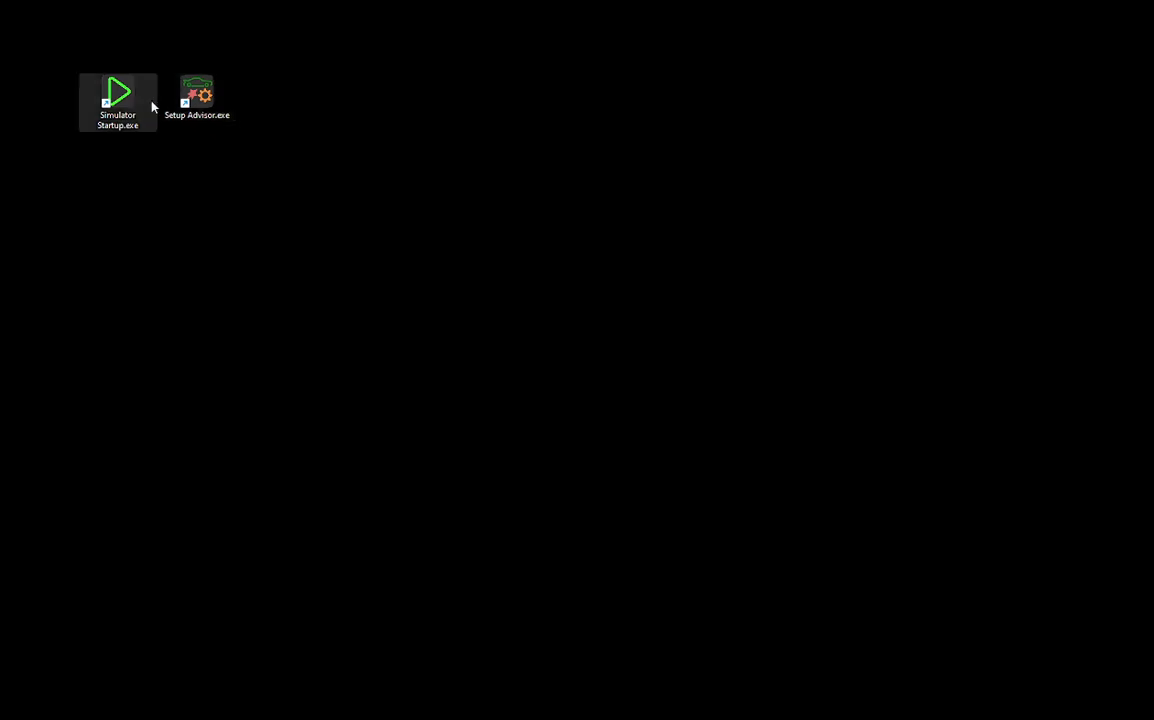
# Launch Simulator Startup and open the Setup Advisor from its set of applications.
pyautogui.doubleClick(125, 100)
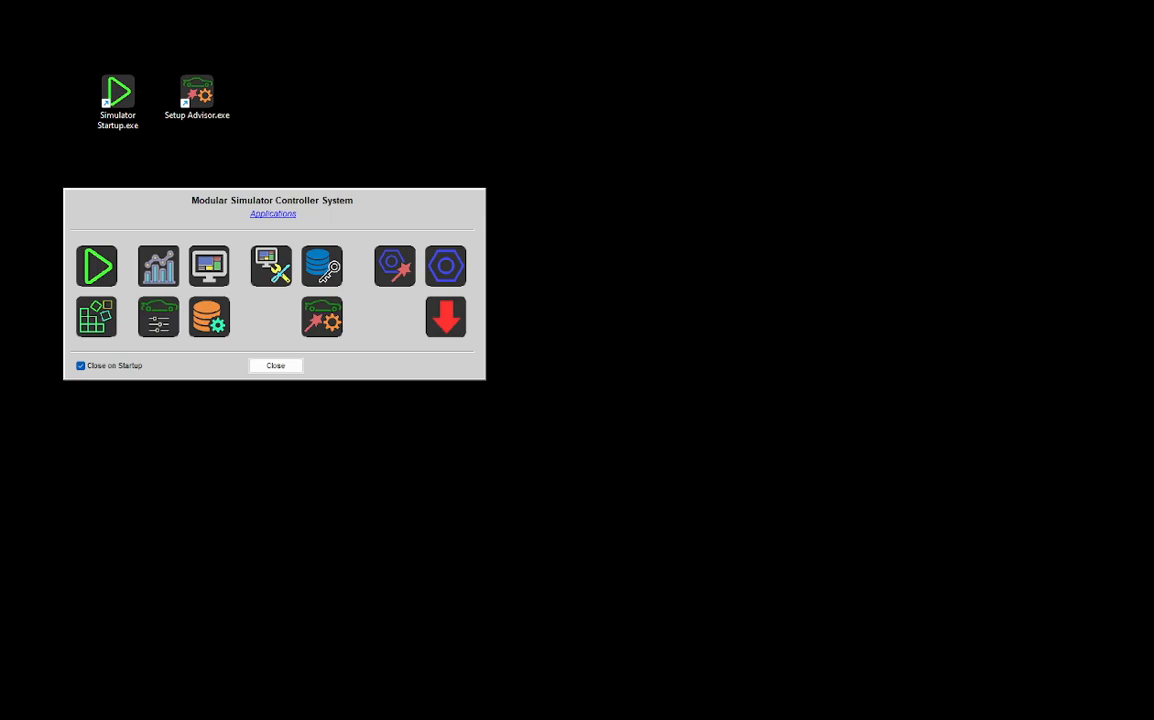
pyautogui.moveTo(602, 719); pyautogui.dragTo(522, 125)
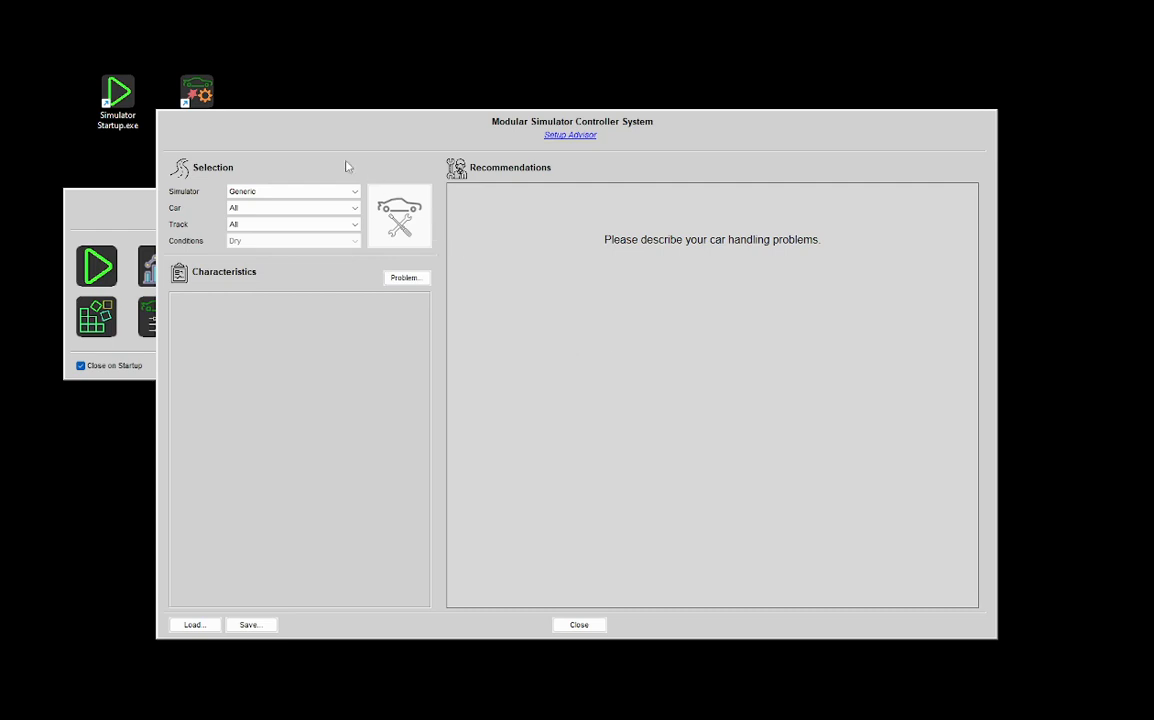
# Select Assetto Corsa Competizione as the simulator, with the McLaren 720s GT3 car and the Mount Panorama Circuit track.
pyautogui.click(260, 197)
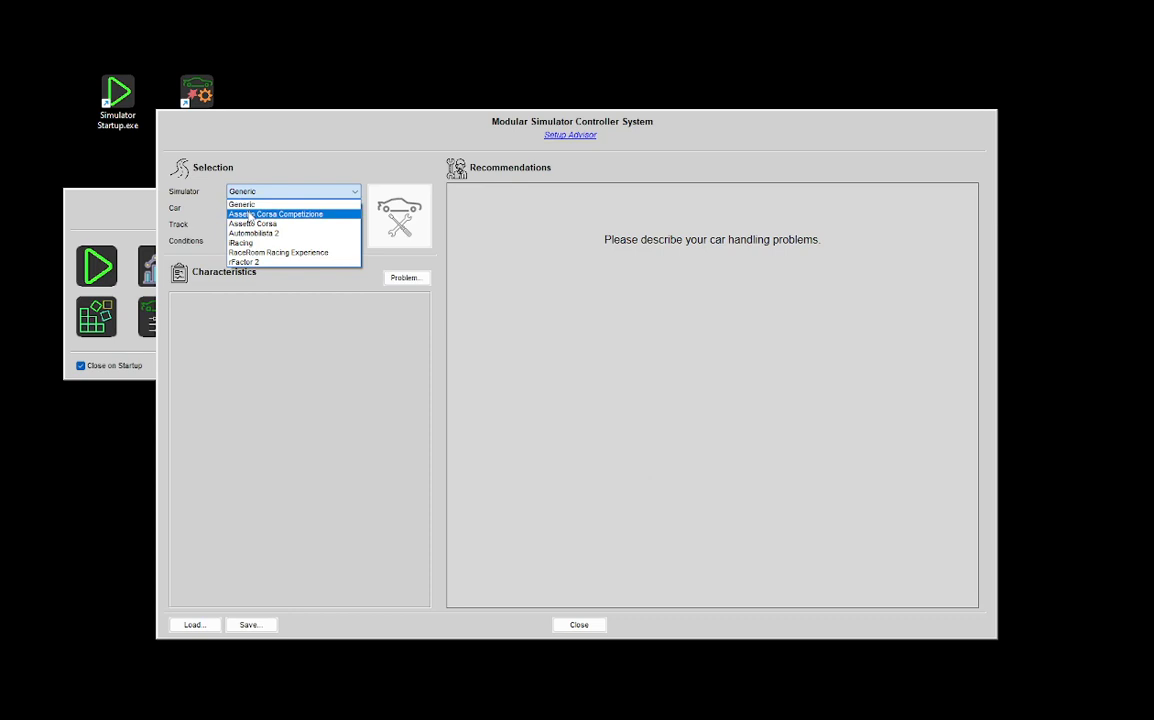
pyautogui.click(250, 215)
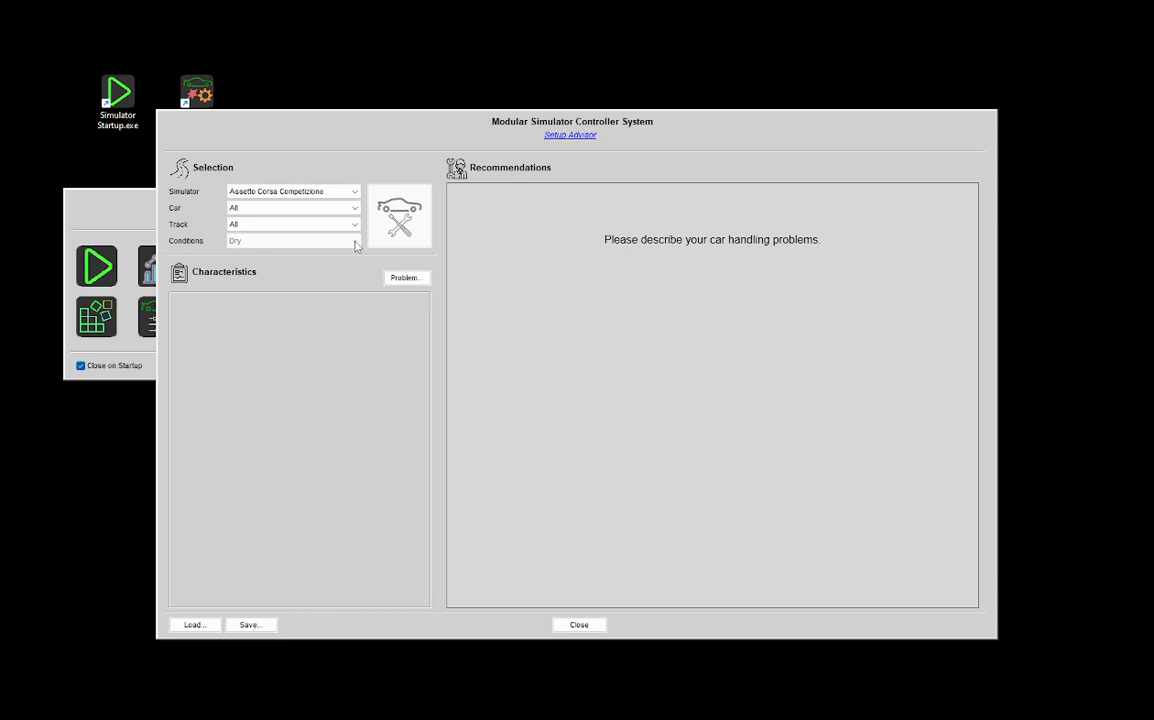
pyautogui.click(248, 208)
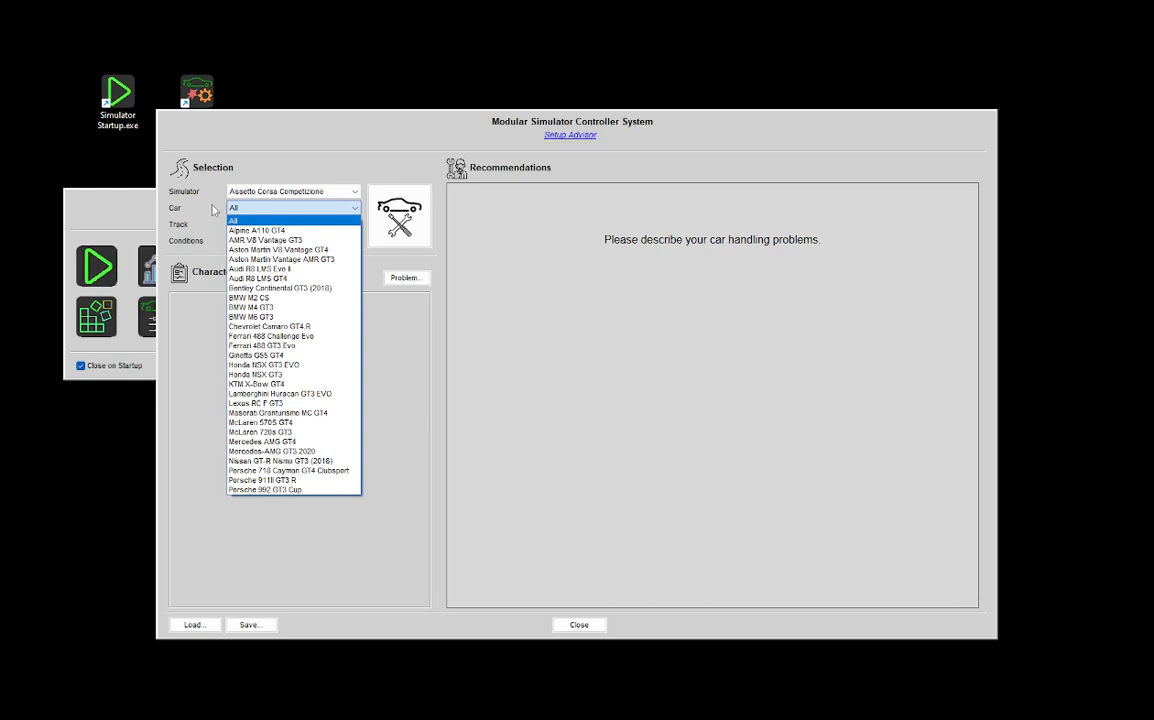
pyautogui.click(201, 217)
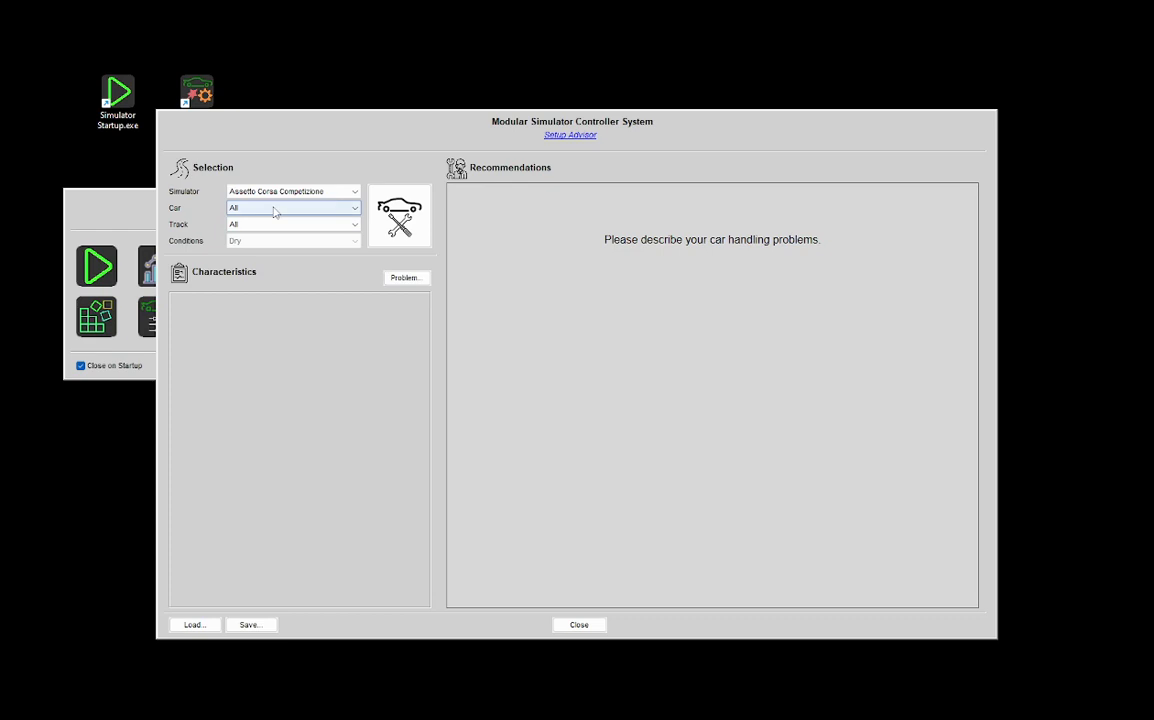
pyautogui.click(277, 208)
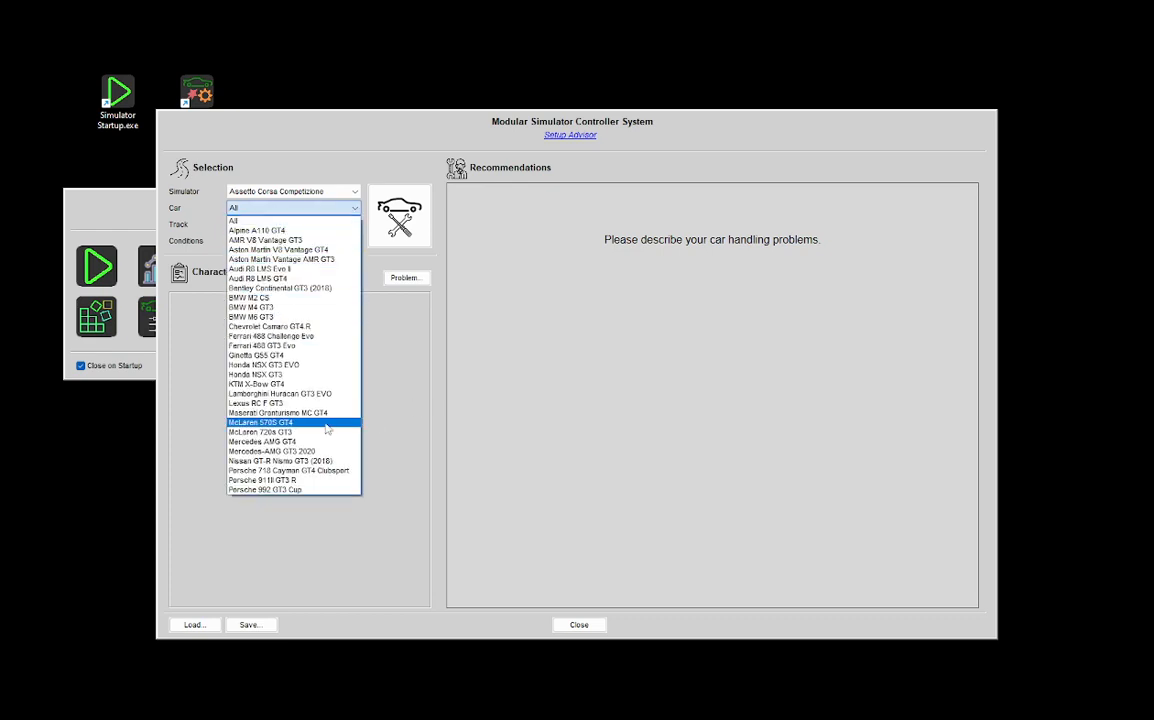
pyautogui.click(290, 432)
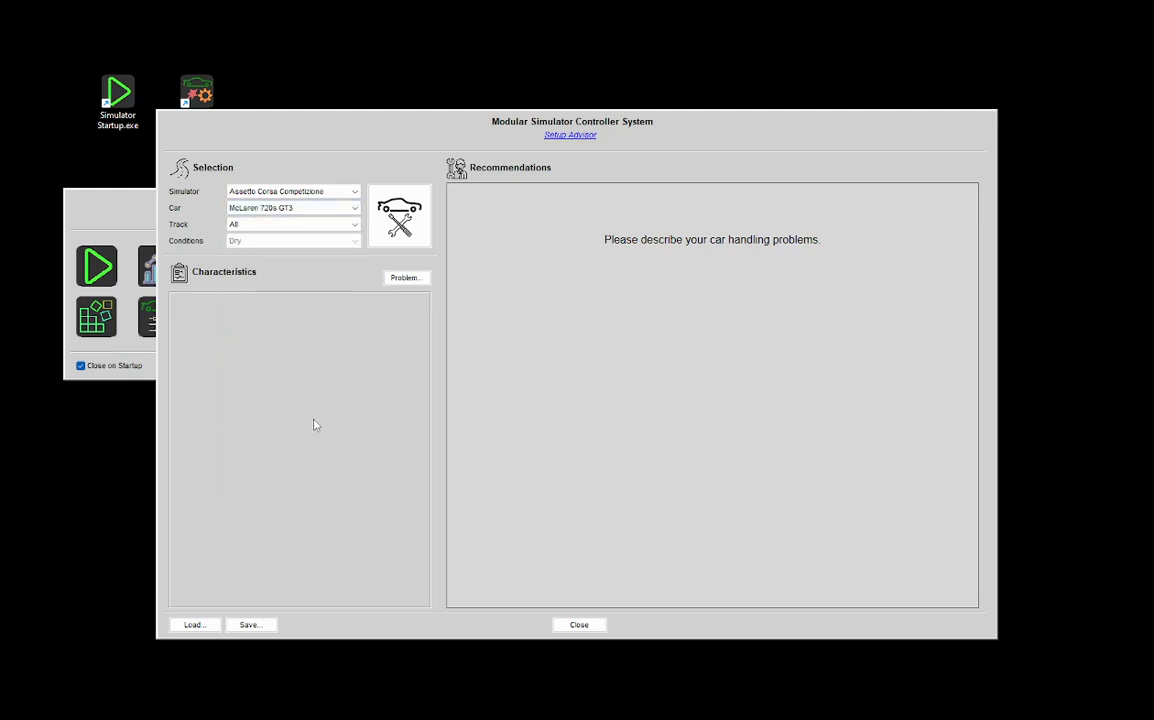
pyautogui.click(243, 226)
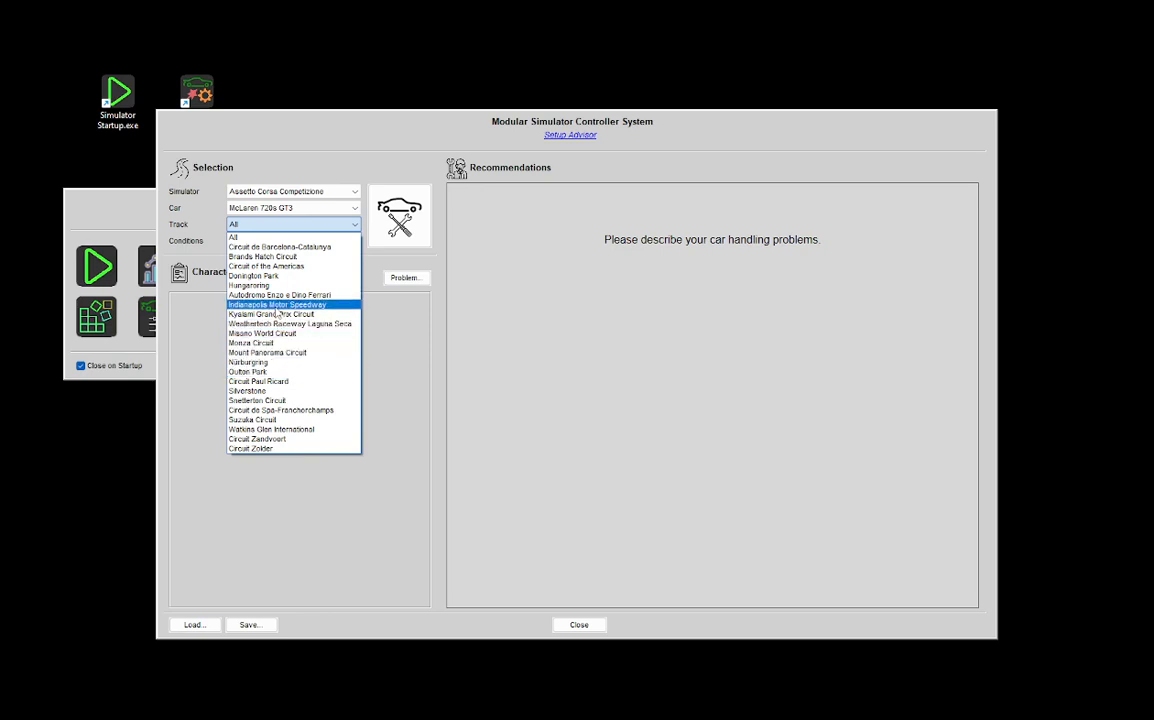
pyautogui.click(270, 352)
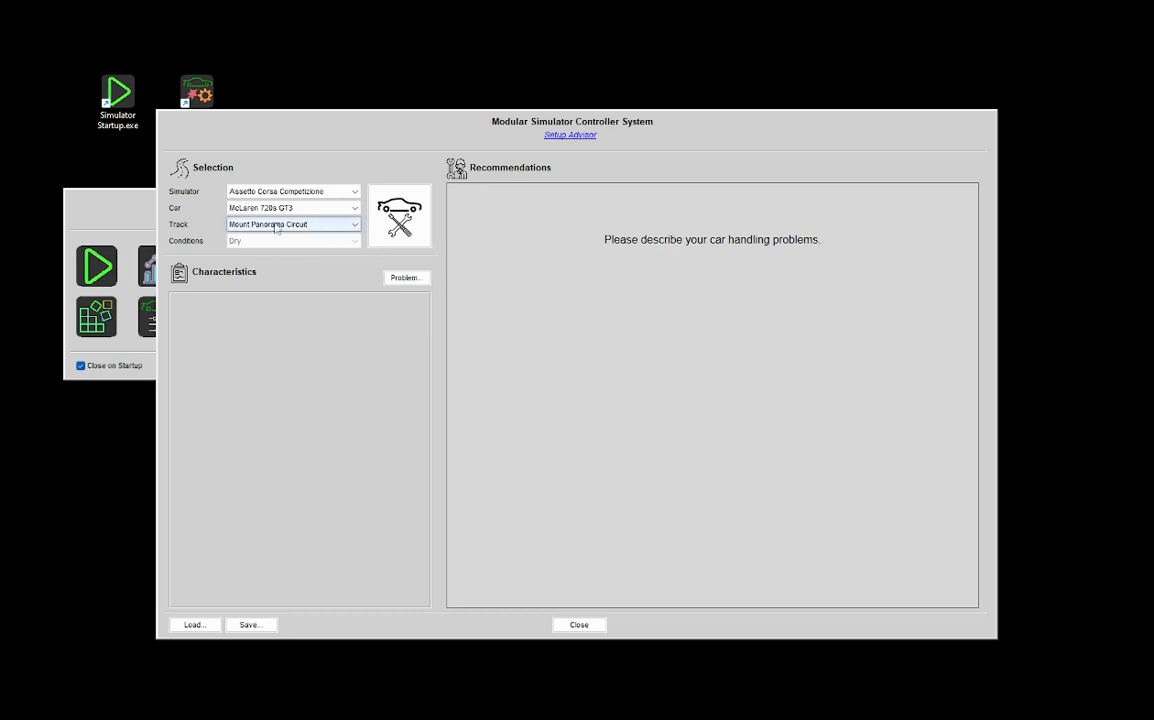
pyautogui.click(240, 230)
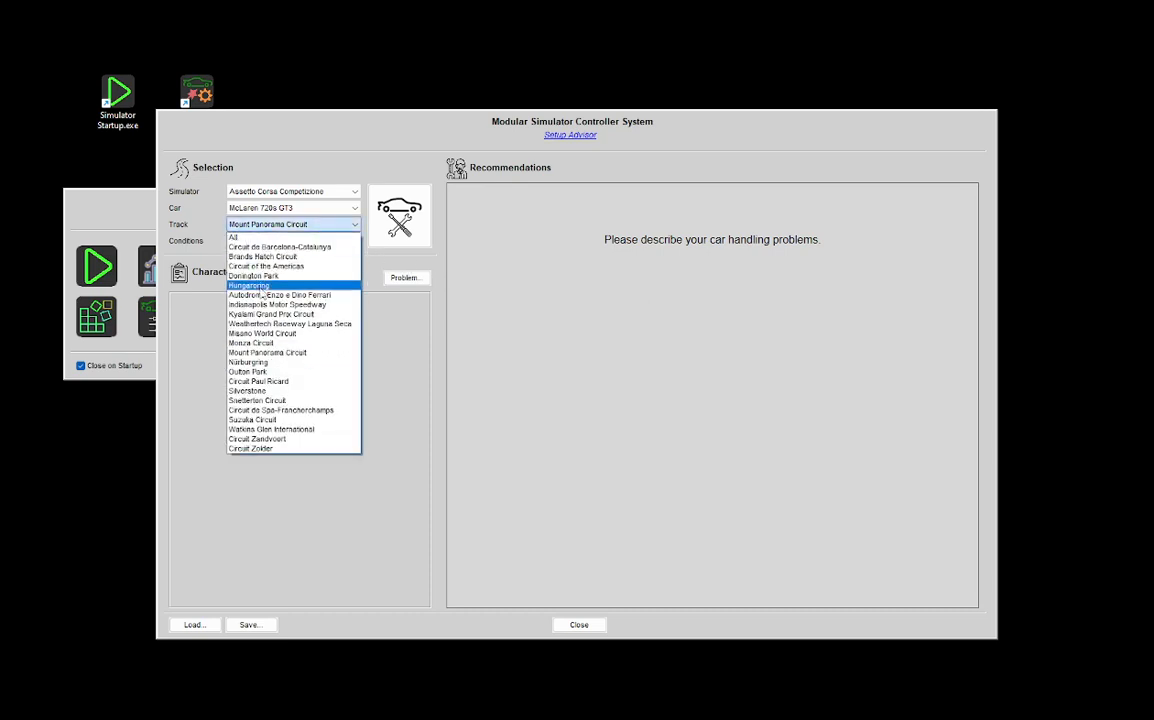
pyautogui.click(211, 358)
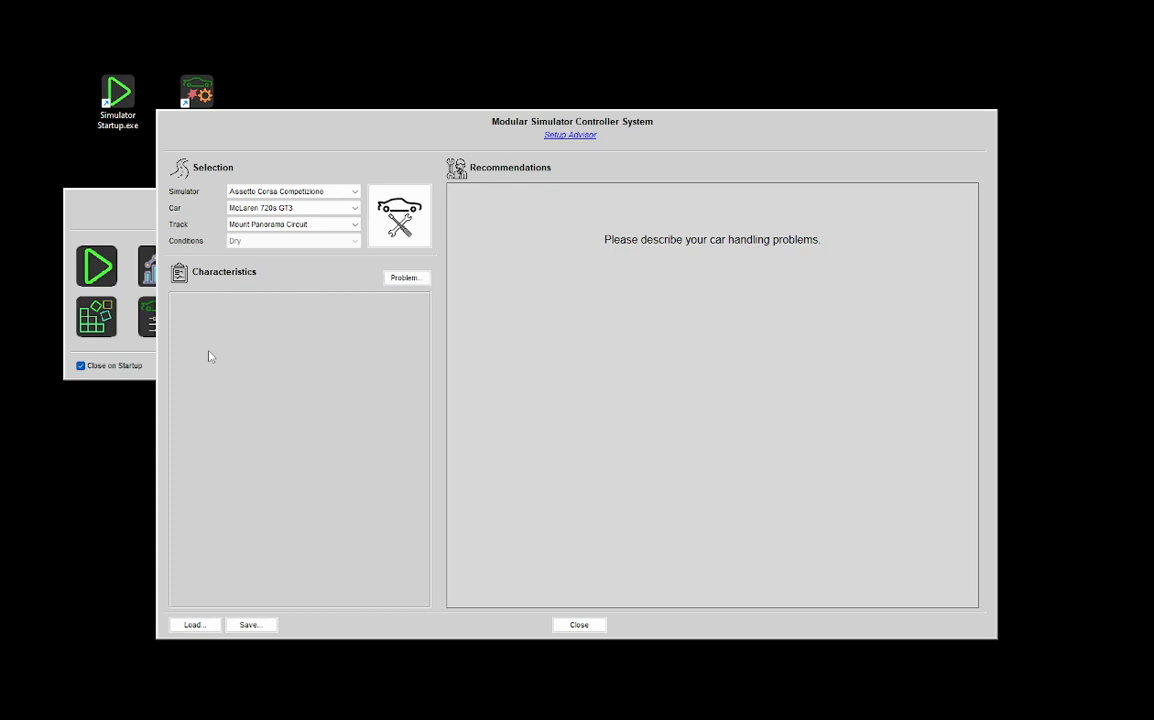
pyautogui.click(269, 228)
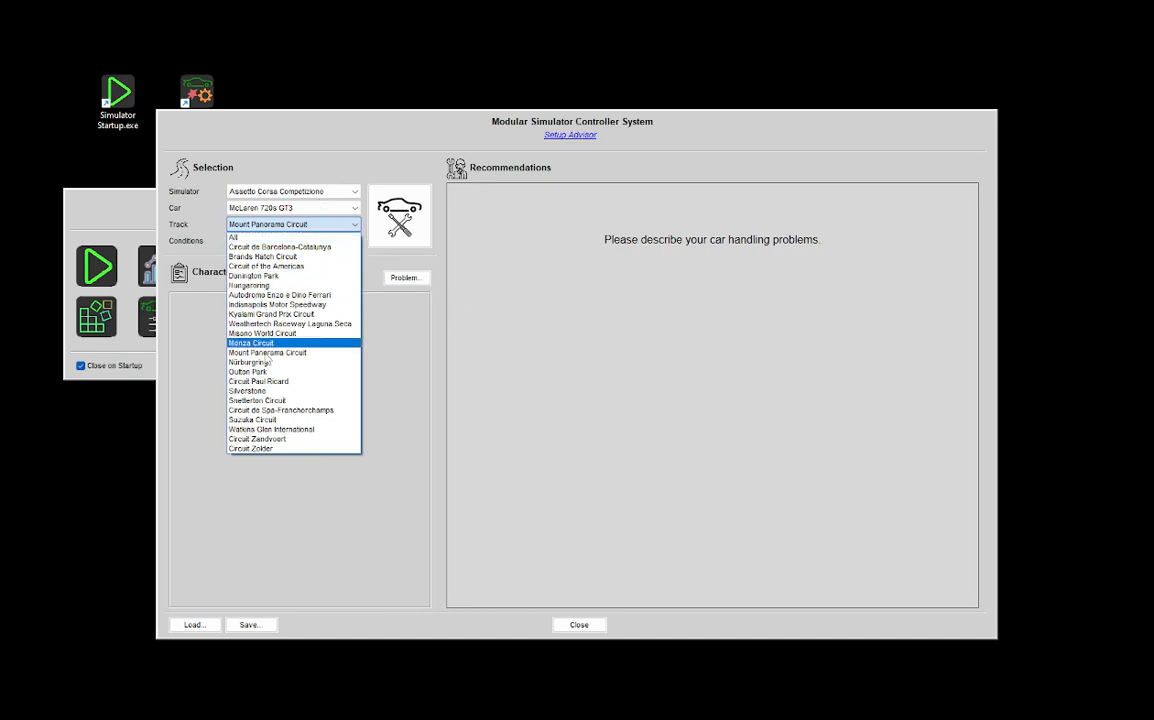
pyautogui.click(397, 438)
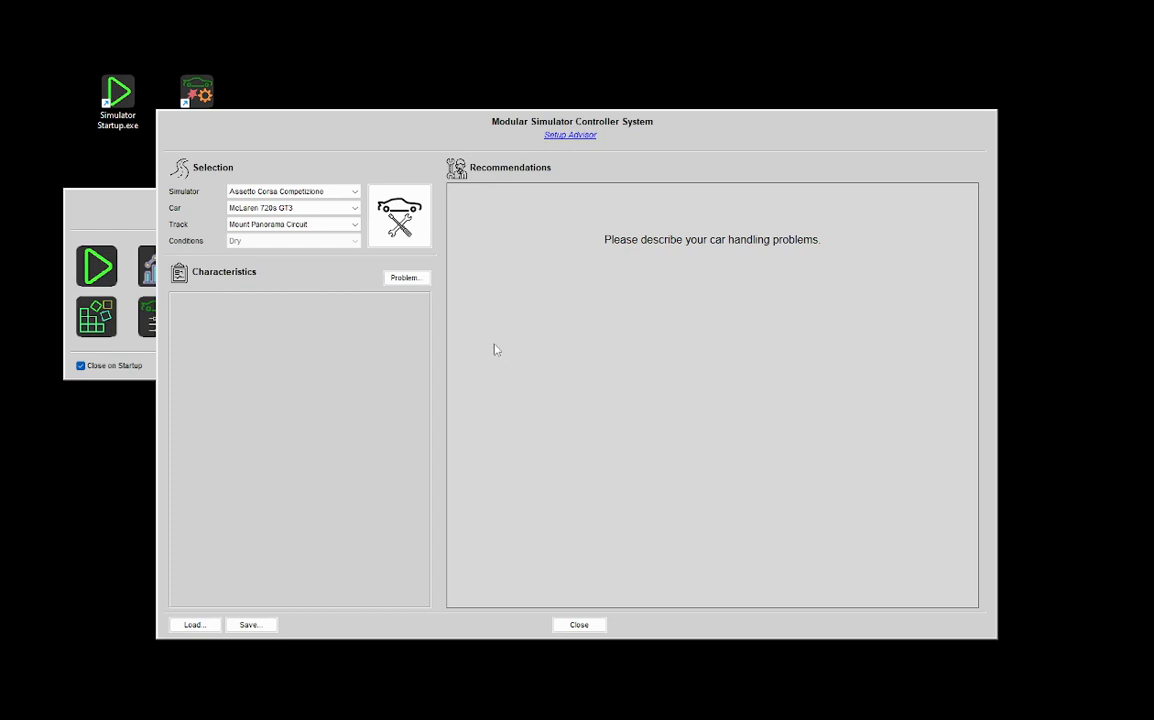
# Add the handling problem of understeer at fast corner entry to the characteristics.
pyautogui.click(415, 279)
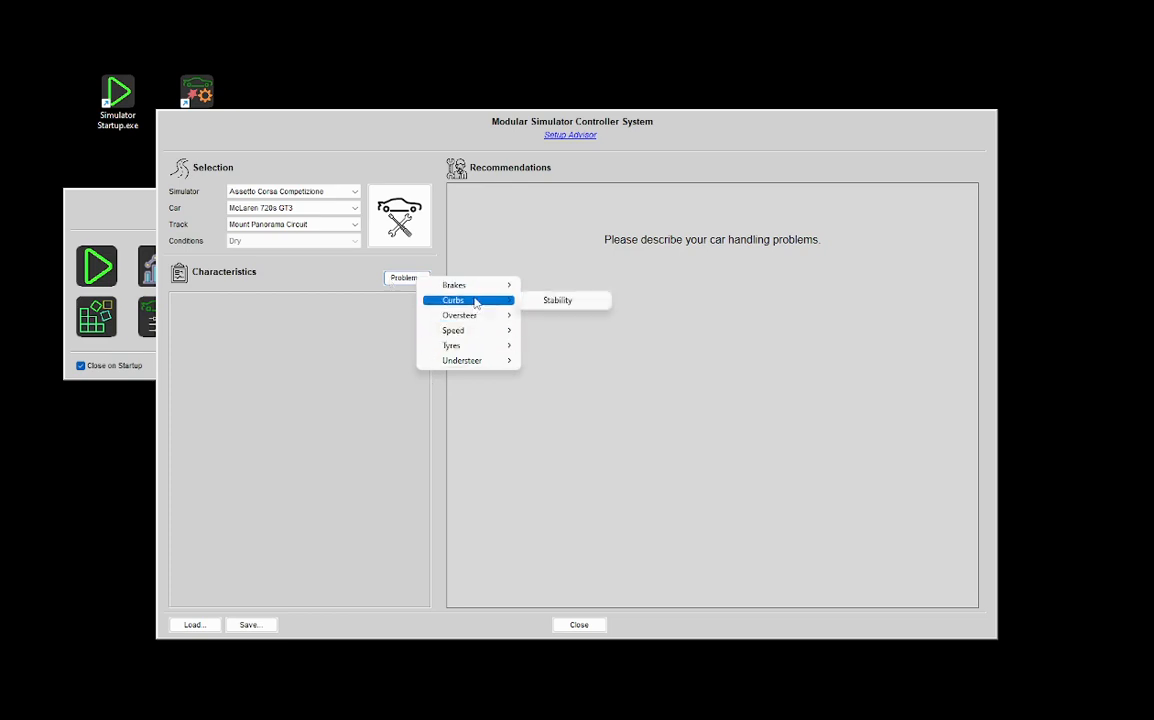
pyautogui.moveTo(480, 320)
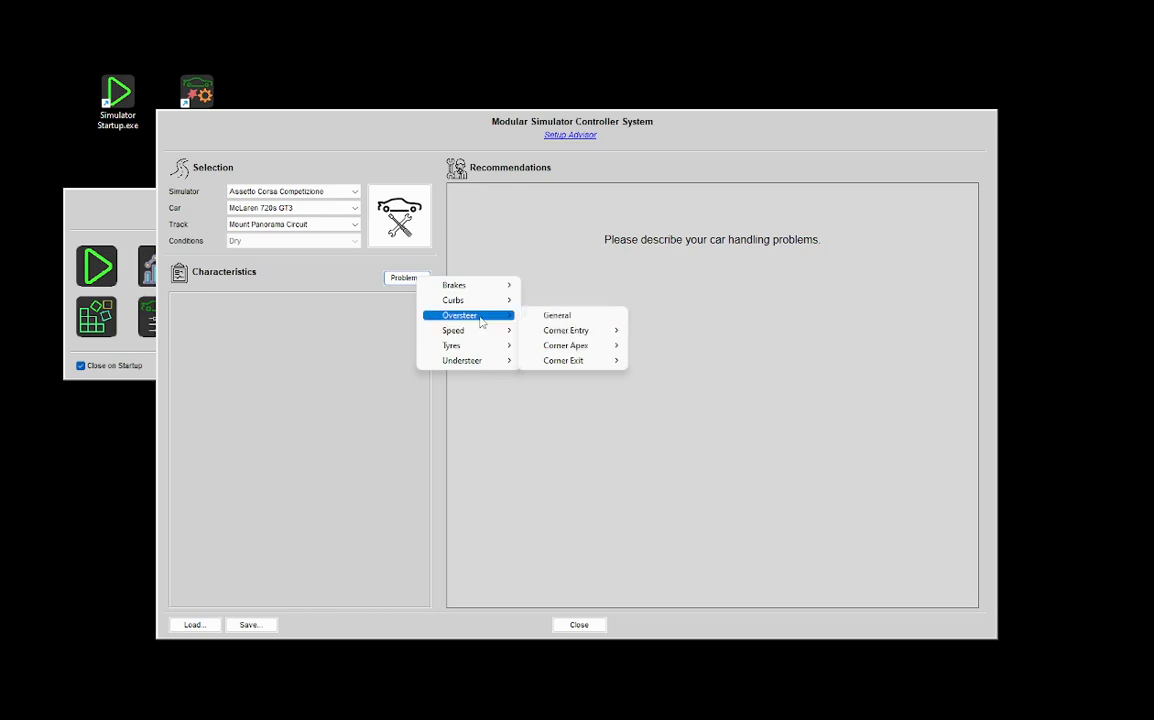
pyautogui.moveTo(489, 366)
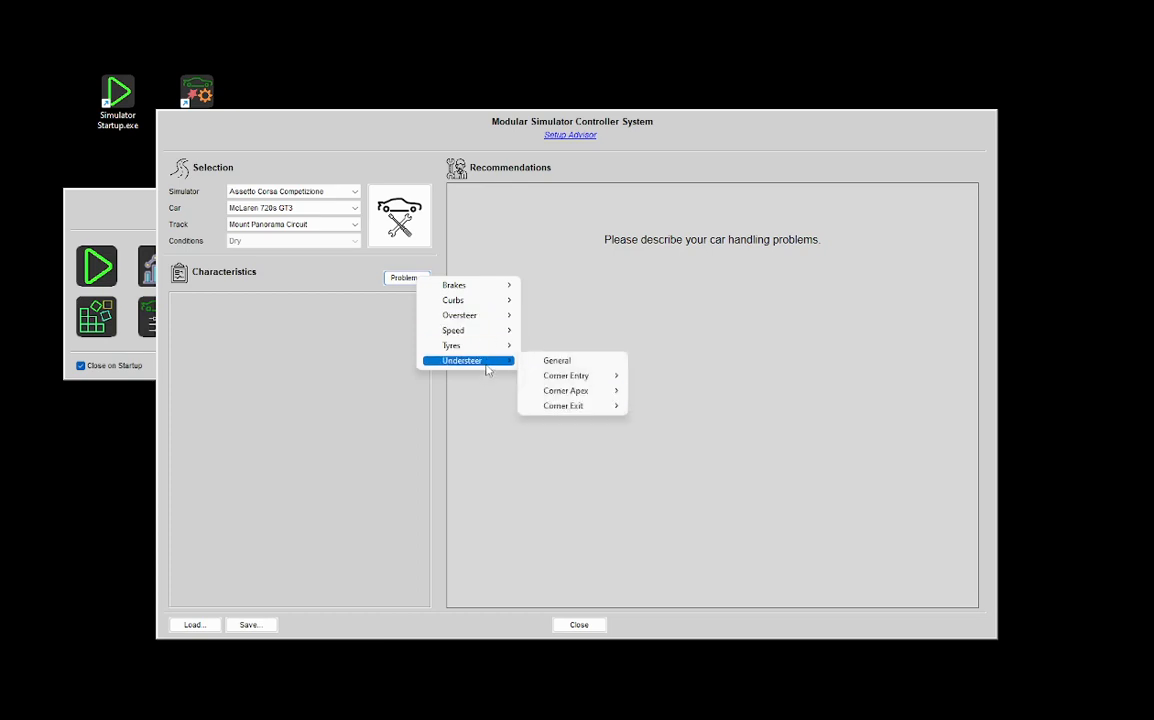
pyautogui.moveTo(567, 384)
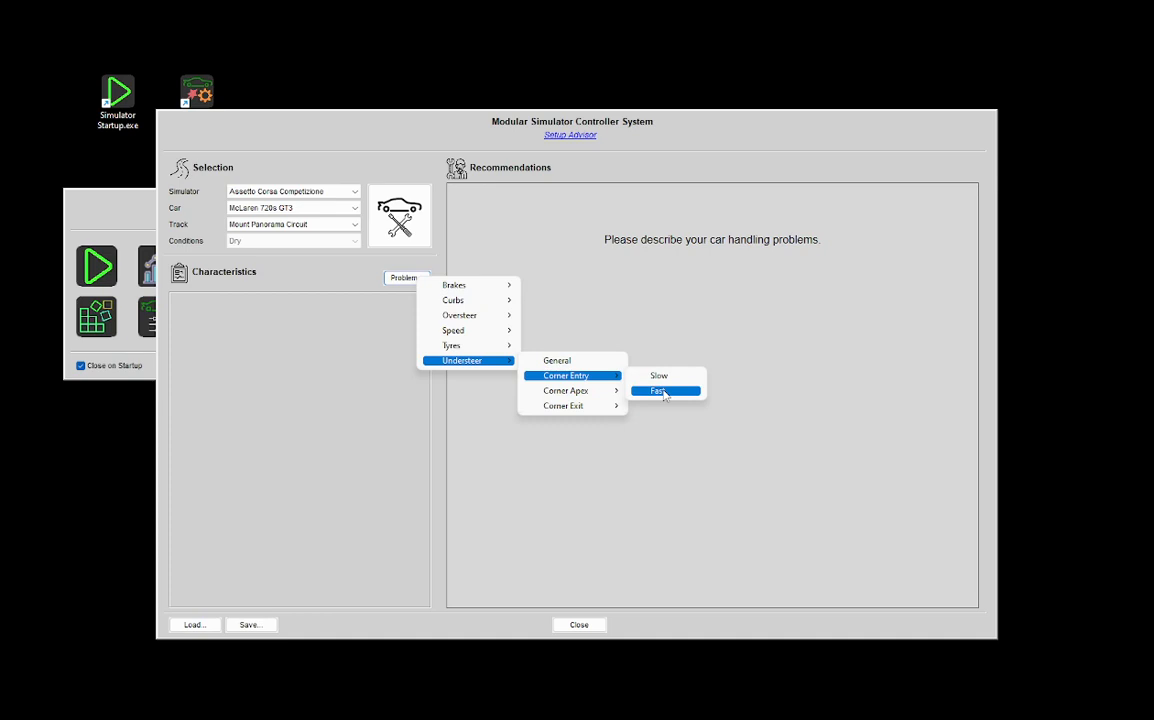
pyautogui.click(664, 392)
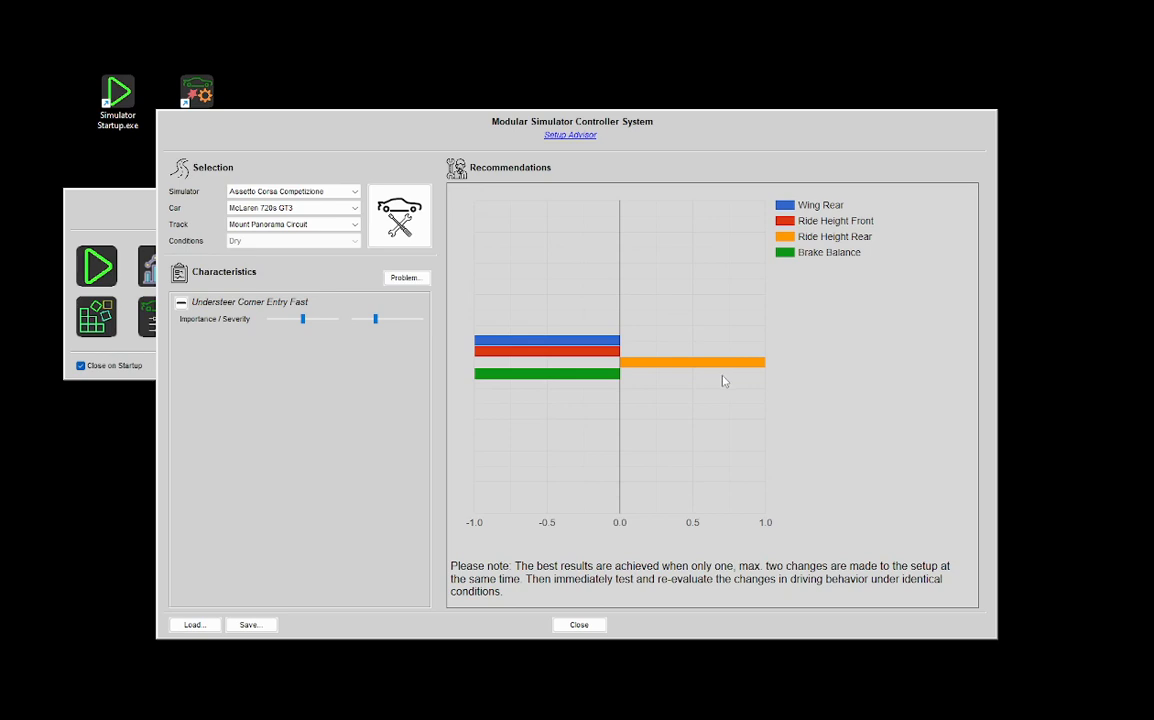
# Add the problem of oversteer at slow corner exit and set its importance slightly above the middle of the scale.
pyautogui.moveTo(579, 361)
pyautogui.click(400, 278)
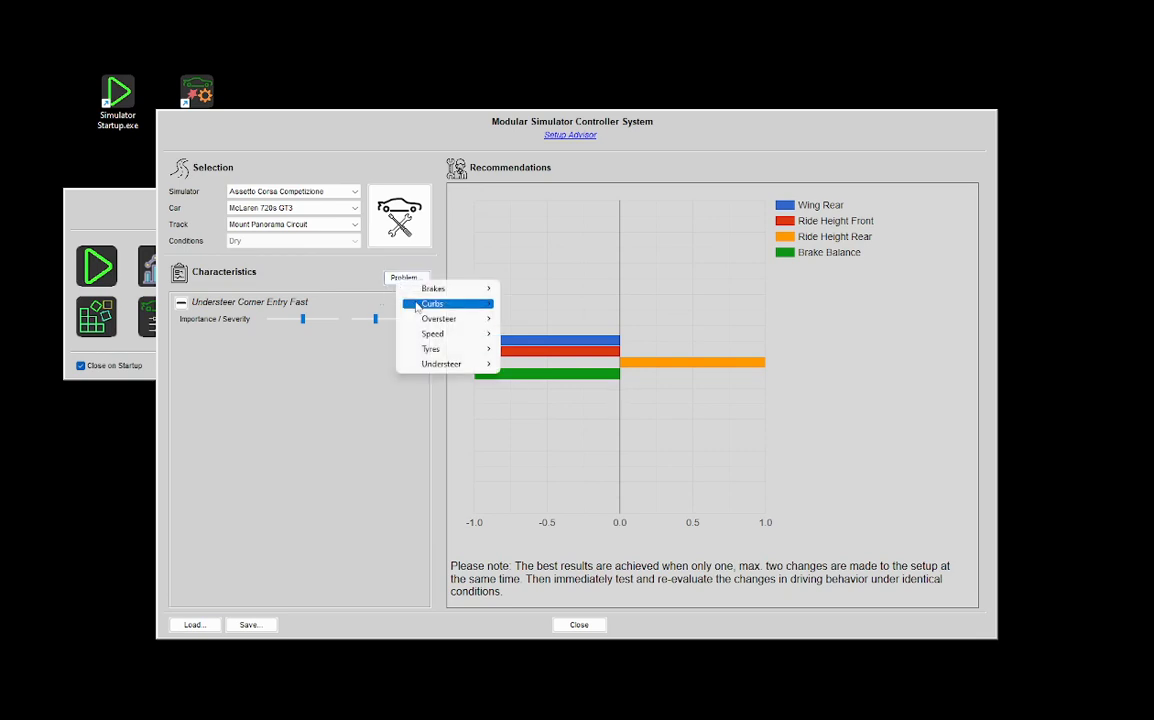
pyautogui.moveTo(462, 325)
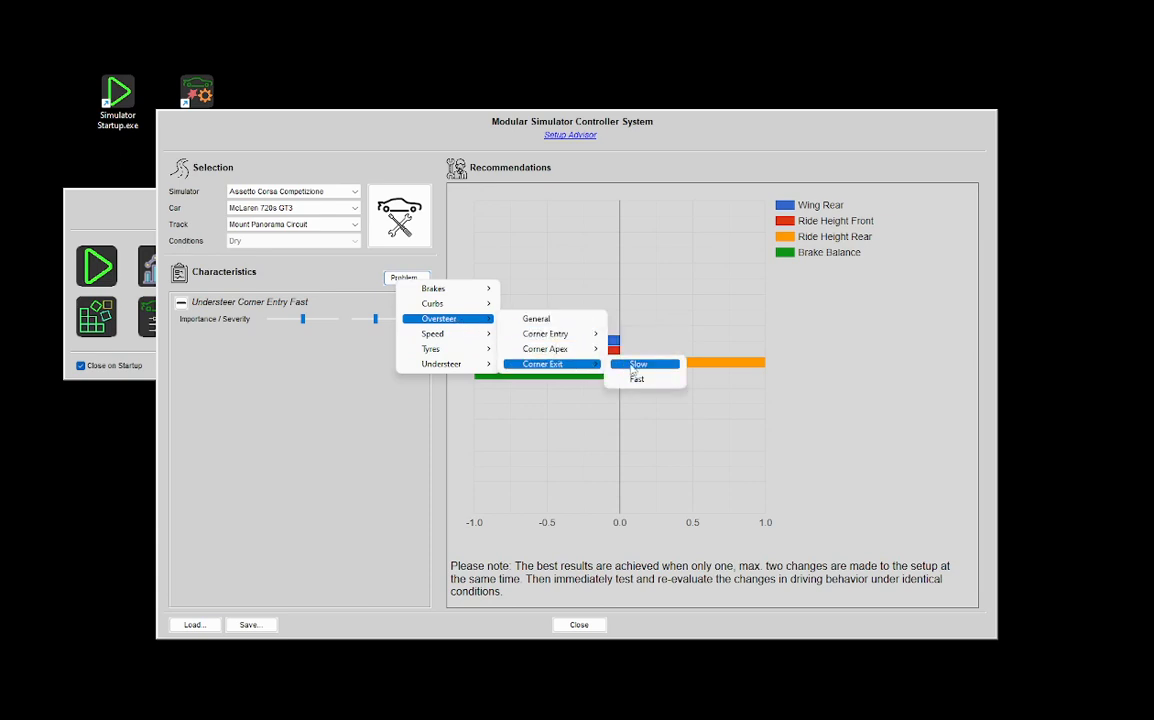
pyautogui.click(632, 366)
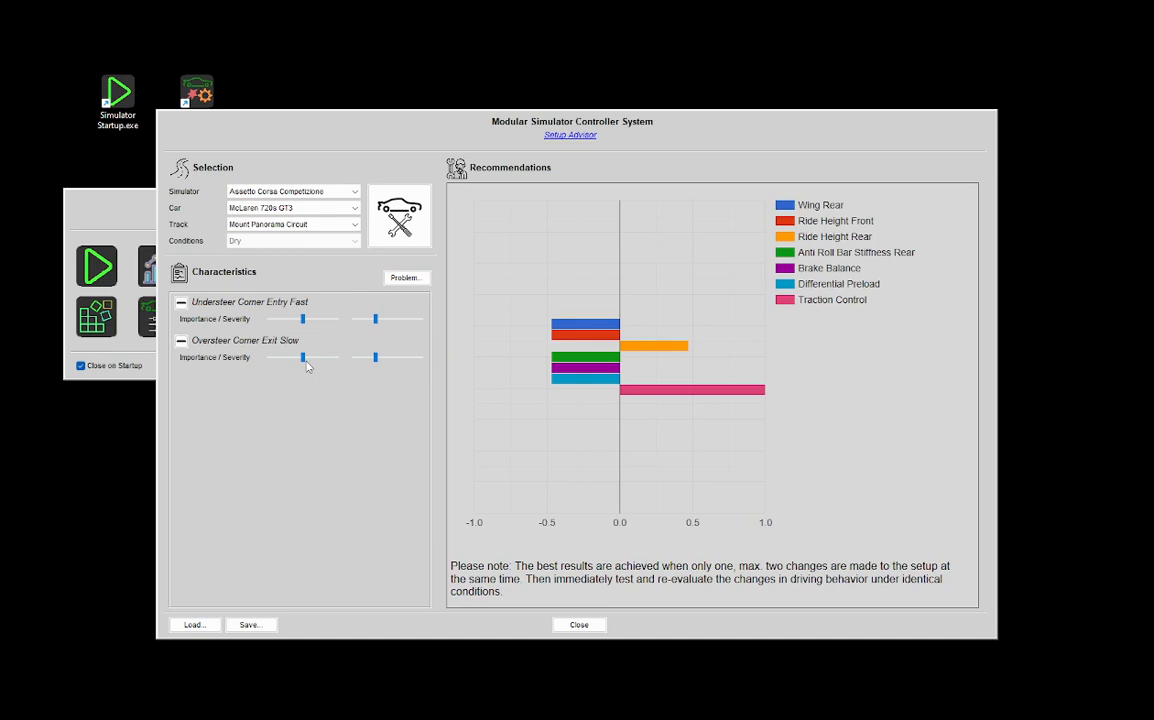
pyautogui.moveTo(303, 358); pyautogui.dragTo(322, 361)
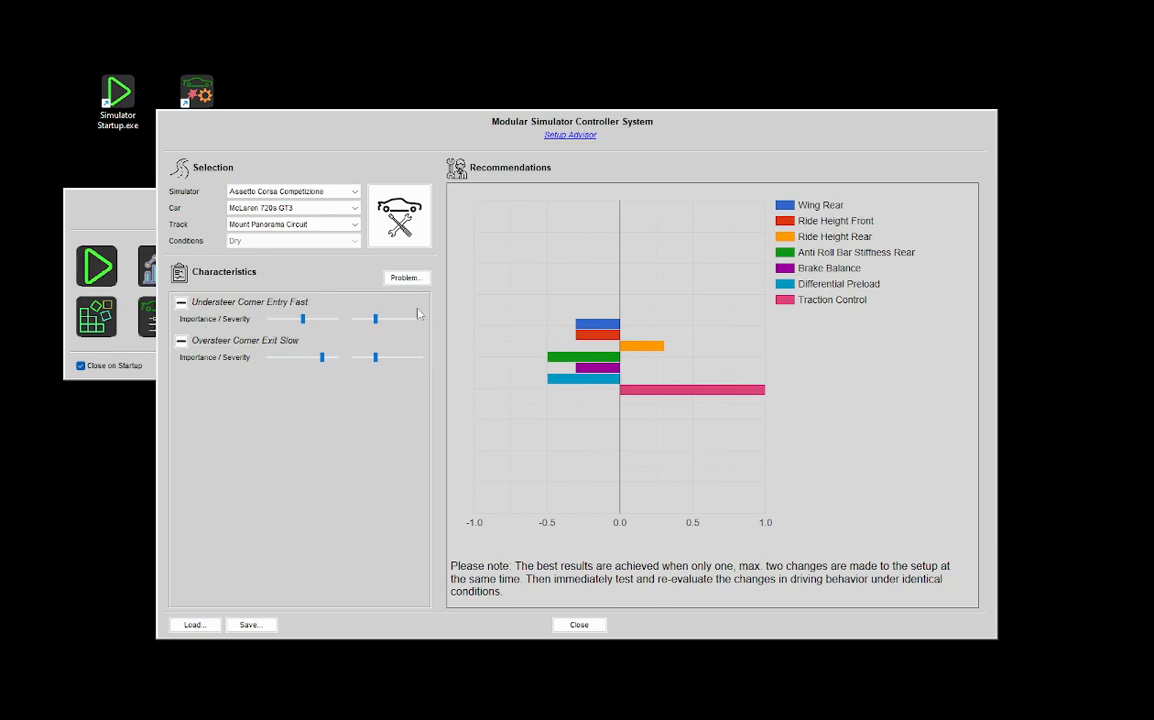
pyautogui.moveTo(322, 357); pyautogui.dragTo(285, 357)
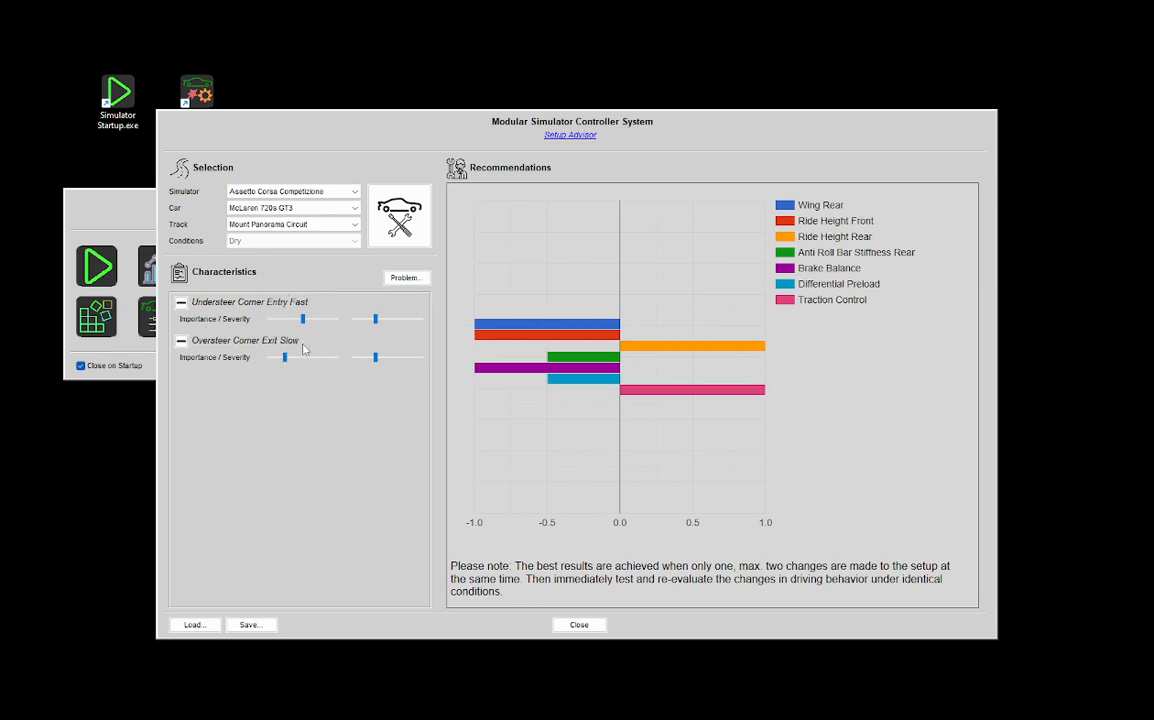
pyautogui.moveTo(288, 366); pyautogui.dragTo(311, 358)
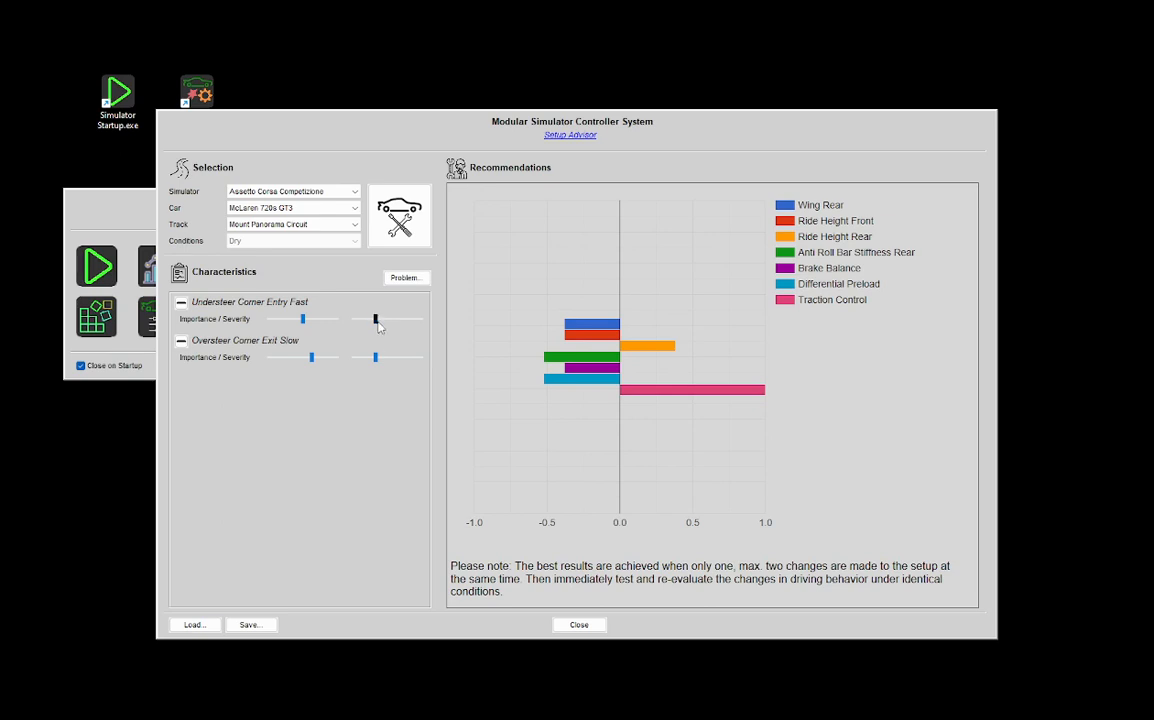
# Raise the fast corner entry understeer's severity to about two thirds and lower the slow corner exit oversteer's severity to about a quarter.
pyautogui.moveTo(376, 319); pyautogui.dragTo(401, 320)
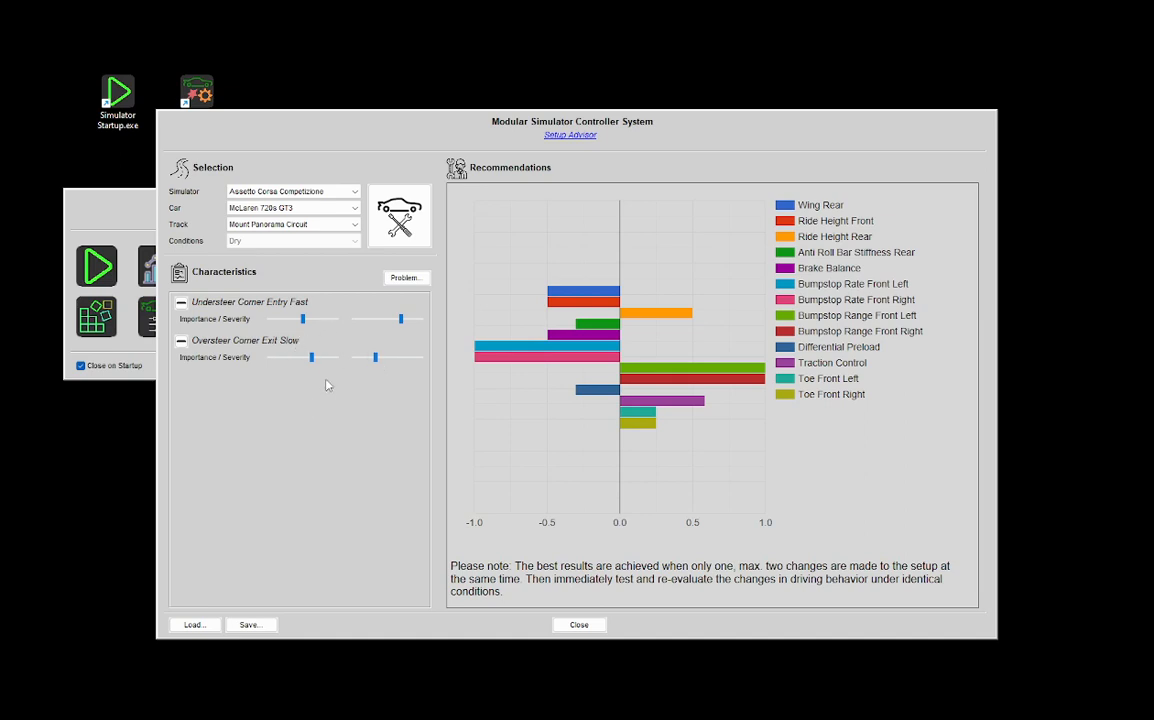
pyautogui.moveTo(372, 359); pyautogui.dragTo(368, 358)
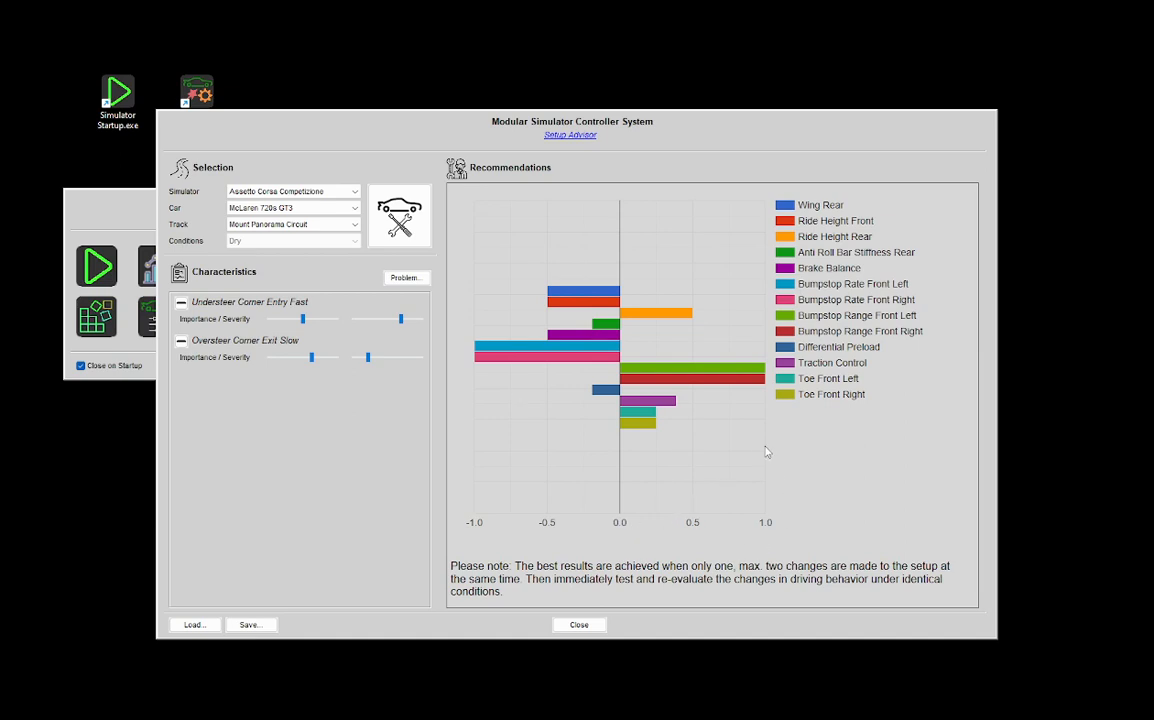
pyautogui.moveTo(757, 378)
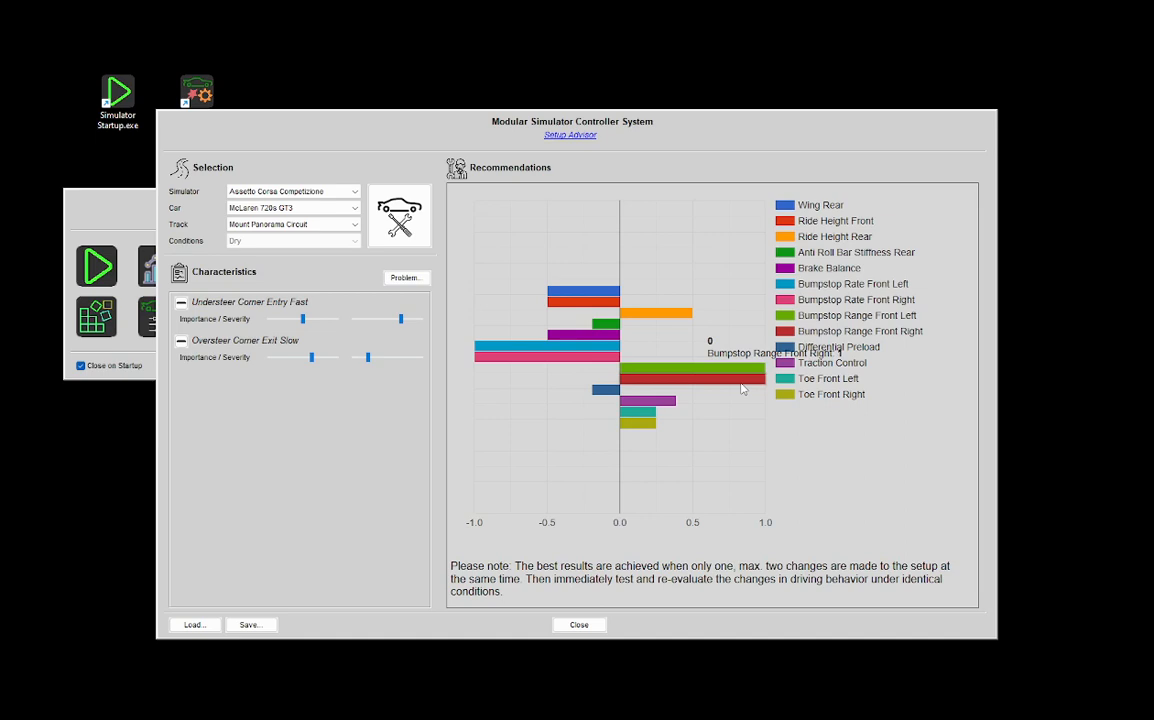
pyautogui.moveTo(610, 396)
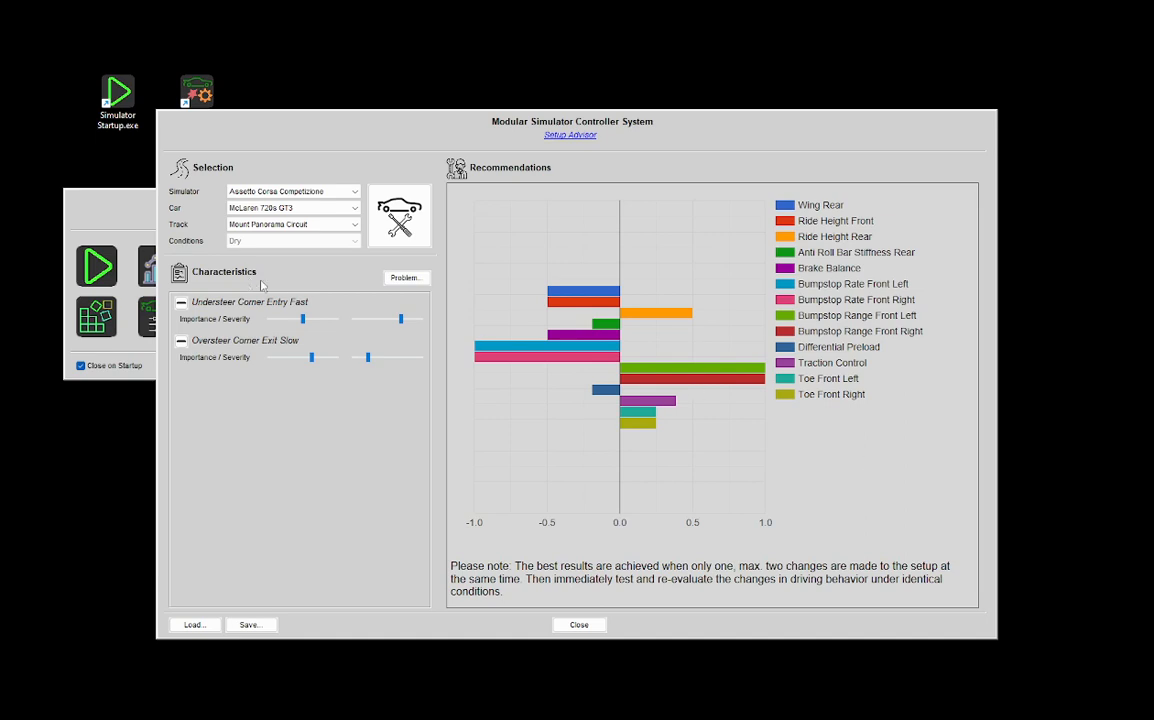
# Add the straight-line speed problem and raise its severity slightly above the middle of the scale.
pyautogui.click(412, 284)
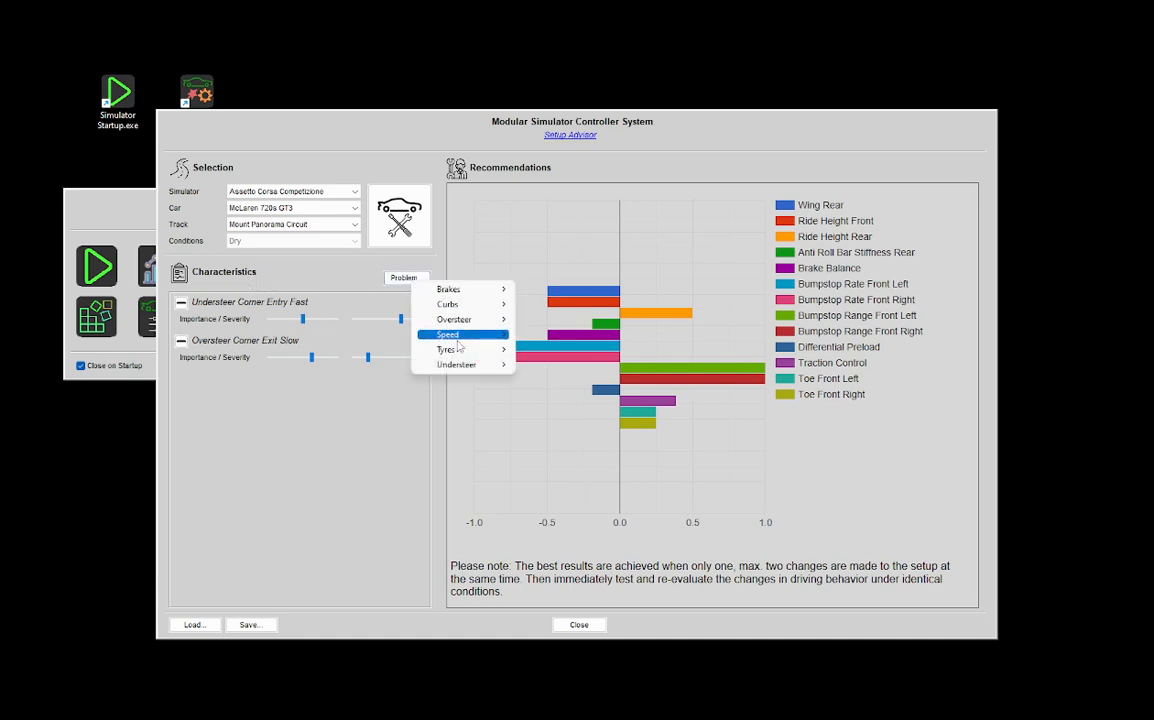
pyautogui.moveTo(470, 338)
pyautogui.click(556, 334)
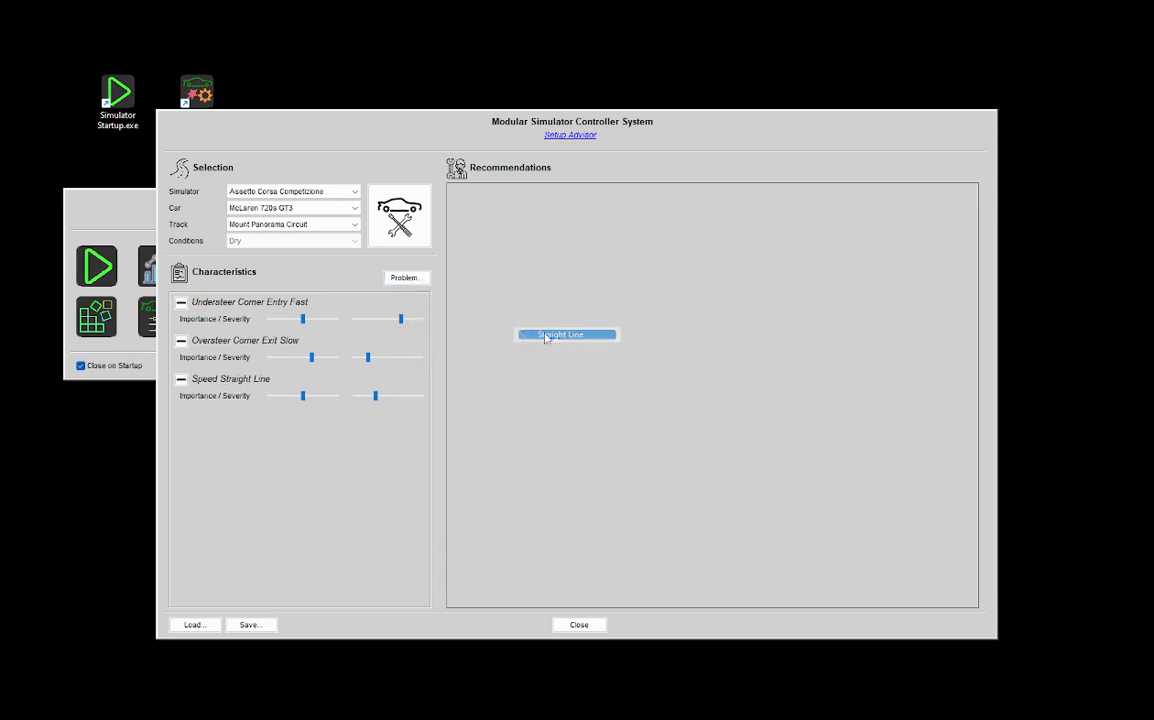
pyautogui.moveTo(376, 397); pyautogui.dragTo(394, 396)
# Add the curb stability problem and raise its severity to about the middle of the scale.
pyautogui.click(404, 277)
pyautogui.moveTo(450, 306)
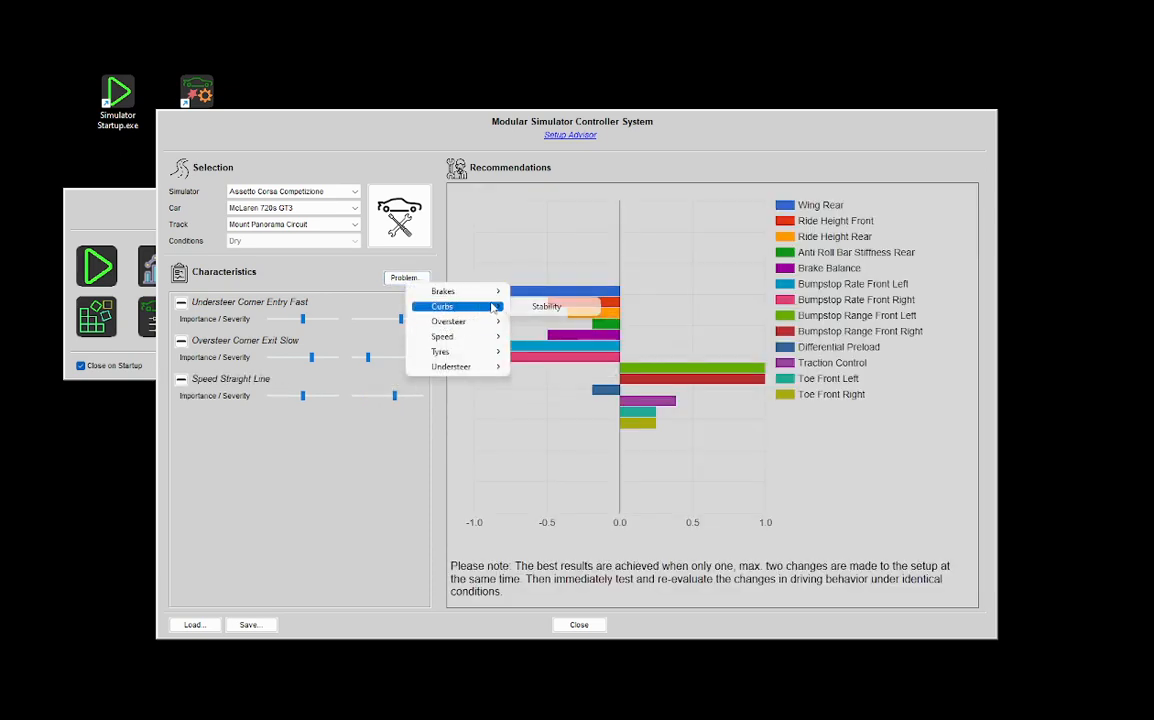
pyautogui.click(527, 308)
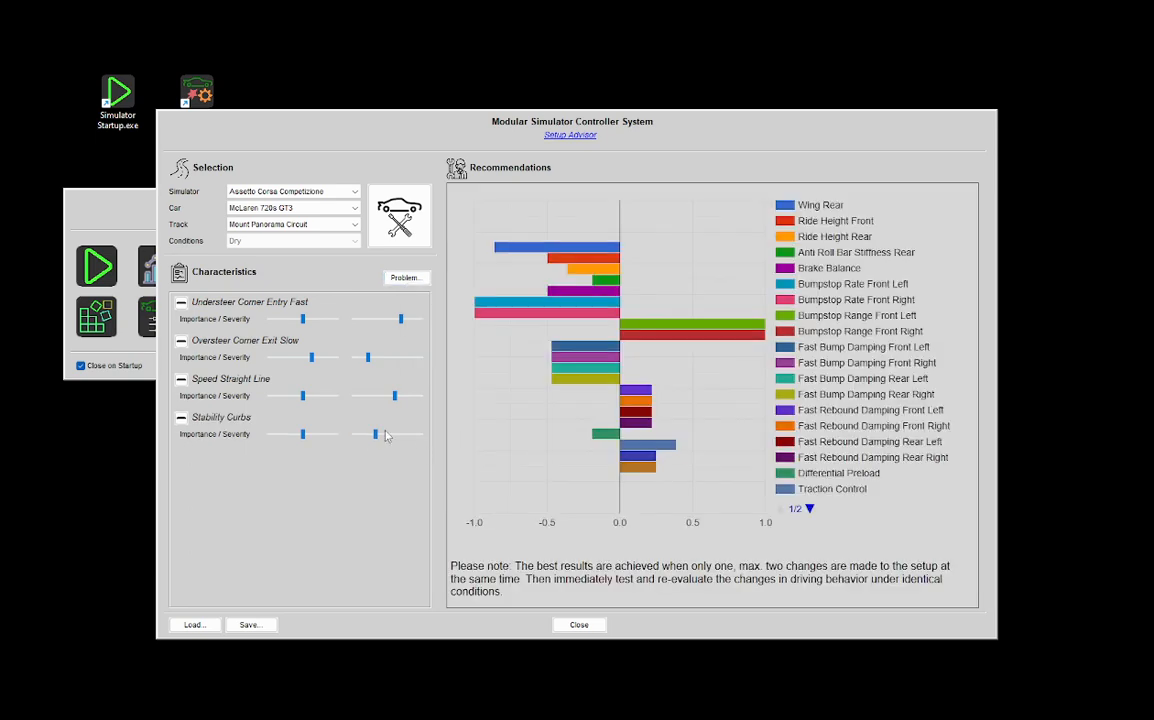
pyautogui.moveTo(374, 434); pyautogui.dragTo(389, 434)
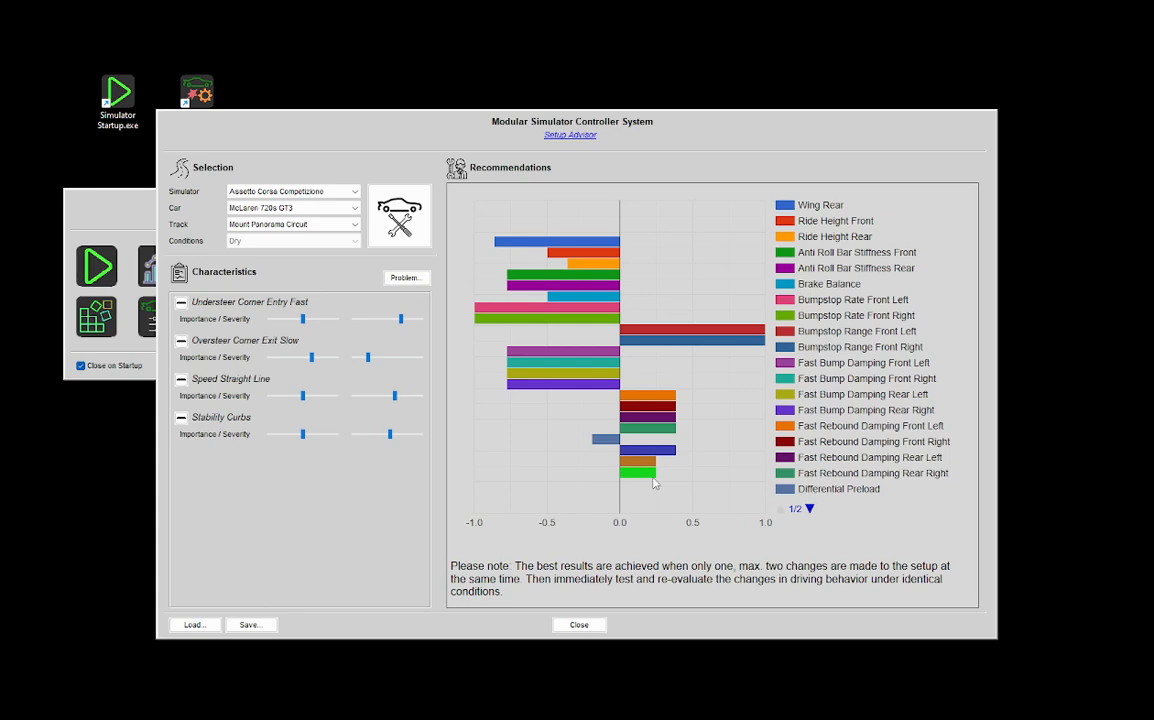
pyautogui.click(294, 191)
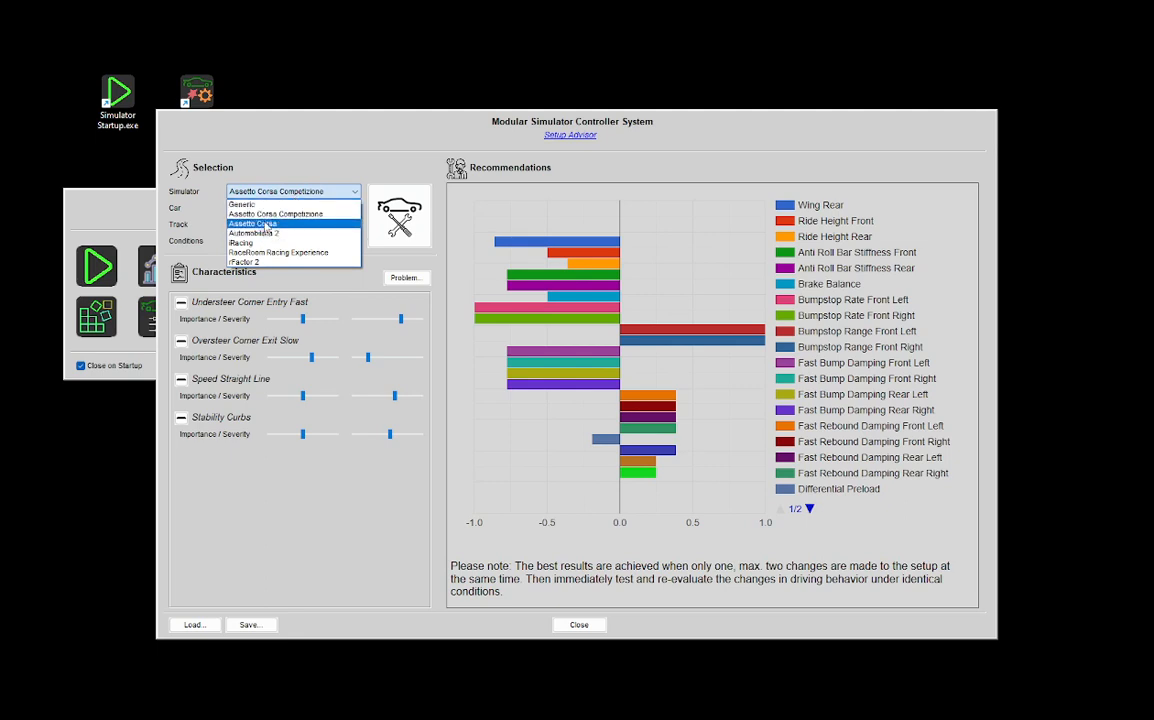
pyautogui.click(247, 157)
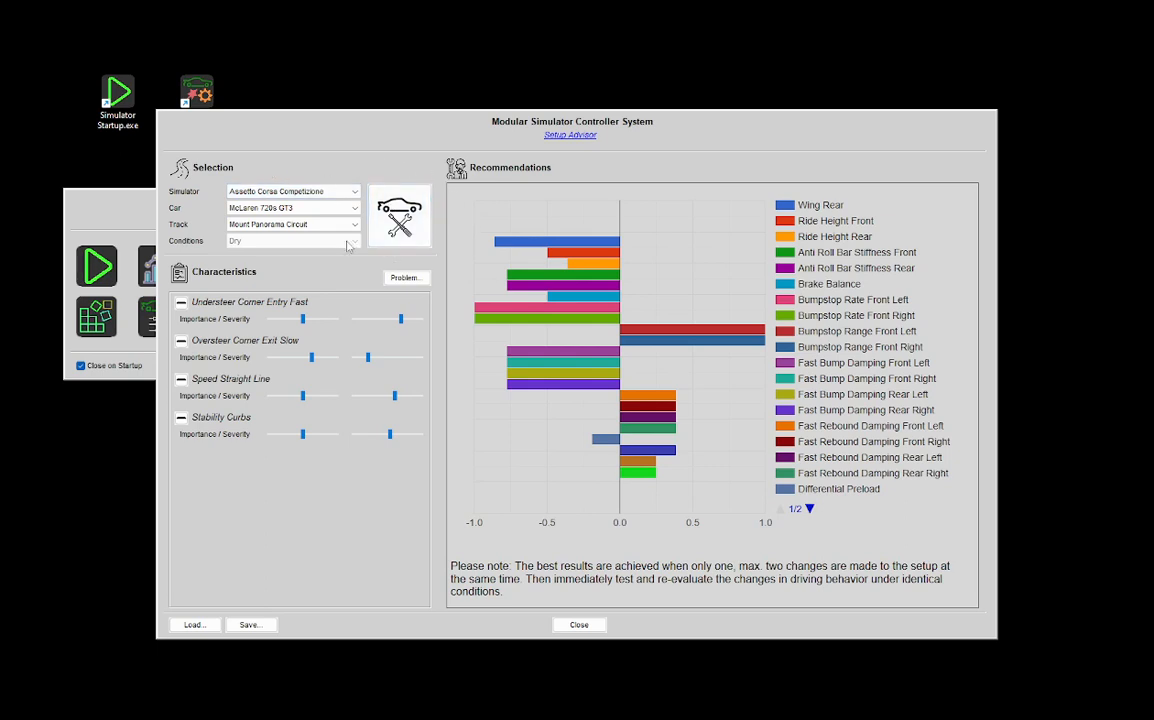
# Open the Setup Editor and load the setup file TBO GT3 720s 22 30 Mix Dry.json from the mount_panorama folder.
pyautogui.click(419, 227)
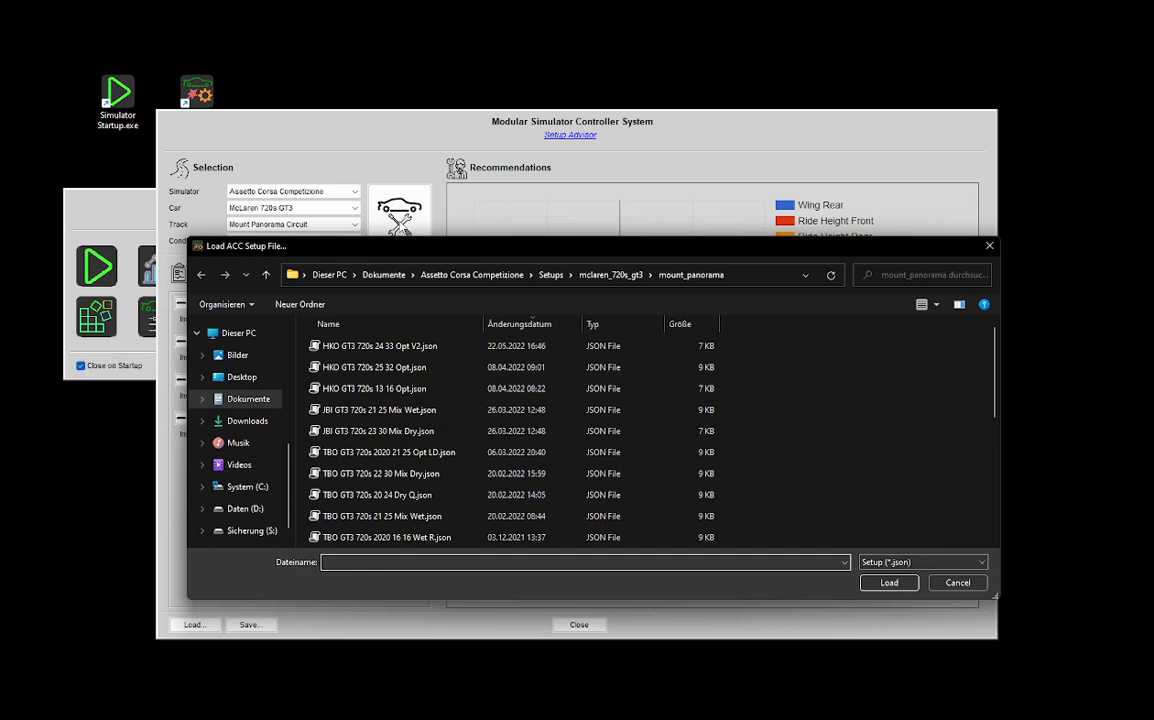
pyautogui.moveTo(381, 248); pyautogui.dragTo(529, 101)
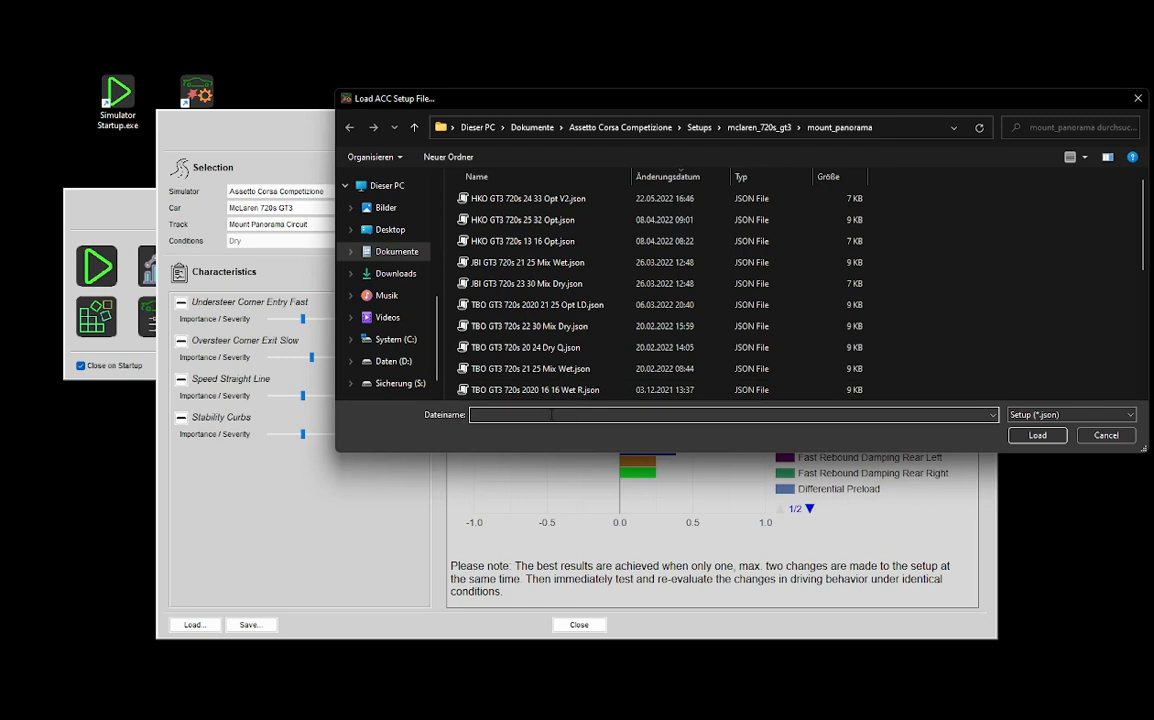
pyautogui.doubleClick(518, 335)
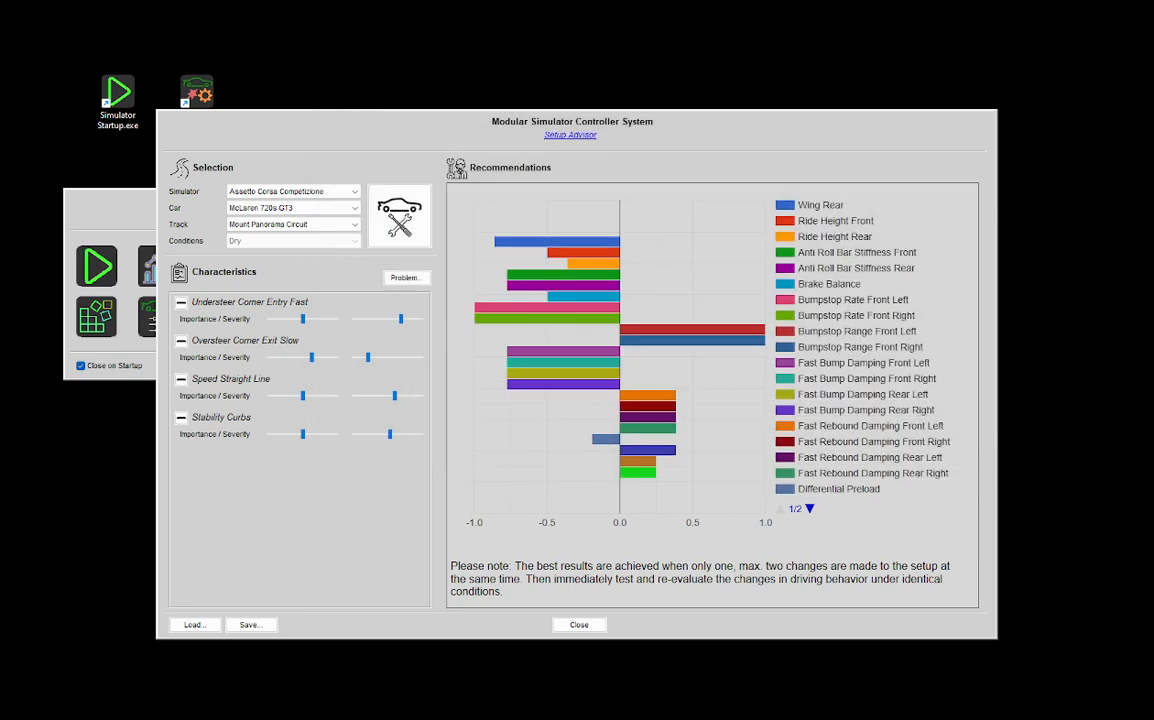
pyautogui.moveTo(580, 126); pyautogui.dragTo(600, 55)
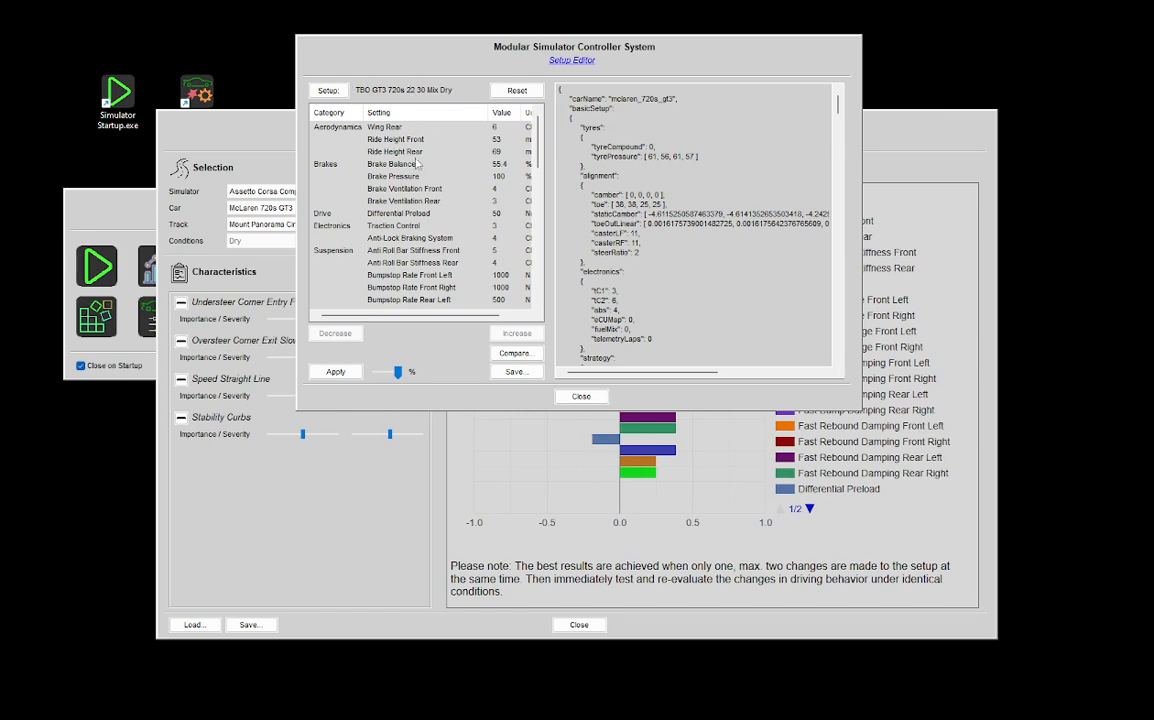
pyautogui.moveTo(491, 119); pyautogui.dragTo(460, 119)
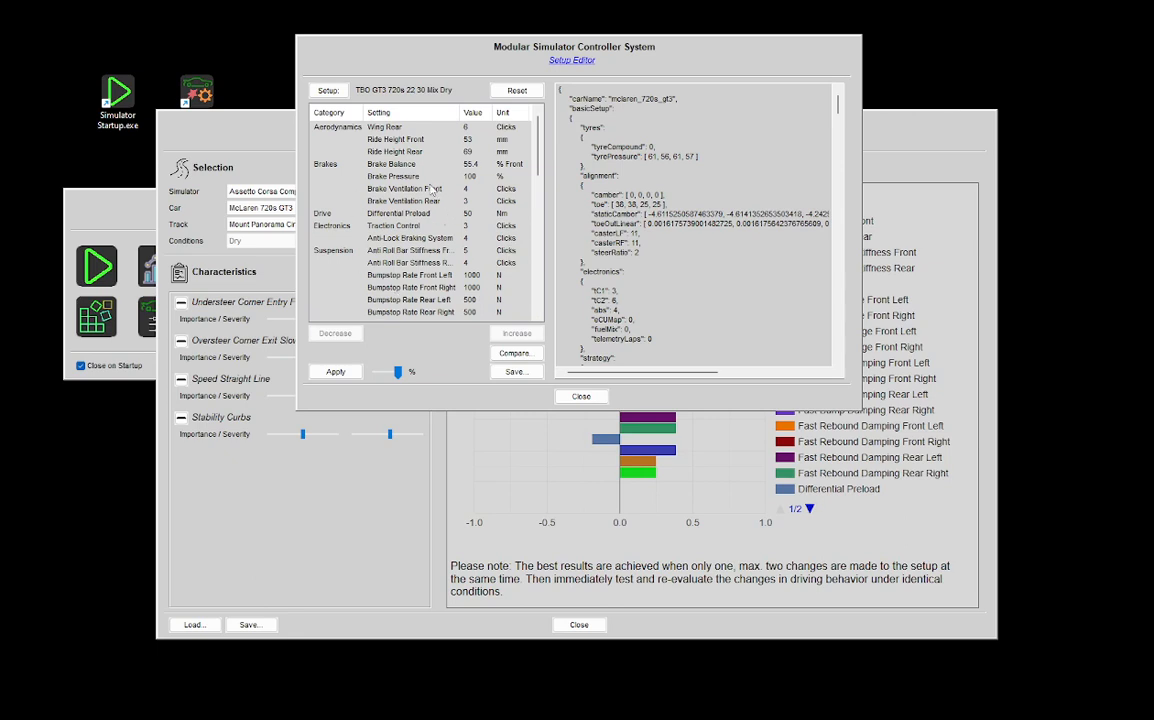
# Try stepping the Brake Balance up and down between 55.6 and 55.0 % Front, ending back at 55.4.
pyautogui.click(383, 165)
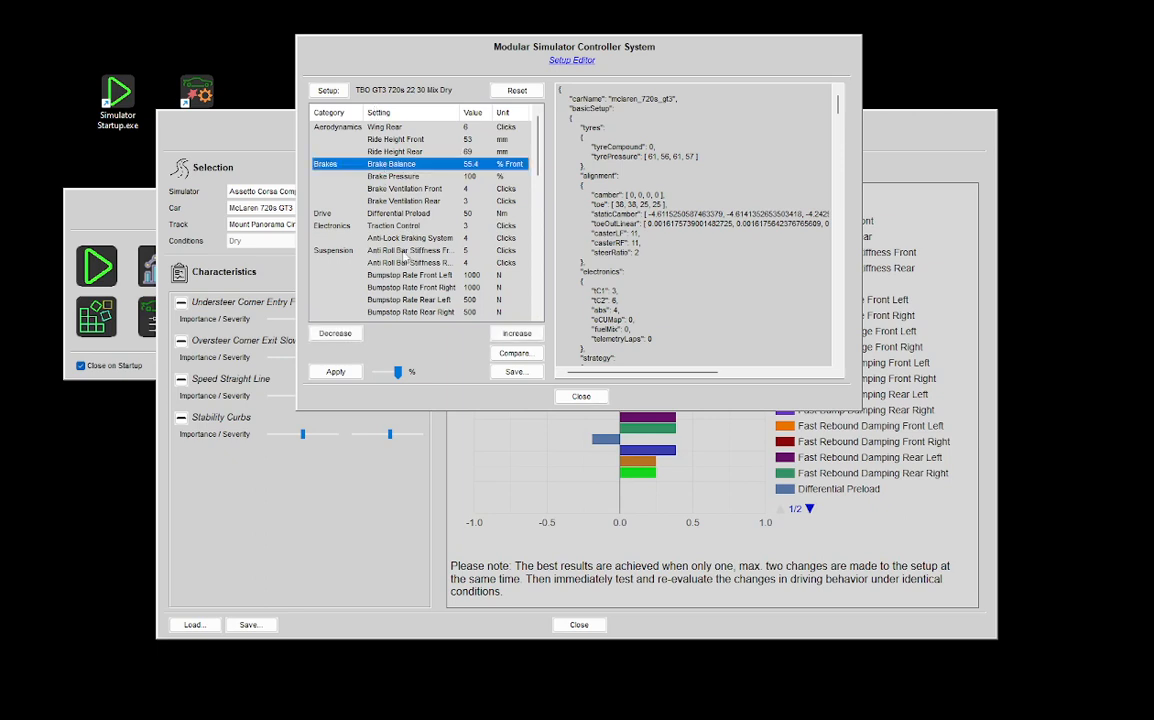
pyautogui.click(515, 334)
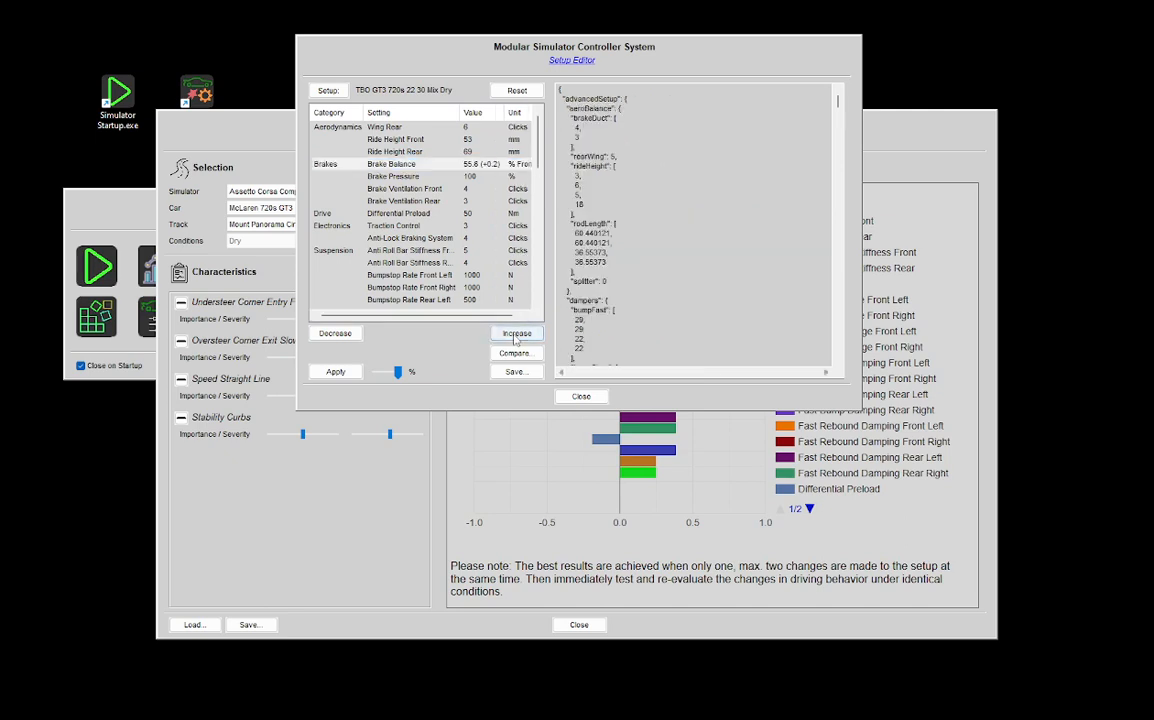
pyautogui.click(336, 334)
pyautogui.click(336, 334)
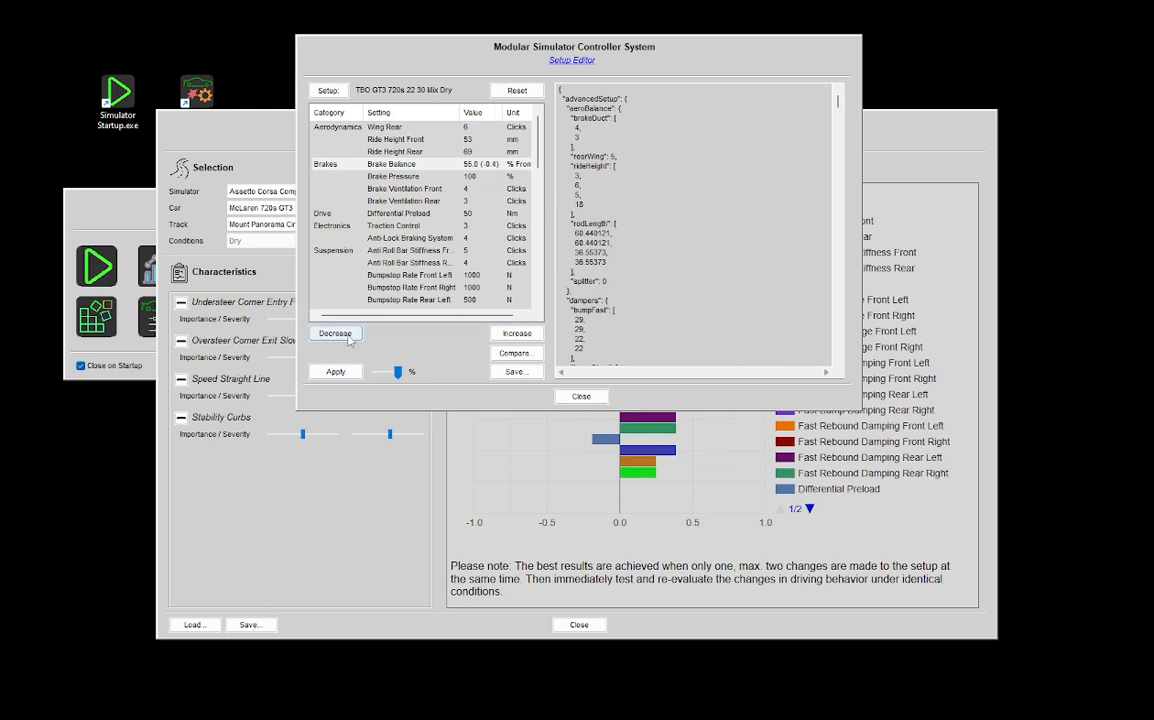
pyautogui.click(516, 334)
pyautogui.click(516, 334)
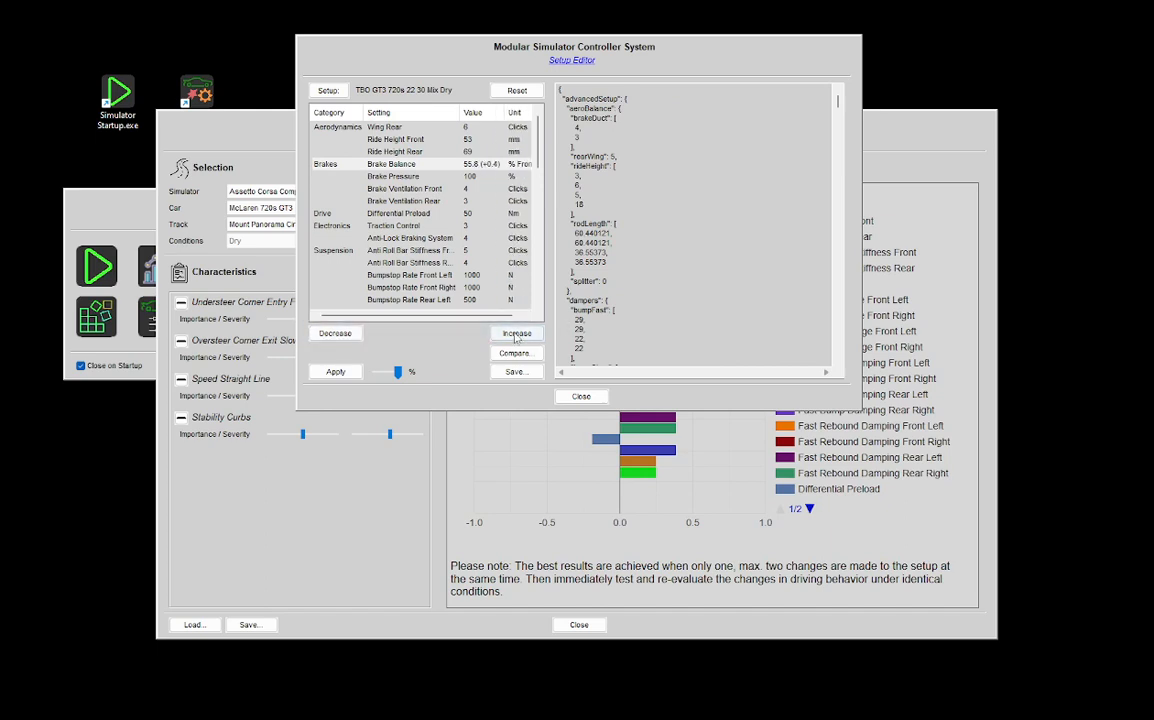
pyautogui.click(336, 334)
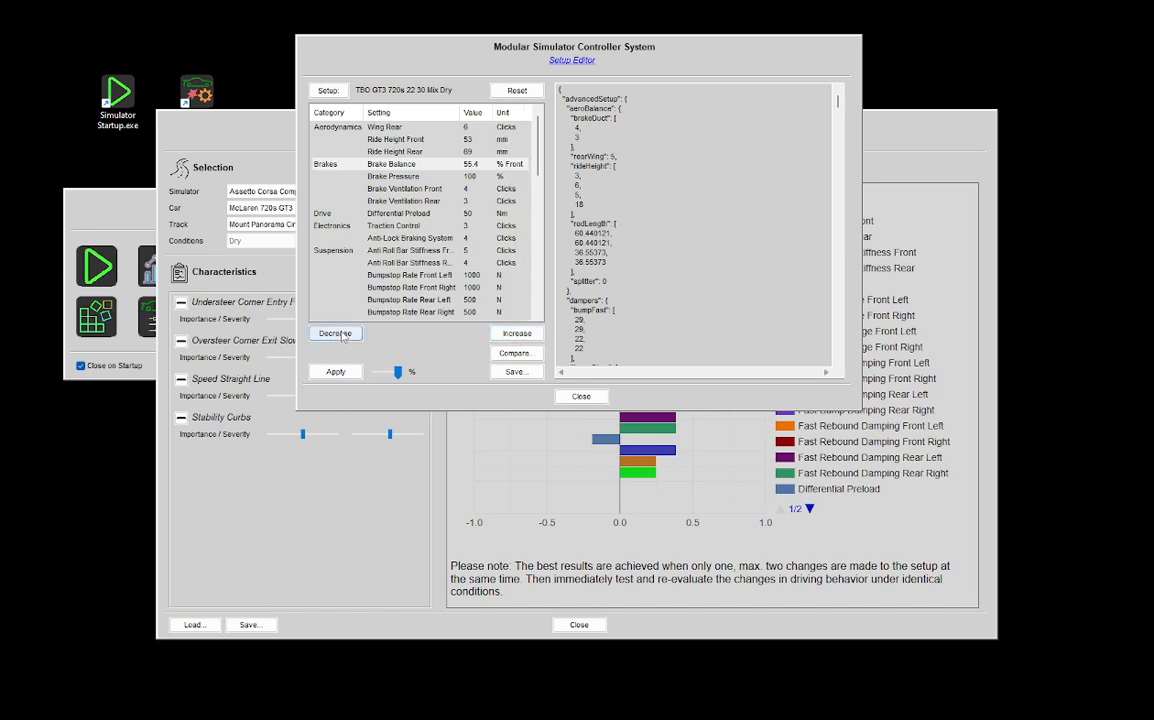
# Try applying the recommendations to the loaded setup at the preset high strength, review the changed settings, and reset the setup.
pyautogui.moveTo(468, 48); pyautogui.dragTo(864, 109)
pyautogui.click(732, 432)
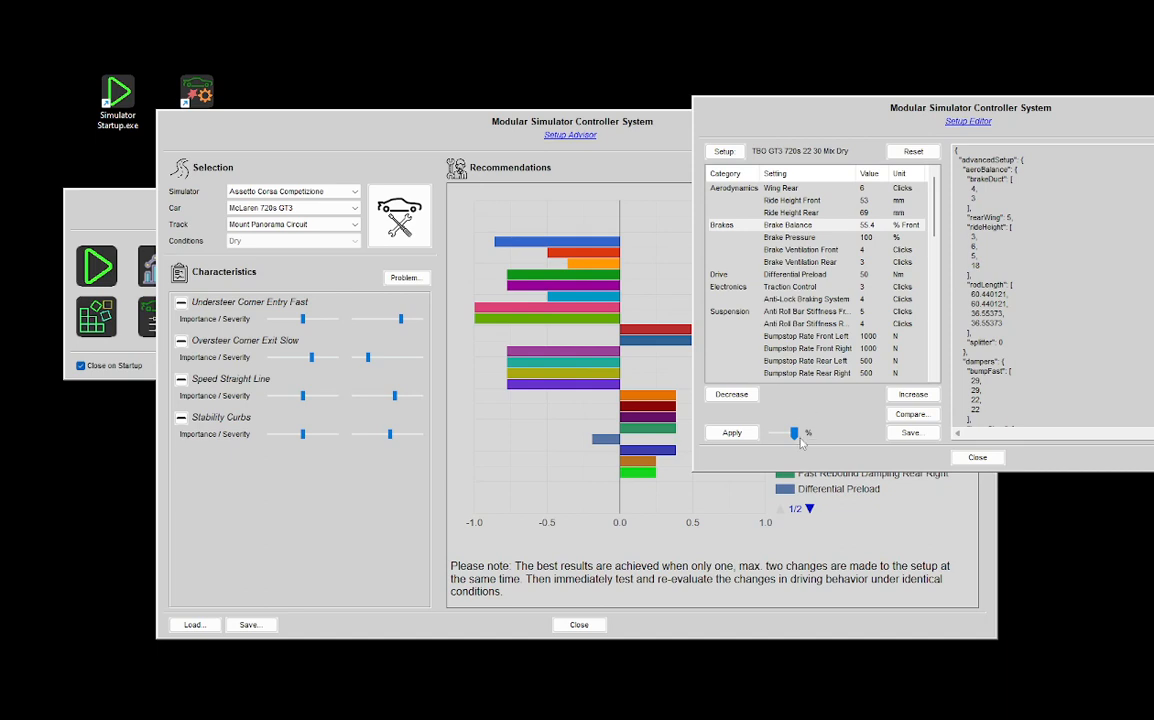
pyautogui.moveTo(801, 443)
pyautogui.click(742, 435)
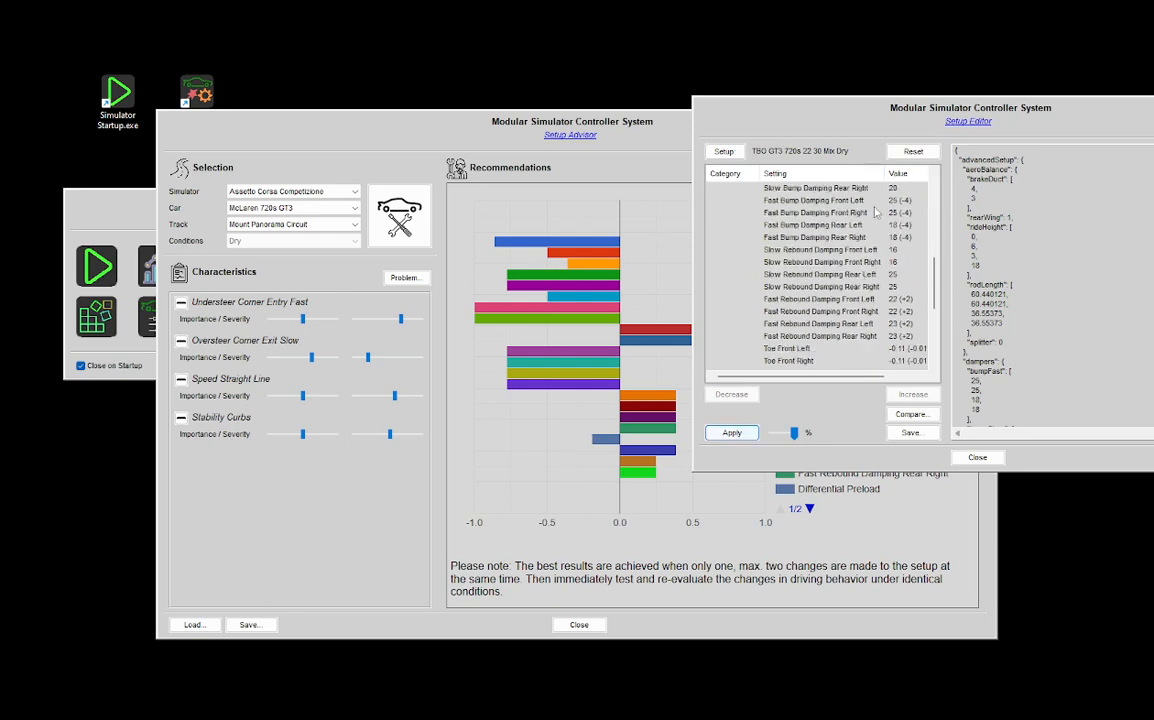
pyautogui.moveTo(885, 173)
pyautogui.mouseDown()
pyautogui.moveTo(847, 170)
pyautogui.moveTo(865, 171)
pyautogui.mouseUp()
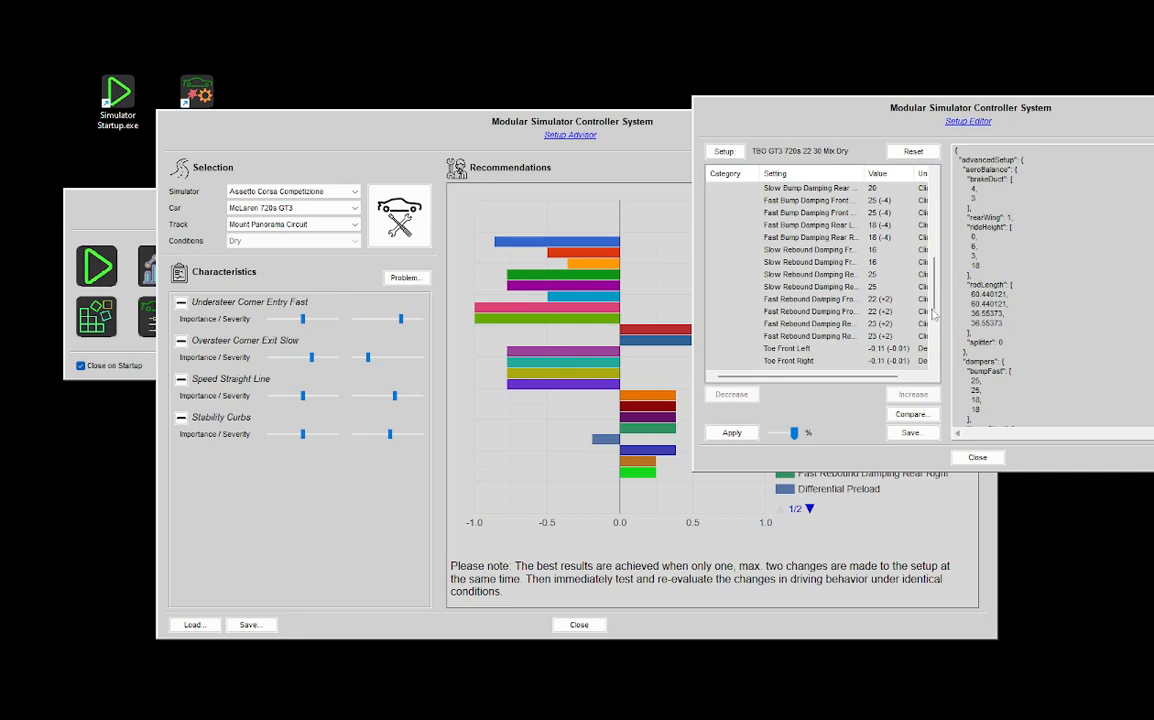
pyautogui.scroll(10, 930, 290)
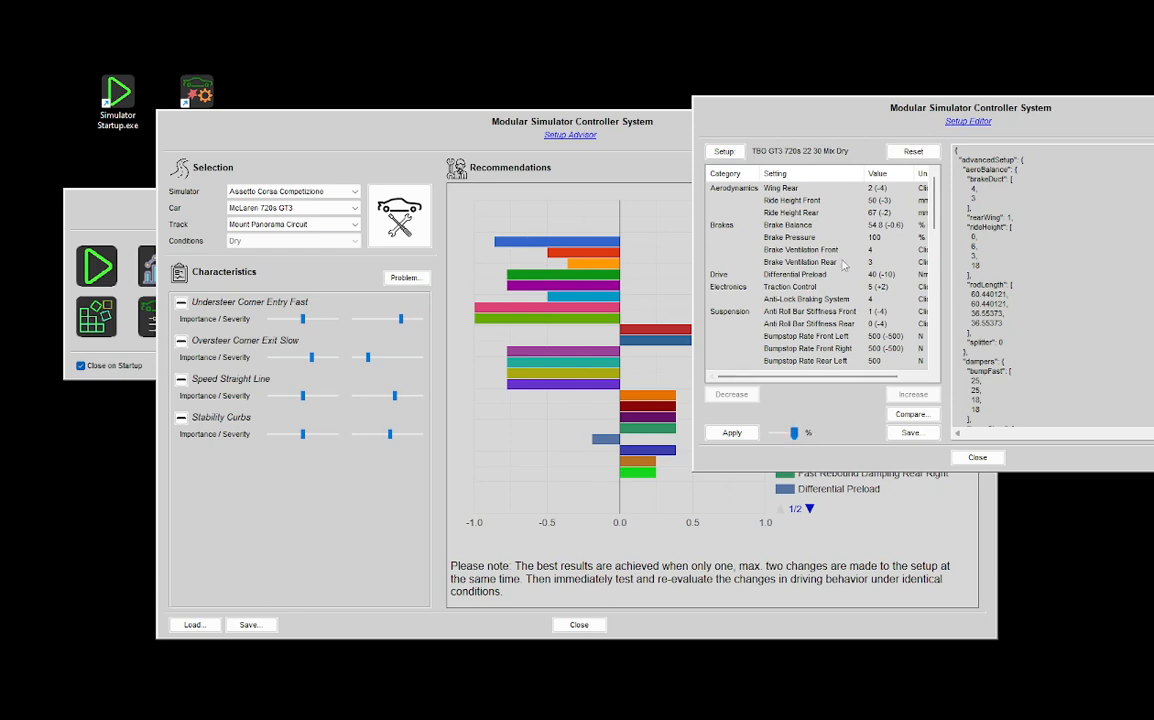
pyautogui.click(913, 151)
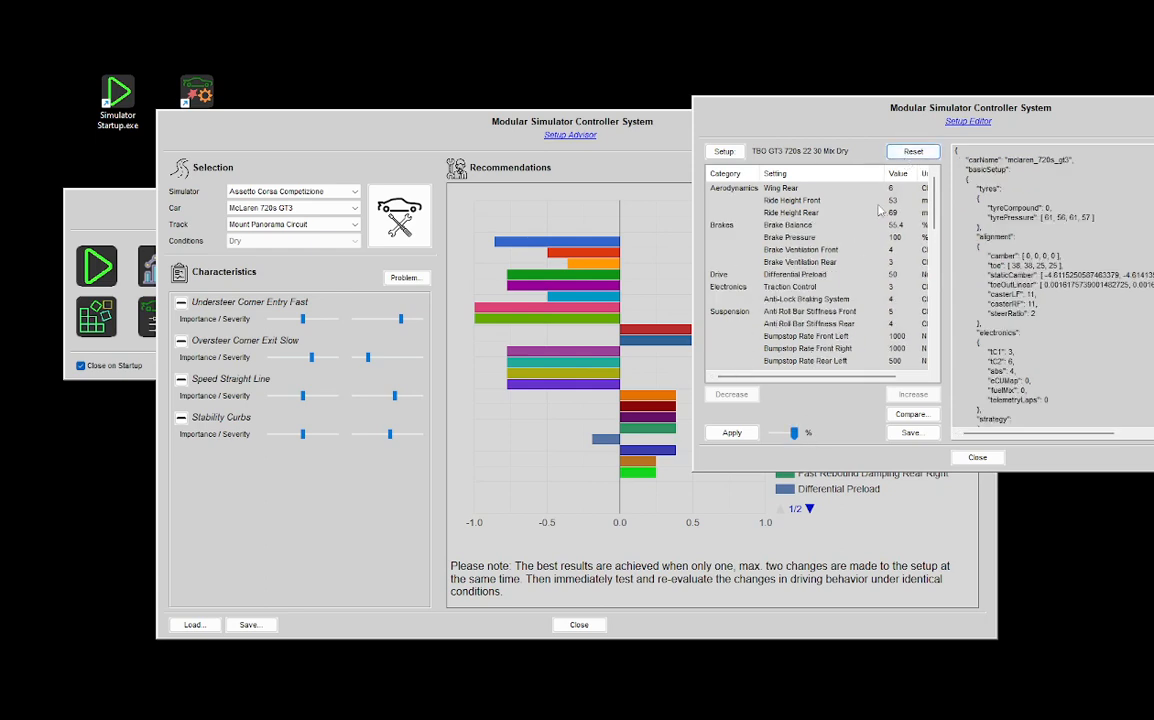
# Lower the recommendation strength to near the bottom of its scale, apply it to the setup and review the changed settings.
pyautogui.moveTo(886, 174); pyautogui.dragTo(859, 176)
pyautogui.moveTo(798, 443); pyautogui.dragTo(776, 440)
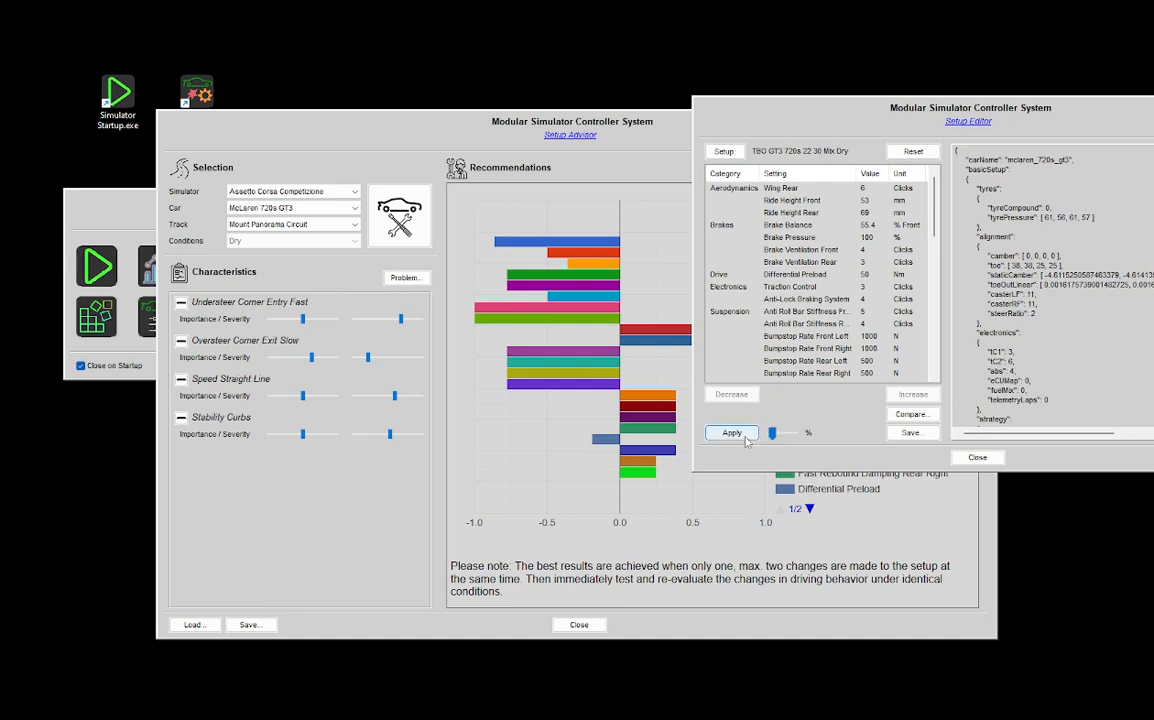
pyautogui.click(745, 439)
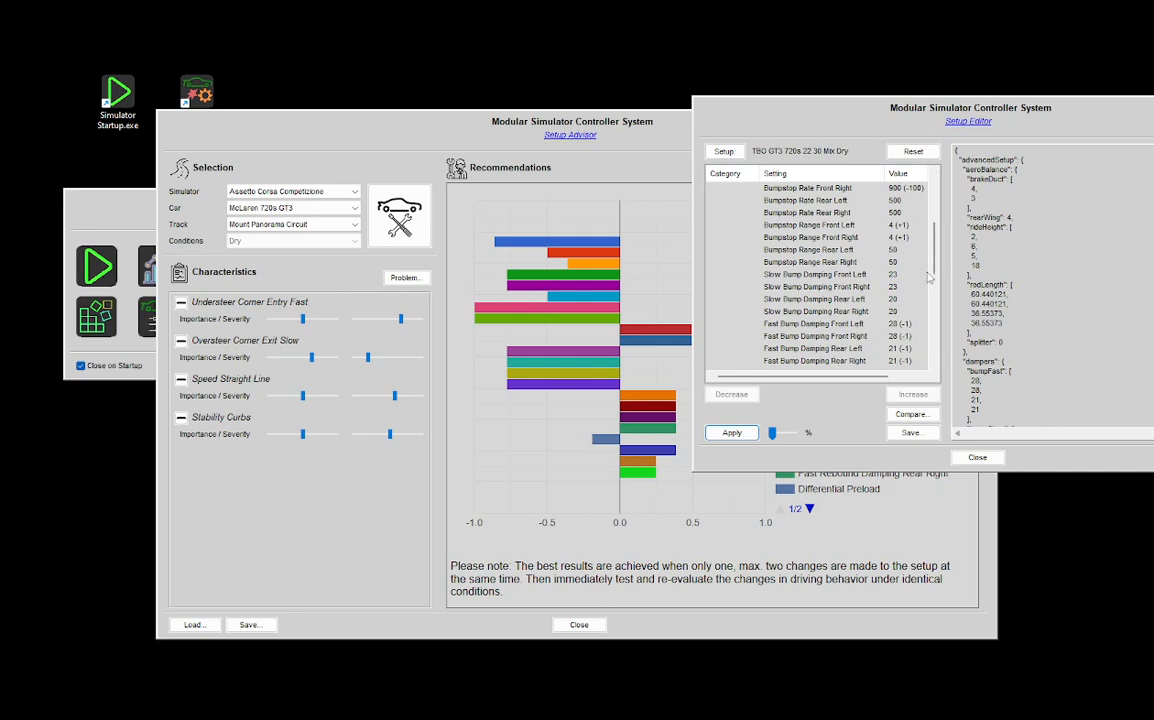
pyautogui.scroll(1, 935, 250)
pyautogui.scroll(1, 935, 250)
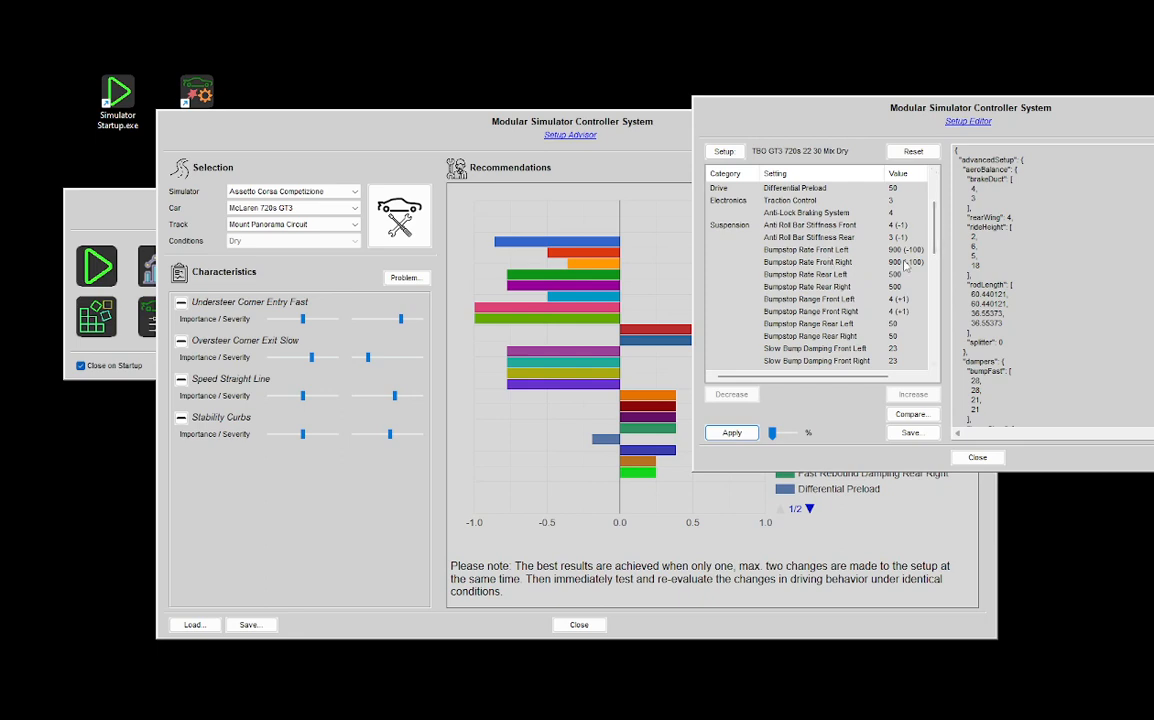
pyautogui.scroll(1, 934, 250)
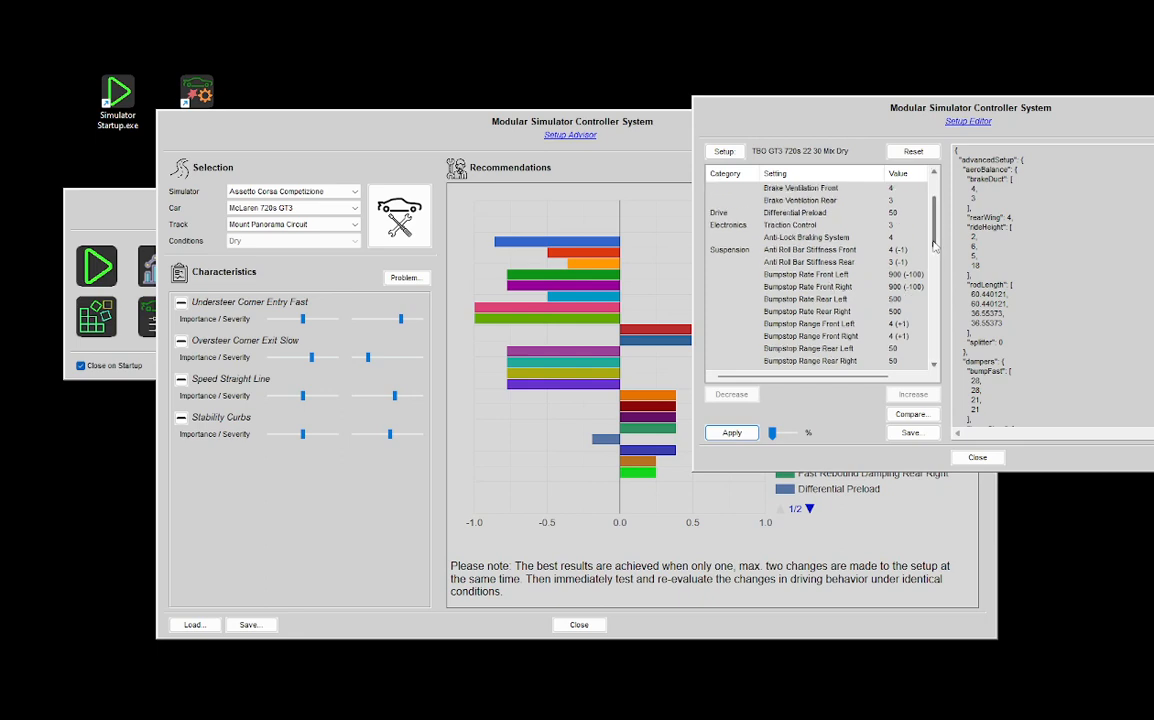
pyautogui.scroll(2, 935, 245)
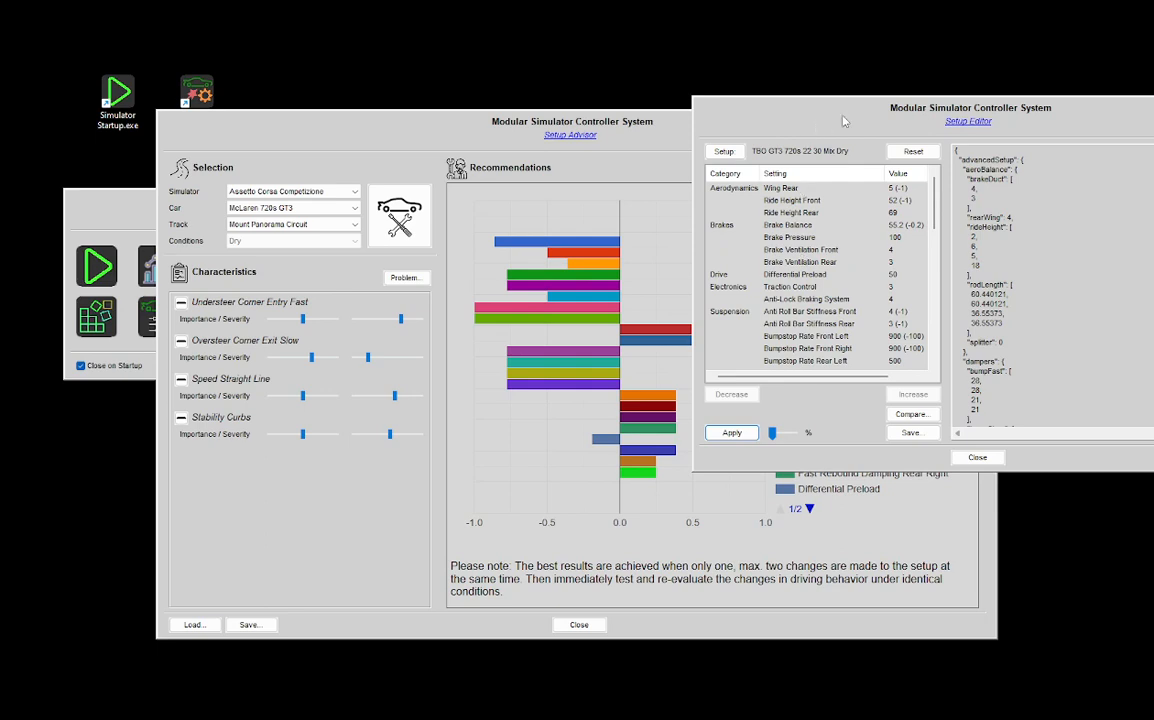
# Set Wing Rear to 6 clicks, Anti Roll Bar Stiffness Rear to 4 and Anti Roll Bar Stiffness Front to 5.
pyautogui.moveTo(936, 116); pyautogui.dragTo(221, 206)
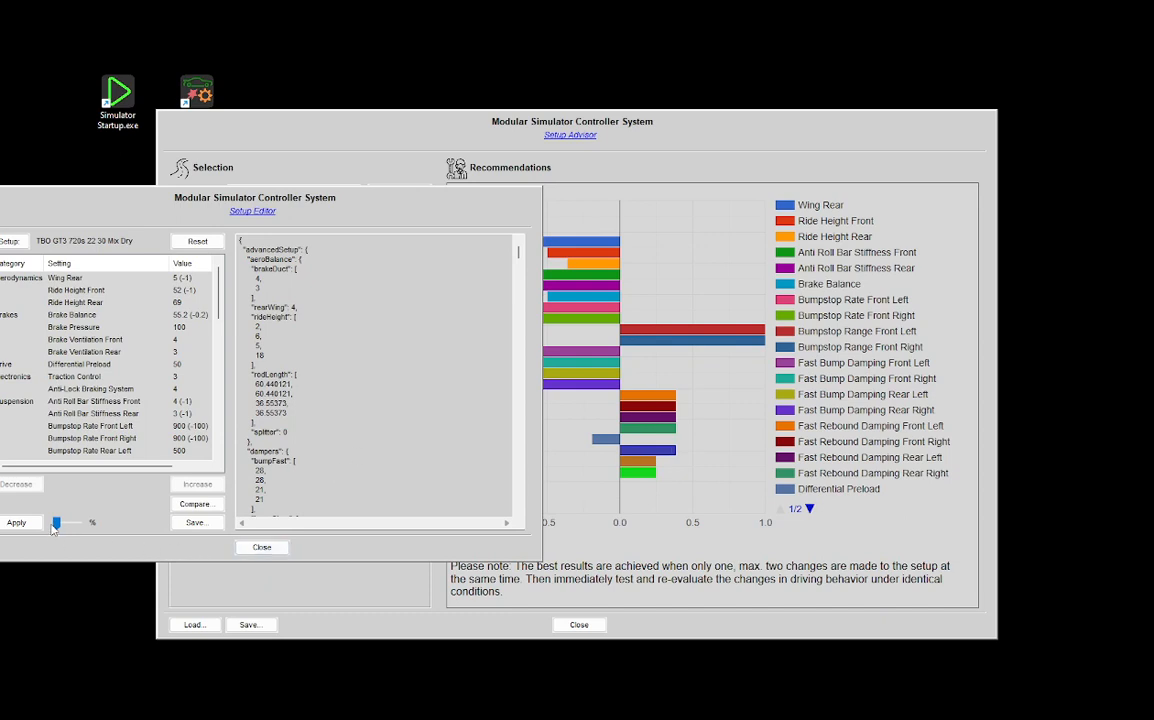
pyautogui.moveTo(185, 202); pyautogui.dragTo(300, 149)
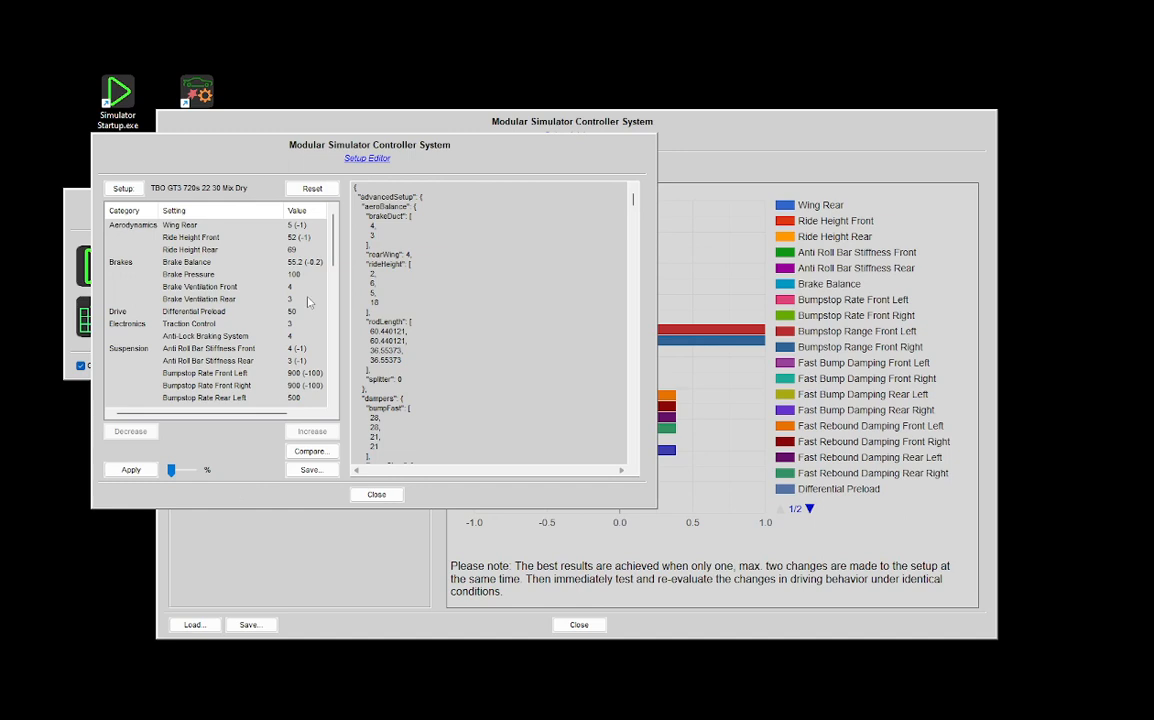
pyautogui.click(253, 229)
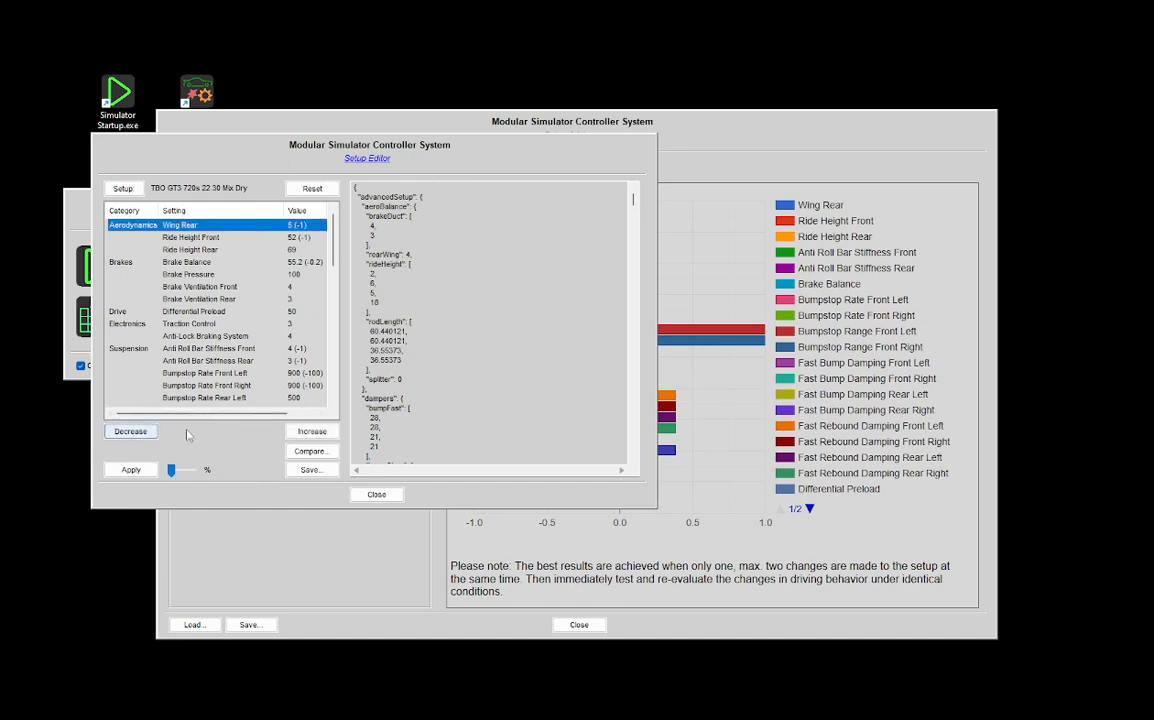
pyautogui.click(310, 431)
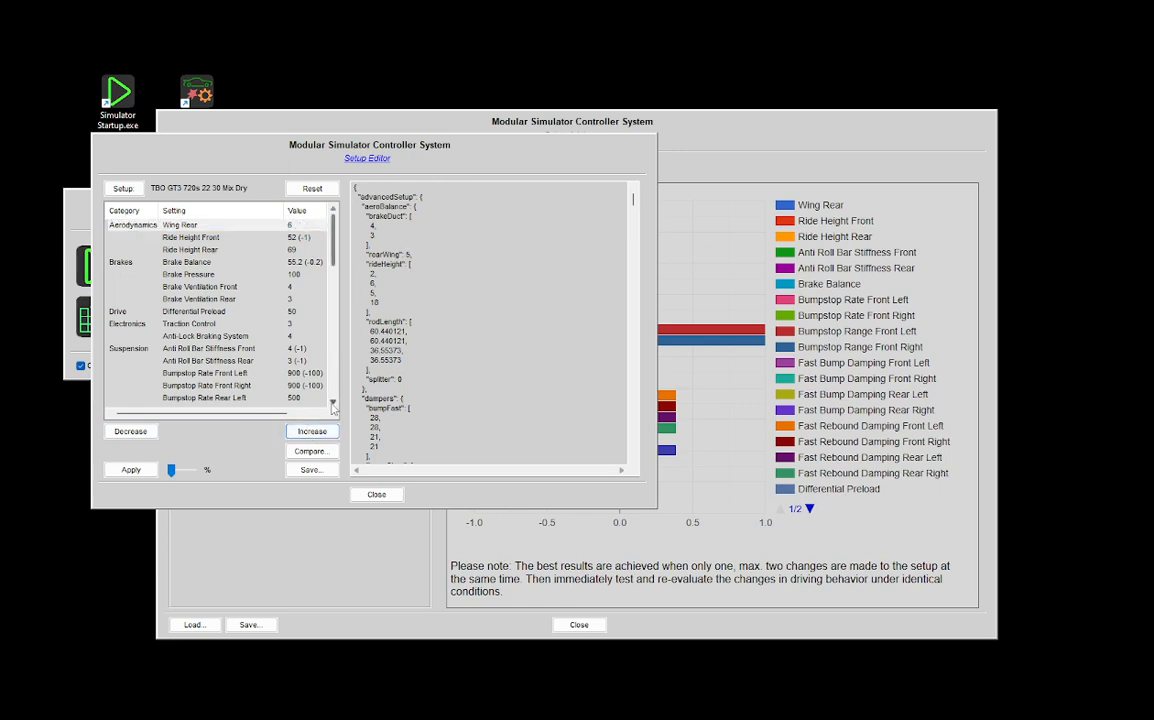
pyautogui.click(255, 361)
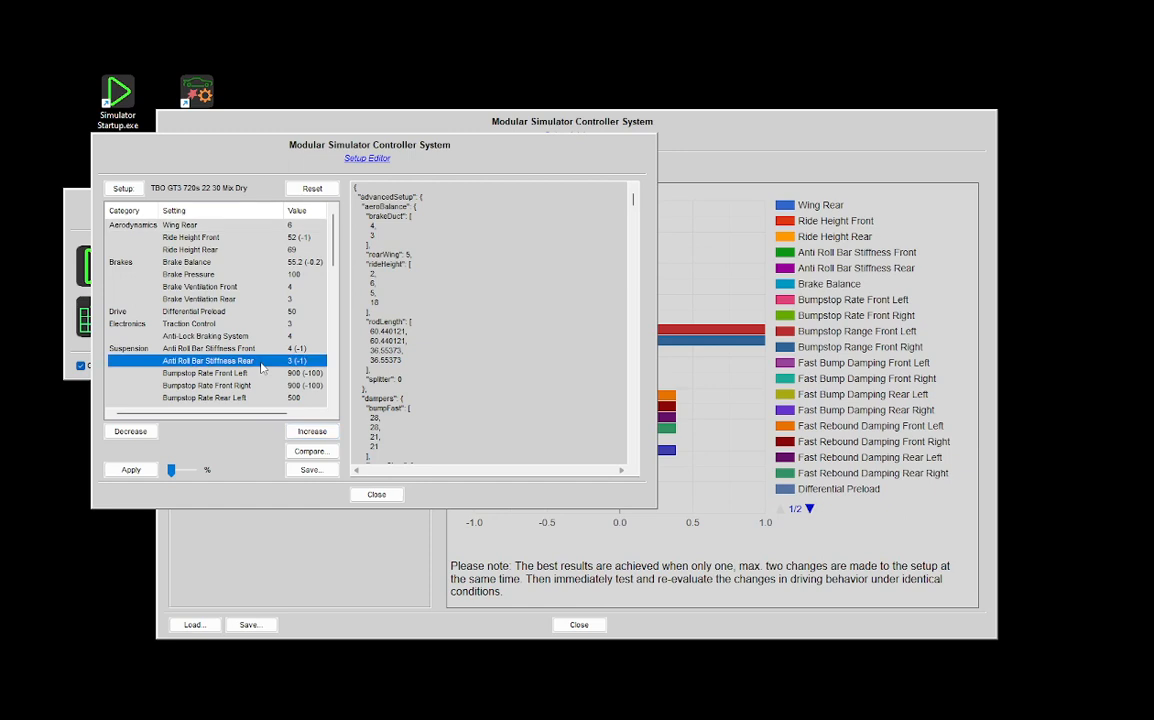
pyautogui.click(298, 430)
pyautogui.click(277, 349)
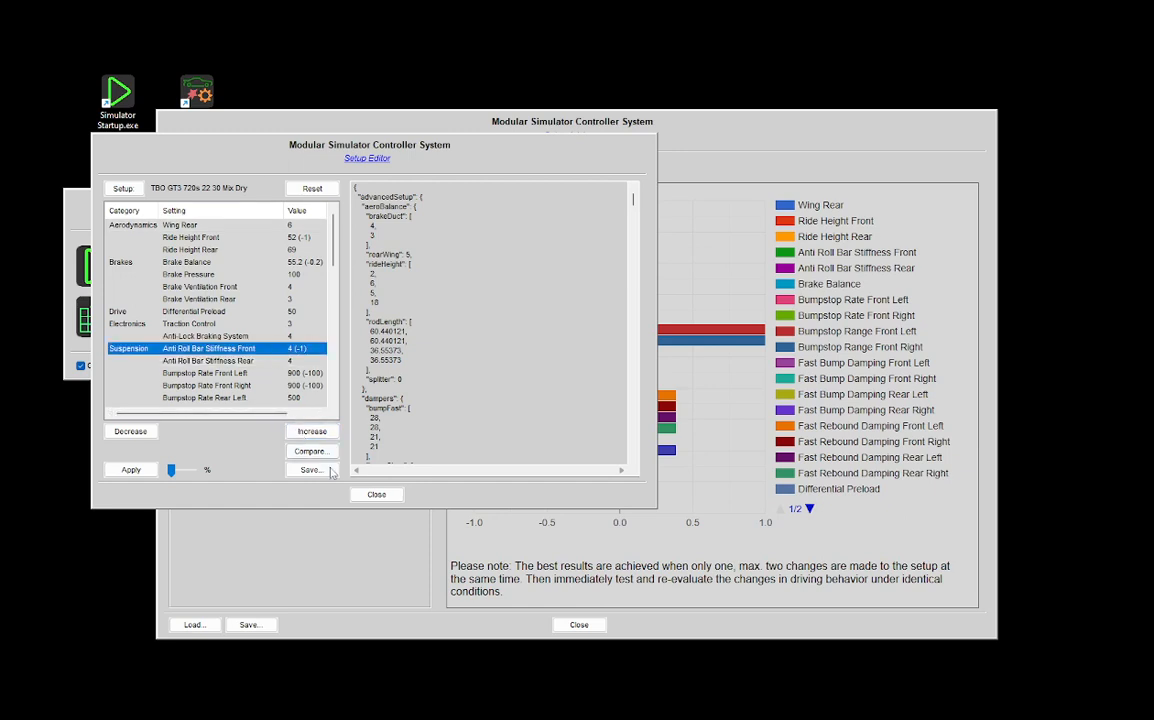
pyautogui.click(312, 431)
# Save the edited setup in the mount_panorama folder, adding "Modified" to the file name.
pyautogui.click(310, 469)
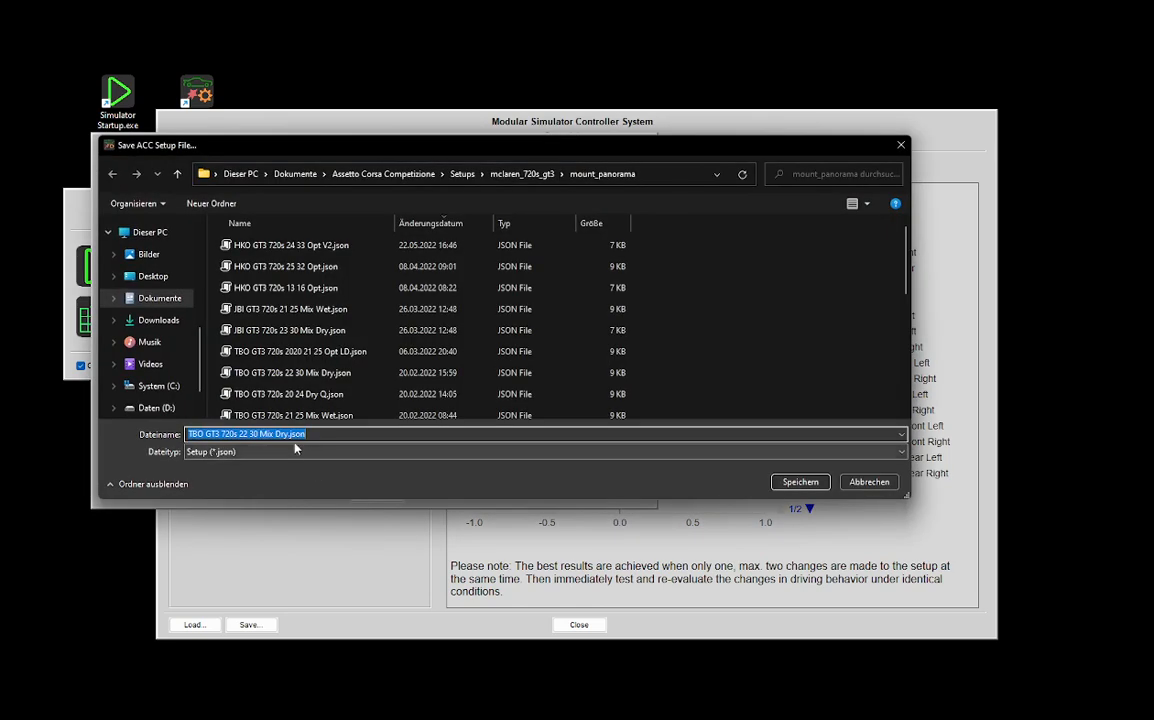
pyautogui.click(288, 434)
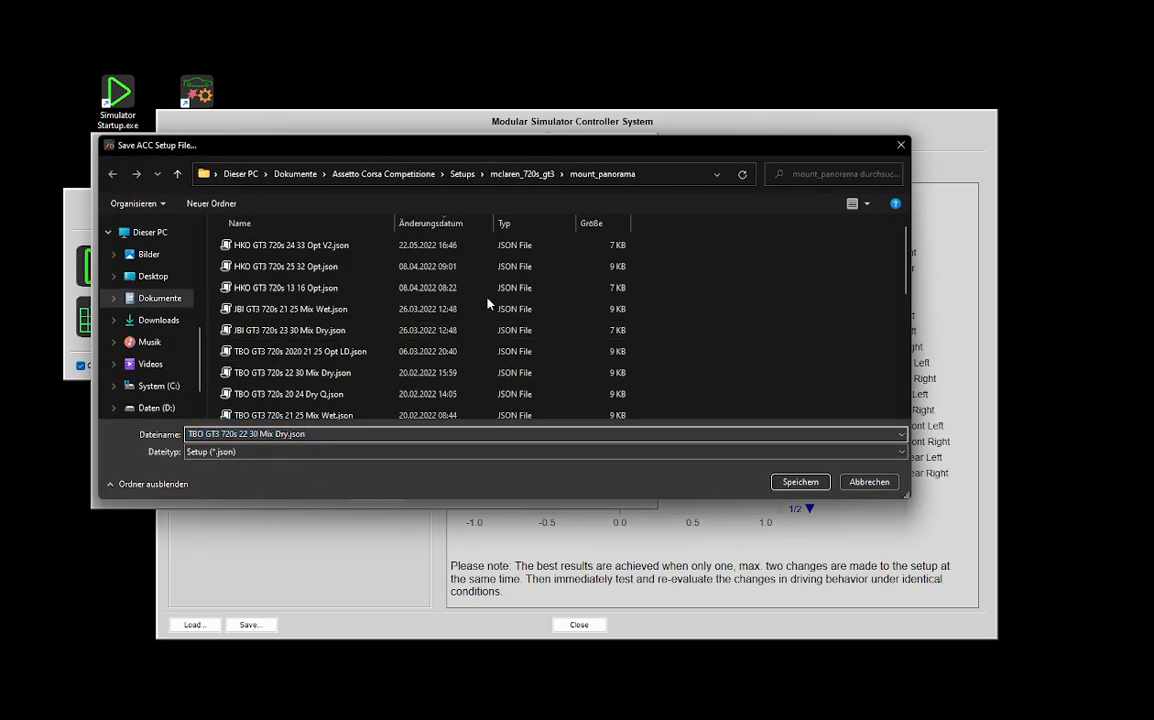
pyautogui.write('Modified')
pyautogui.click(805, 482)
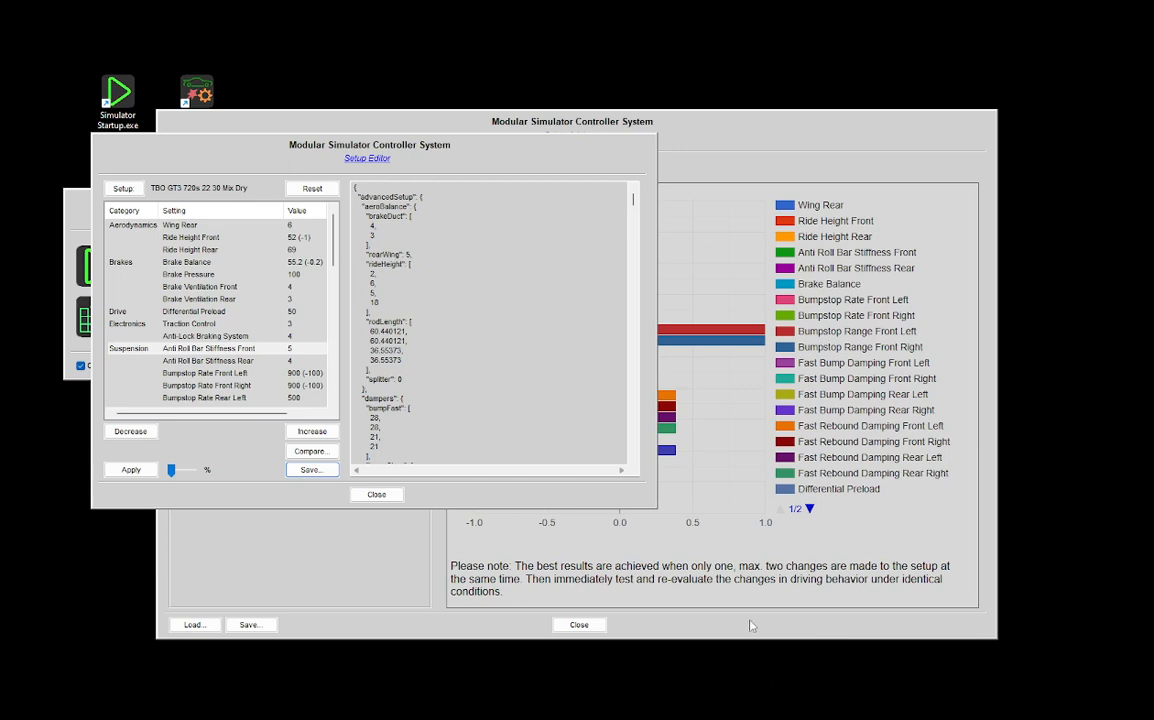
# Close the Setup Editor and return to the Setup Advisor.
pyautogui.moveTo(427, 151); pyautogui.dragTo(810, 59)
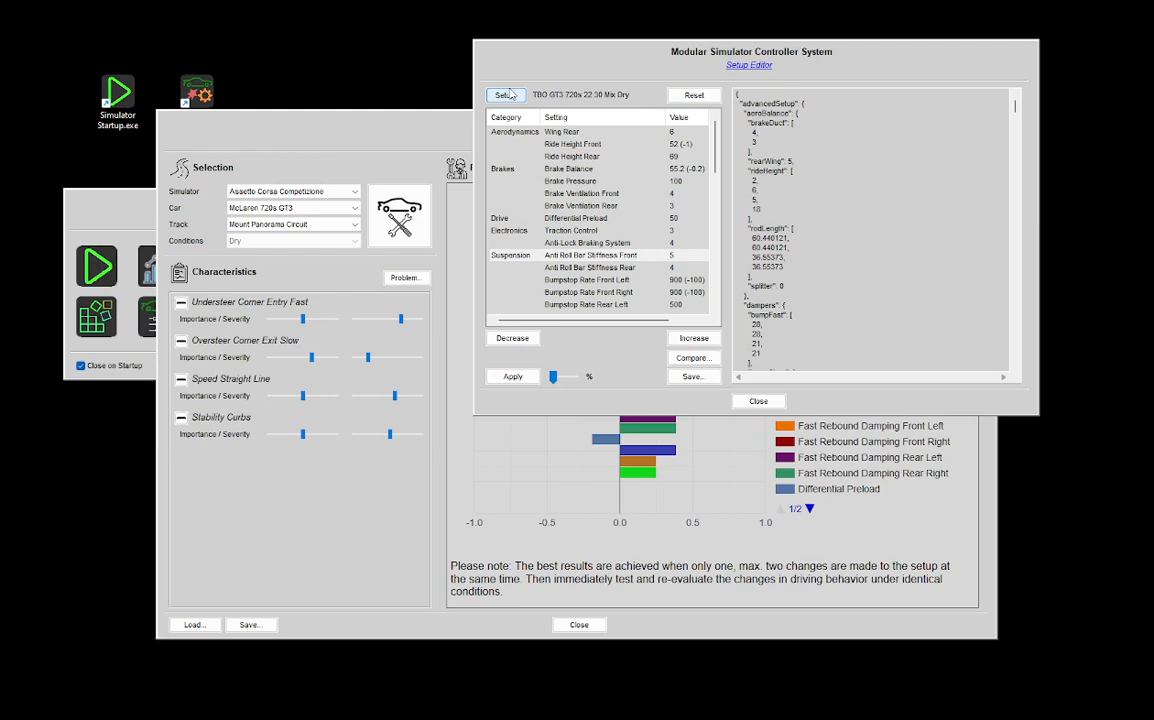
pyautogui.click(758, 403)
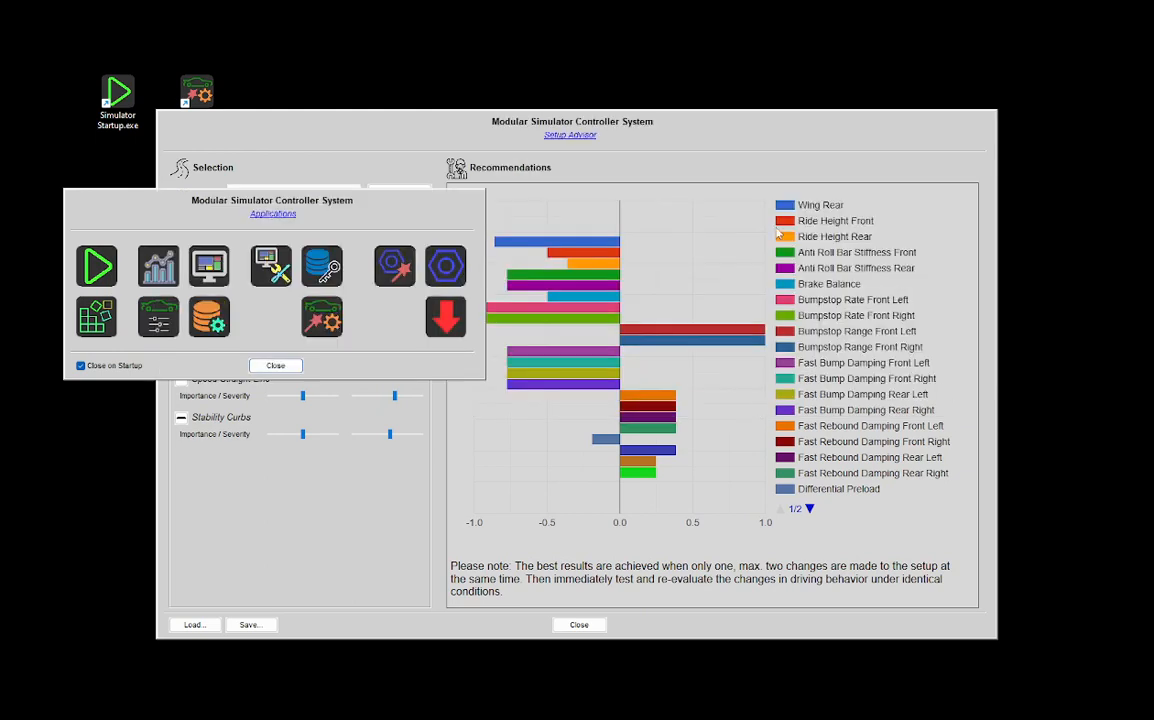
pyautogui.click(508, 112)
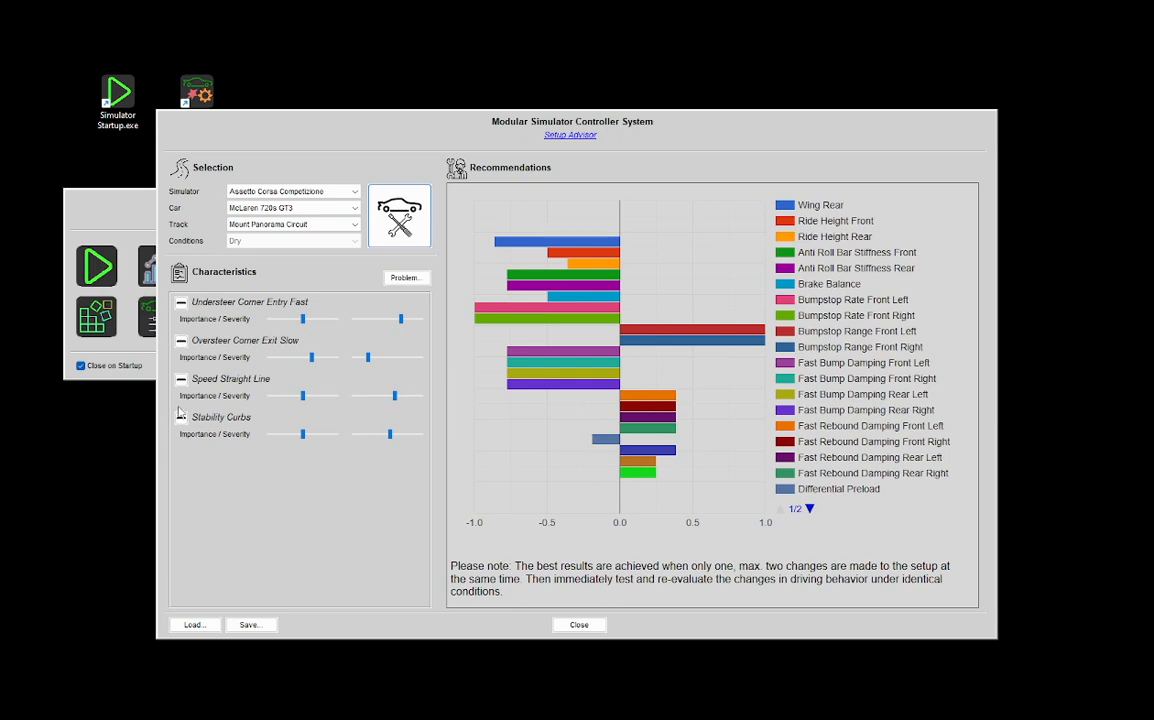
# Lower the importance of the straight-line speed problem to 23.
pyautogui.moveTo(303, 397); pyautogui.dragTo(286, 400)
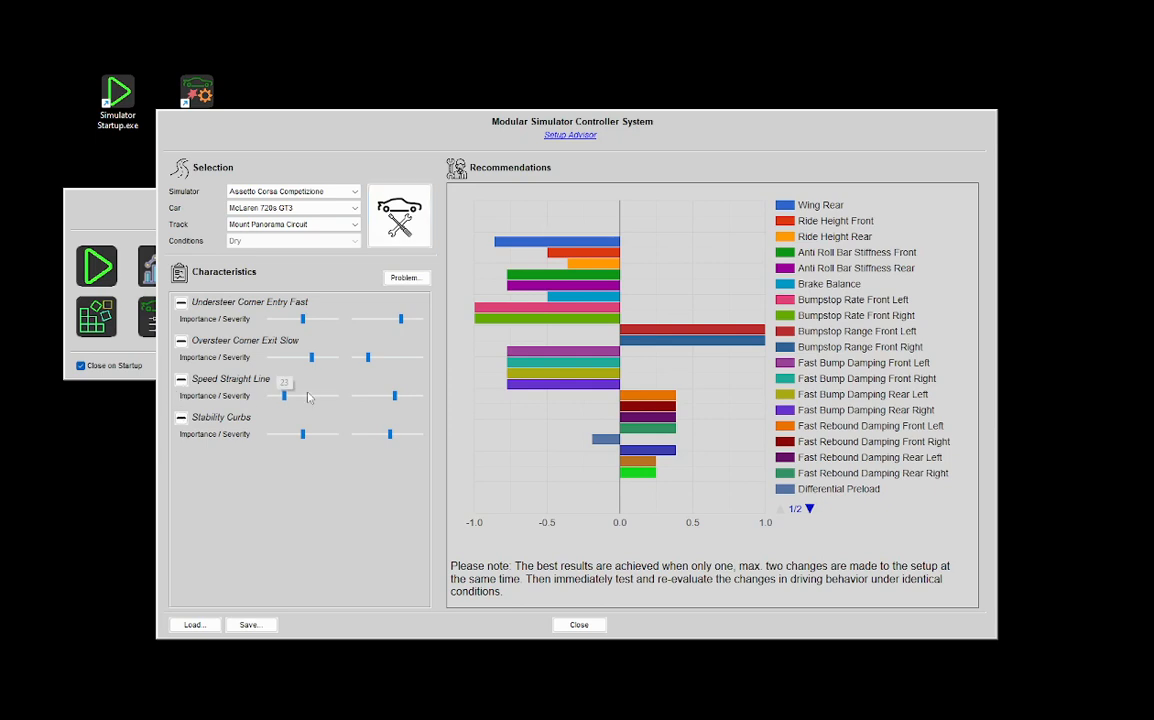
# Slightly lower the severity of the straight-line speed problem and bring up the Setup Editor beside the problem list.
pyautogui.moveTo(396, 398); pyautogui.dragTo(387, 403)
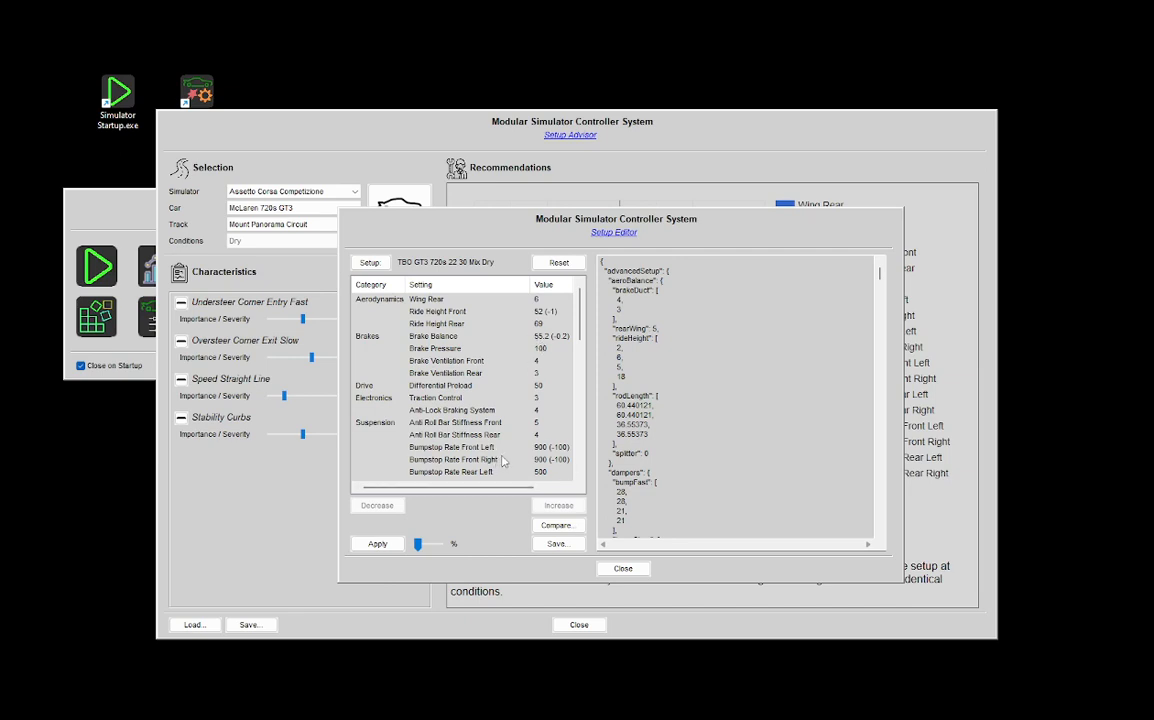
pyautogui.moveTo(513, 211); pyautogui.dragTo(668, 182)
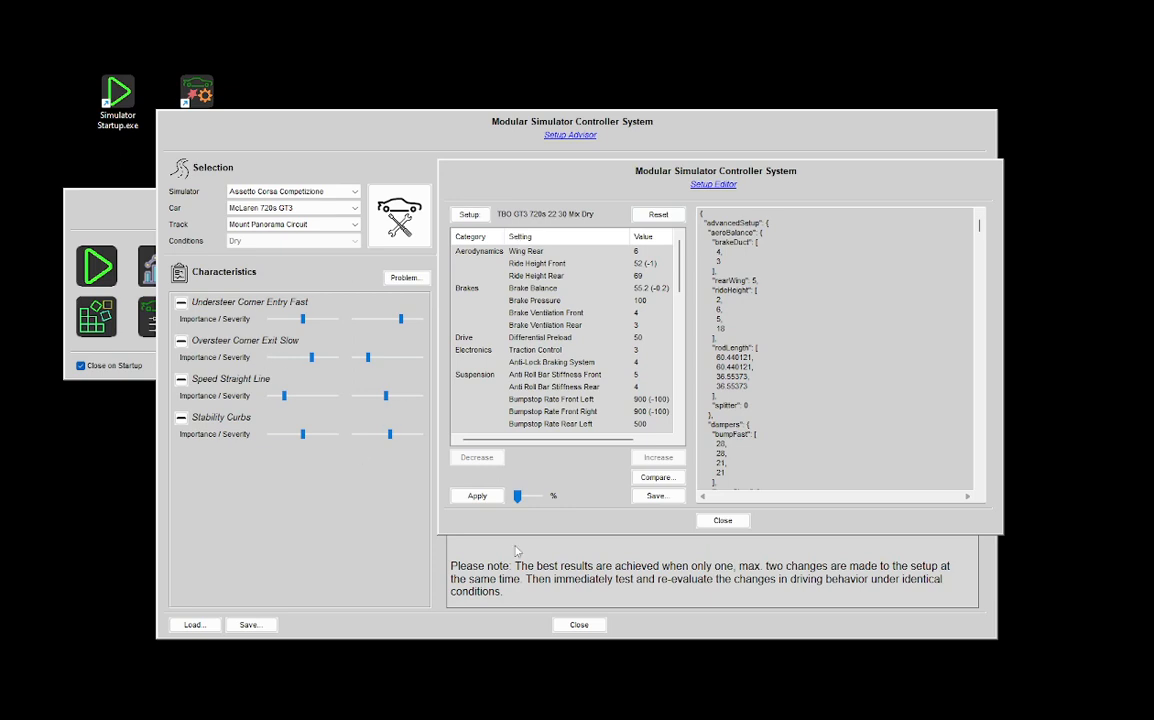
# Reset the TBO GT3 720s 22 30 Mix Dry setup and reapply the recommendations at a slightly higher percentage.
pyautogui.click(659, 216)
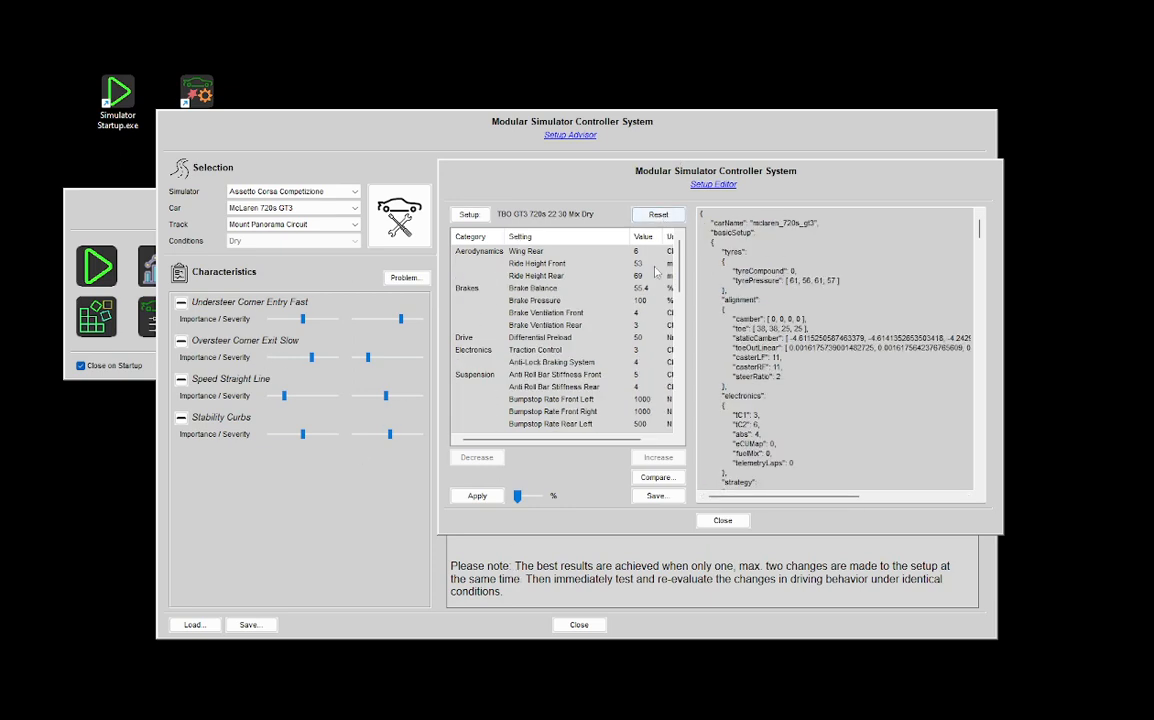
pyautogui.moveTo(520, 497)
pyautogui.moveTo(520, 497); pyautogui.dragTo(524, 498)
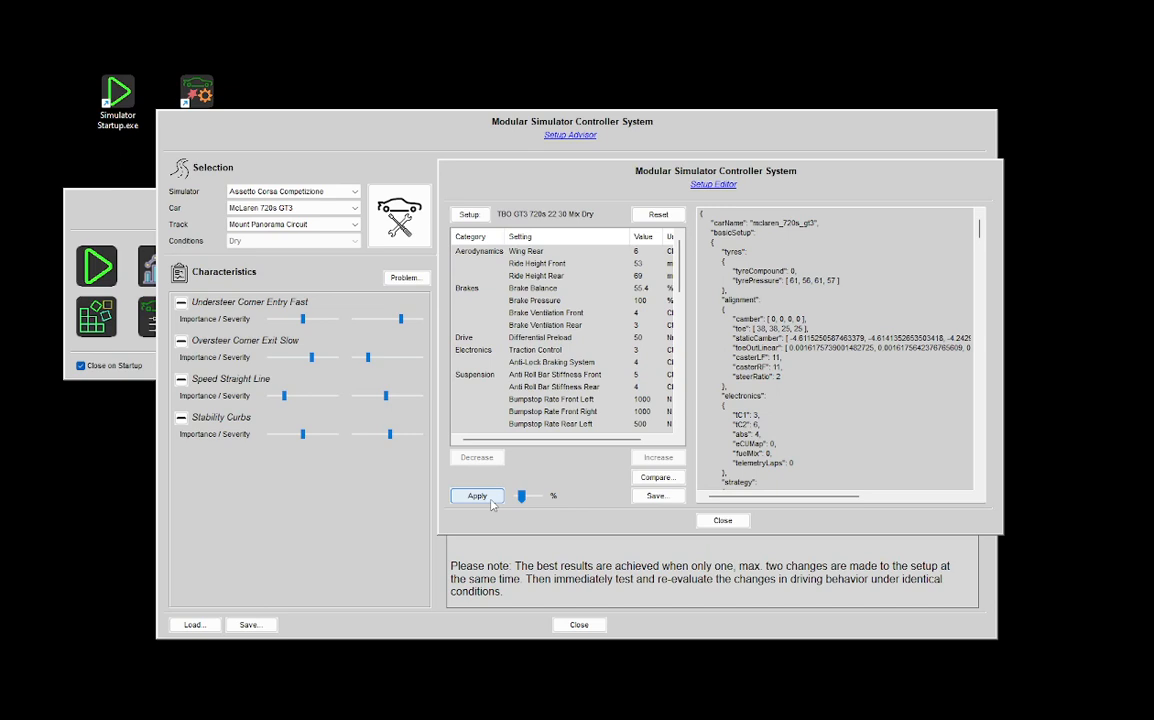
pyautogui.click(489, 498)
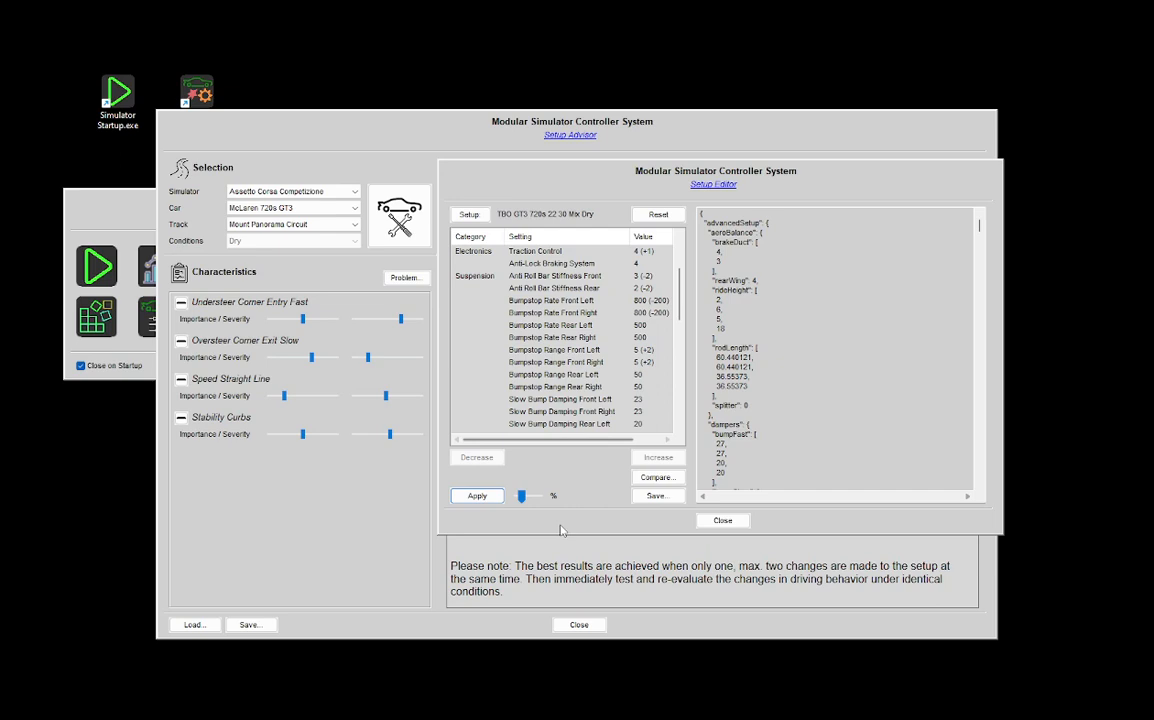
pyautogui.moveTo(748, 180); pyautogui.dragTo(422, 230)
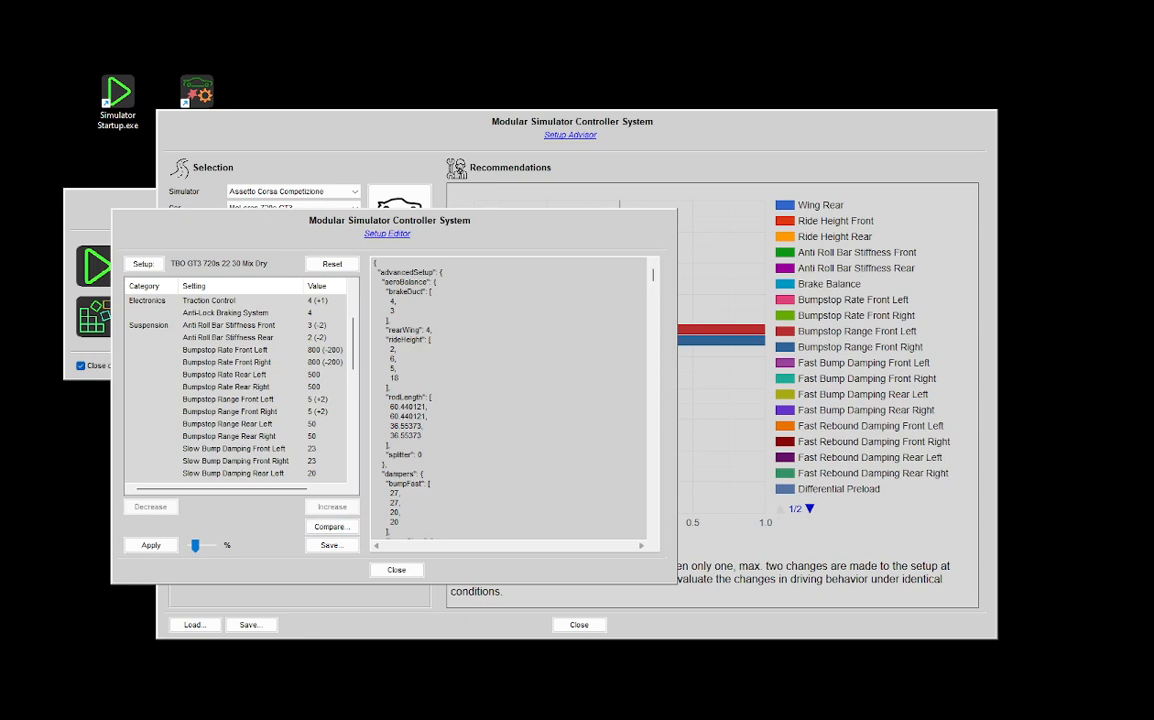
# Compare the edited setup with CDA GT3 720S 23 32 Opt (R1).json and review the differences from aerodynamics to tyres.
pyautogui.moveTo(293, 590); pyautogui.dragTo(486, 114)
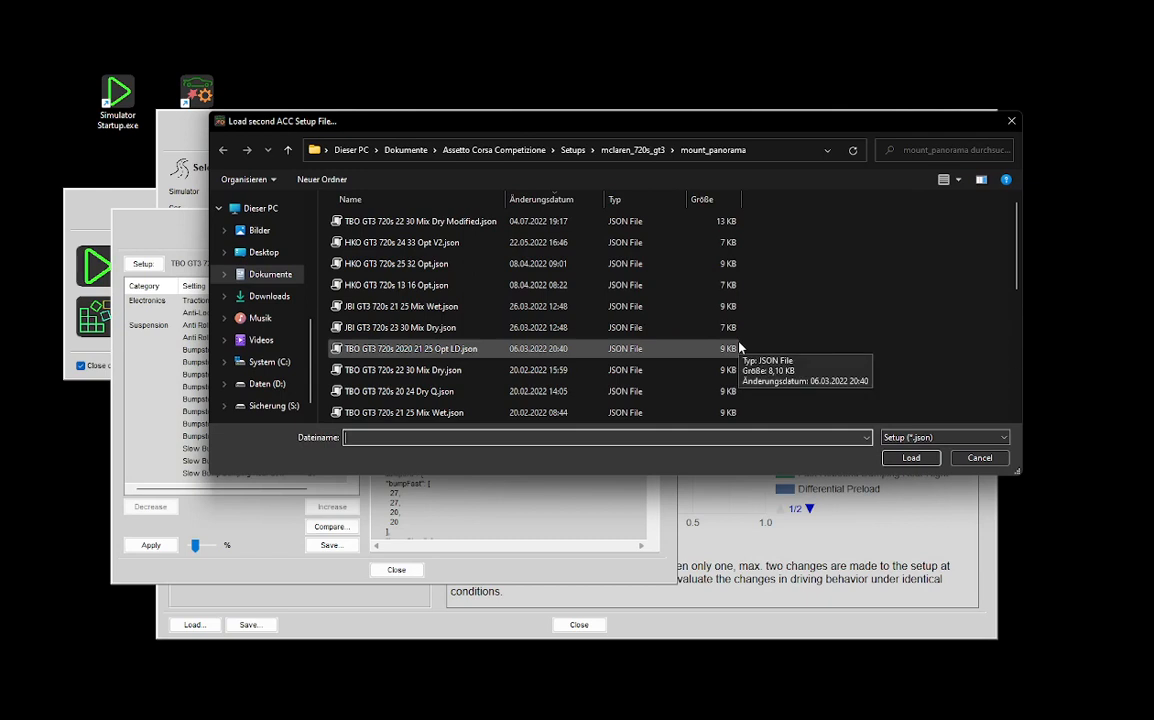
pyautogui.scroll(-5, 739, 347)
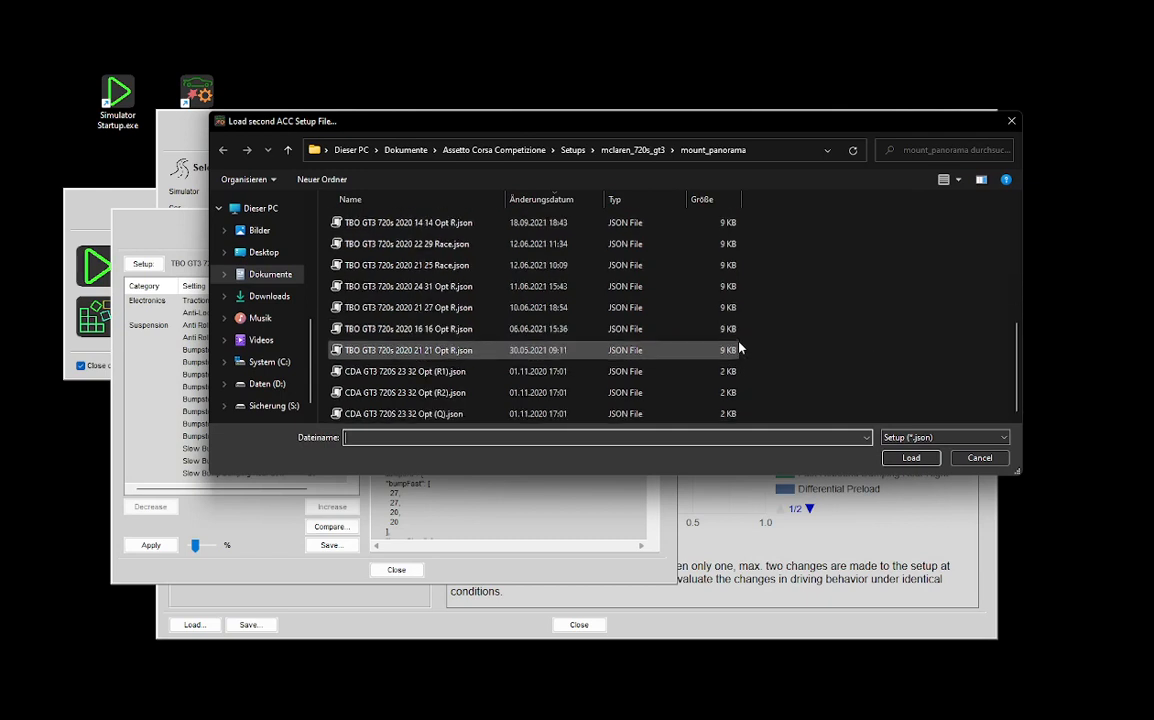
pyautogui.doubleClick(508, 378)
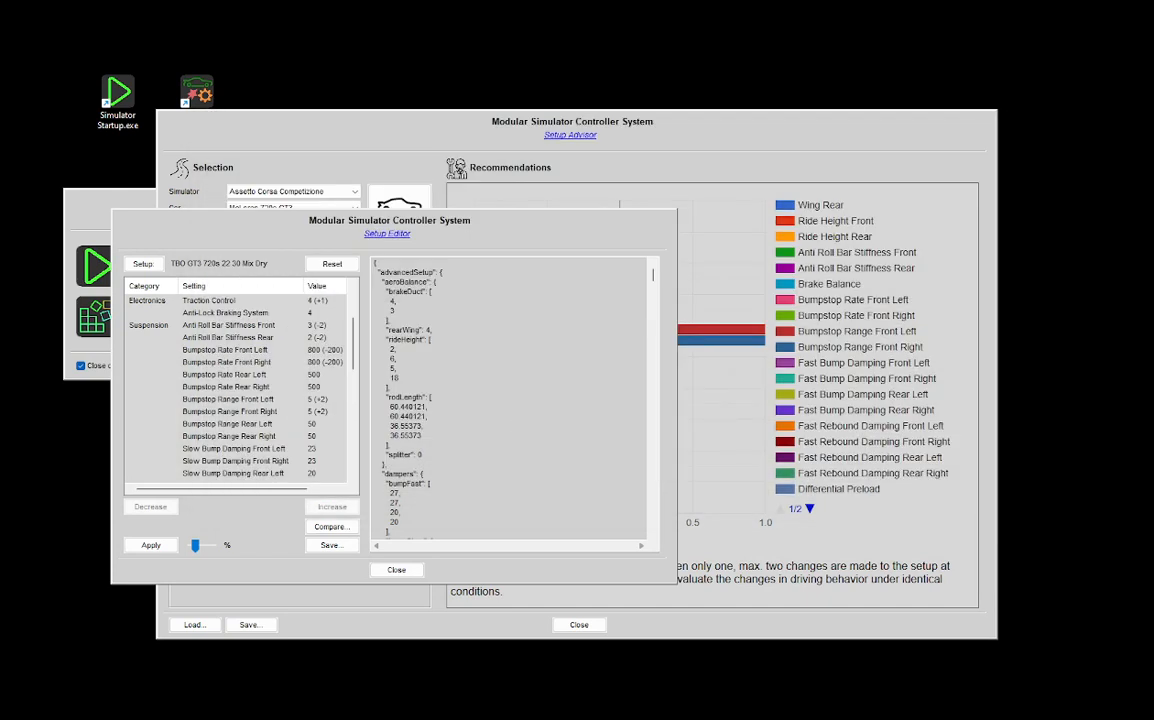
pyautogui.moveTo(675, 181); pyautogui.dragTo(652, 115)
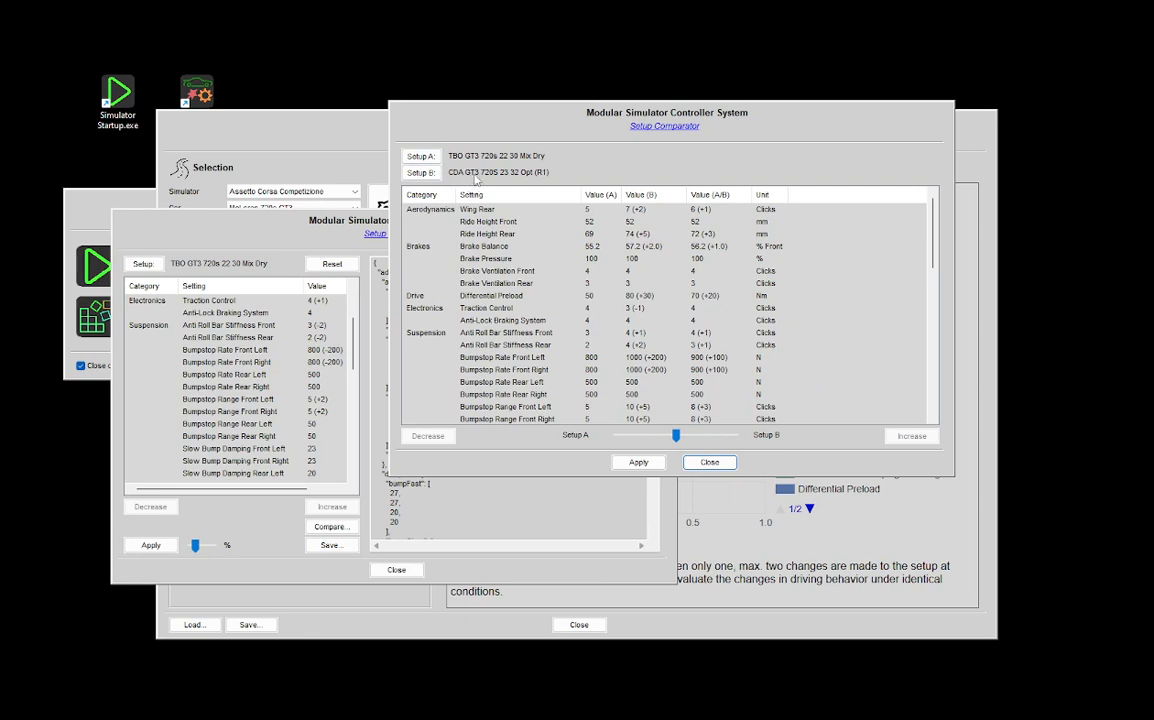
pyautogui.scroll(-9, 634, 329)
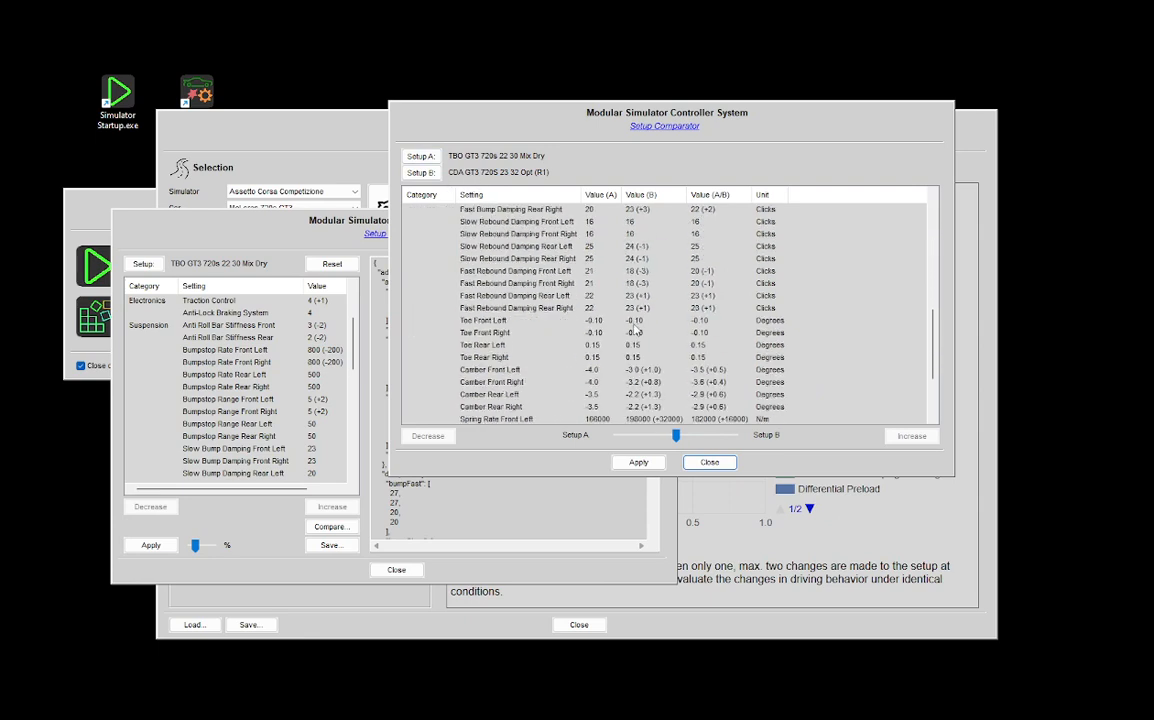
pyautogui.scroll(-3, 636, 330)
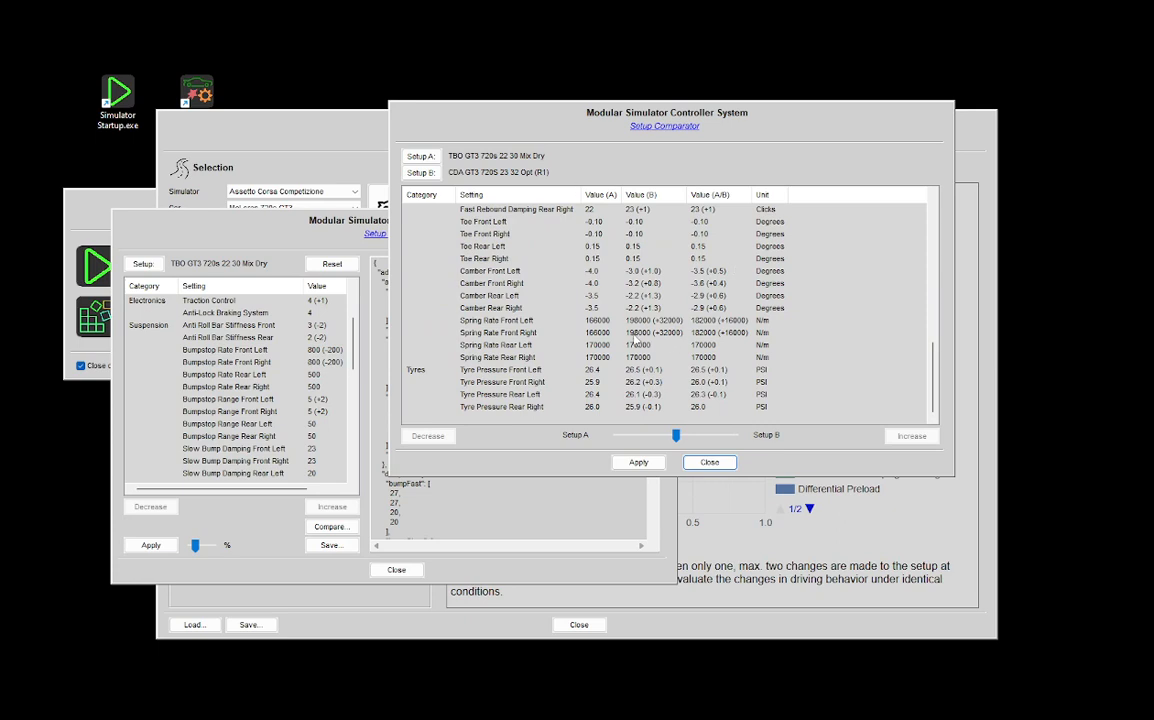
pyautogui.scroll(12, 634, 340)
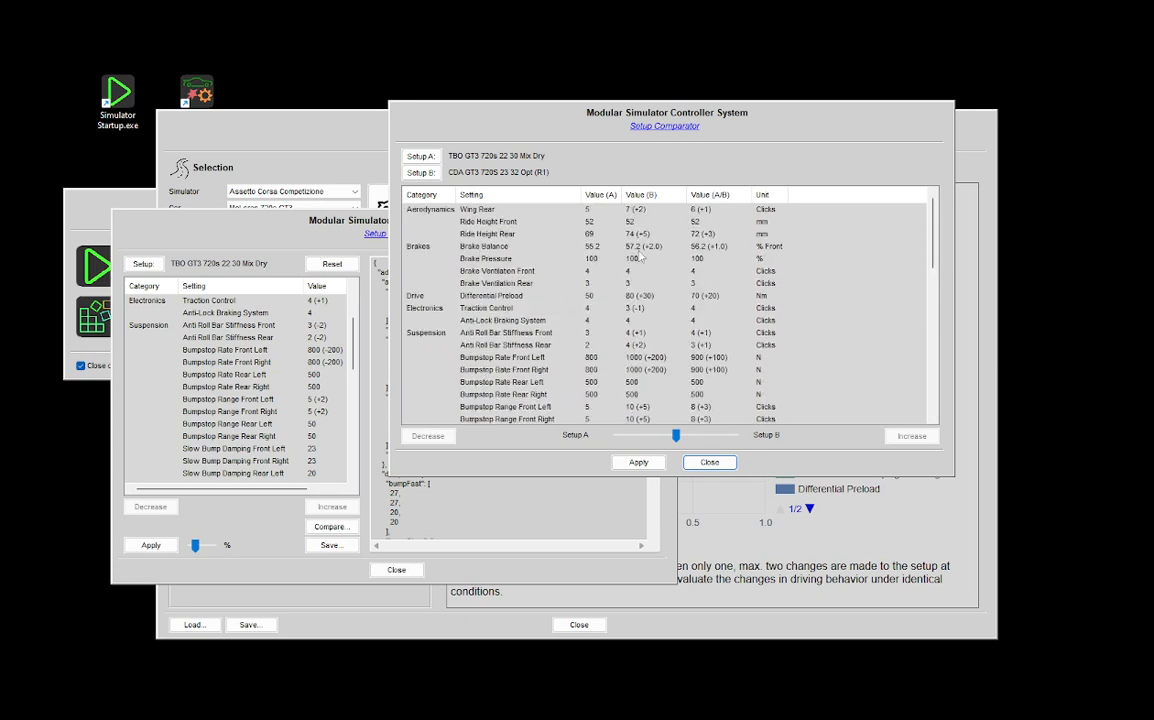
pyautogui.moveTo(632, 113); pyautogui.dragTo(591, 202)
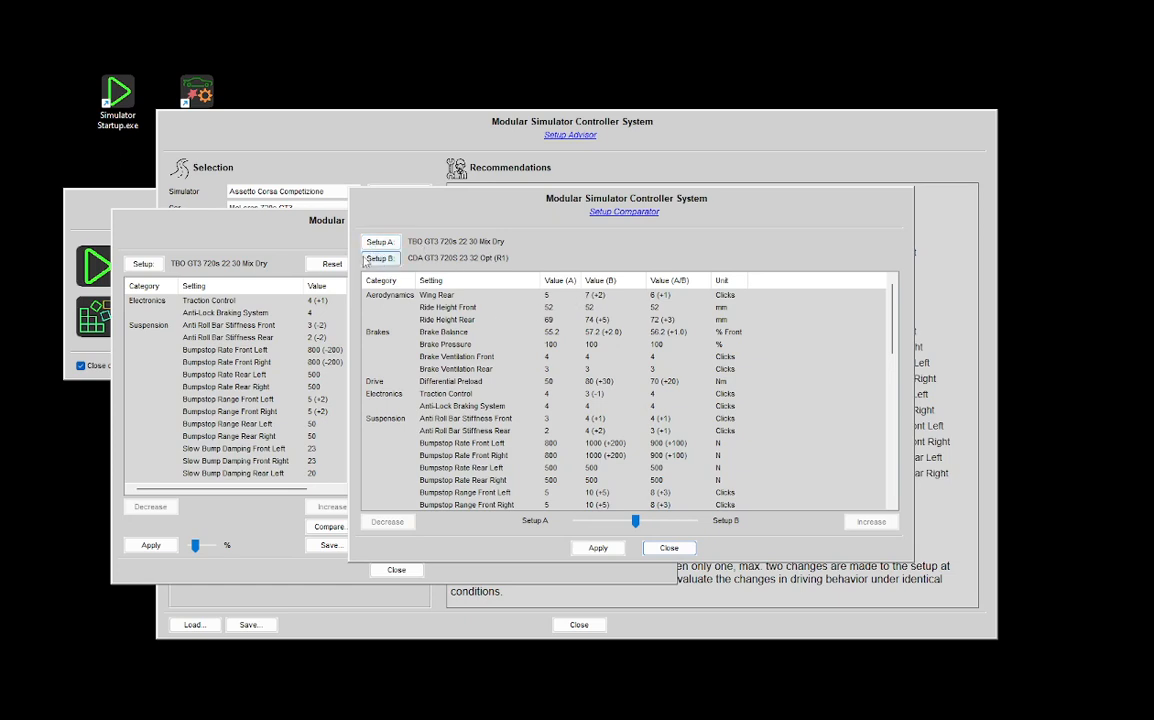
# Load JBI GT3 720s 21 25 Mix Wet as Setup B and review its differences from Setup A.
pyautogui.click(380, 259)
pyautogui.scroll(-4, 573, 394)
pyautogui.scroll(4, 573, 394)
pyautogui.doubleClick(551, 386)
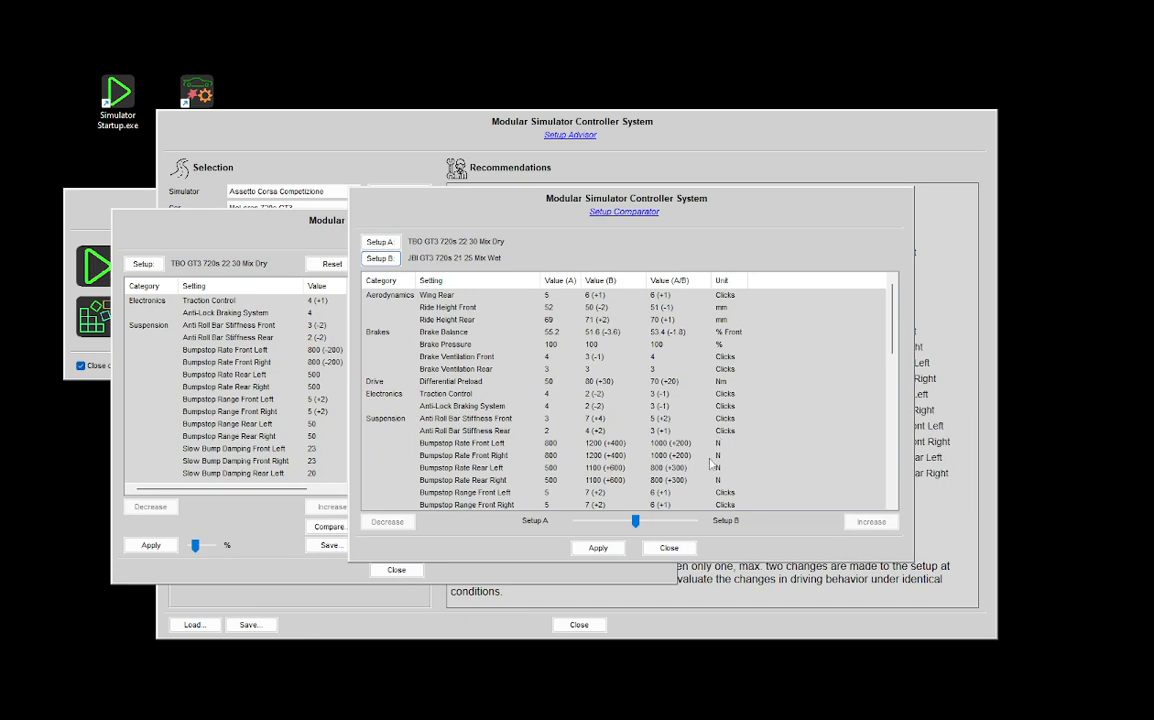
pyautogui.scroll(-3, 645, 432)
pyautogui.scroll(-1, 710, 455)
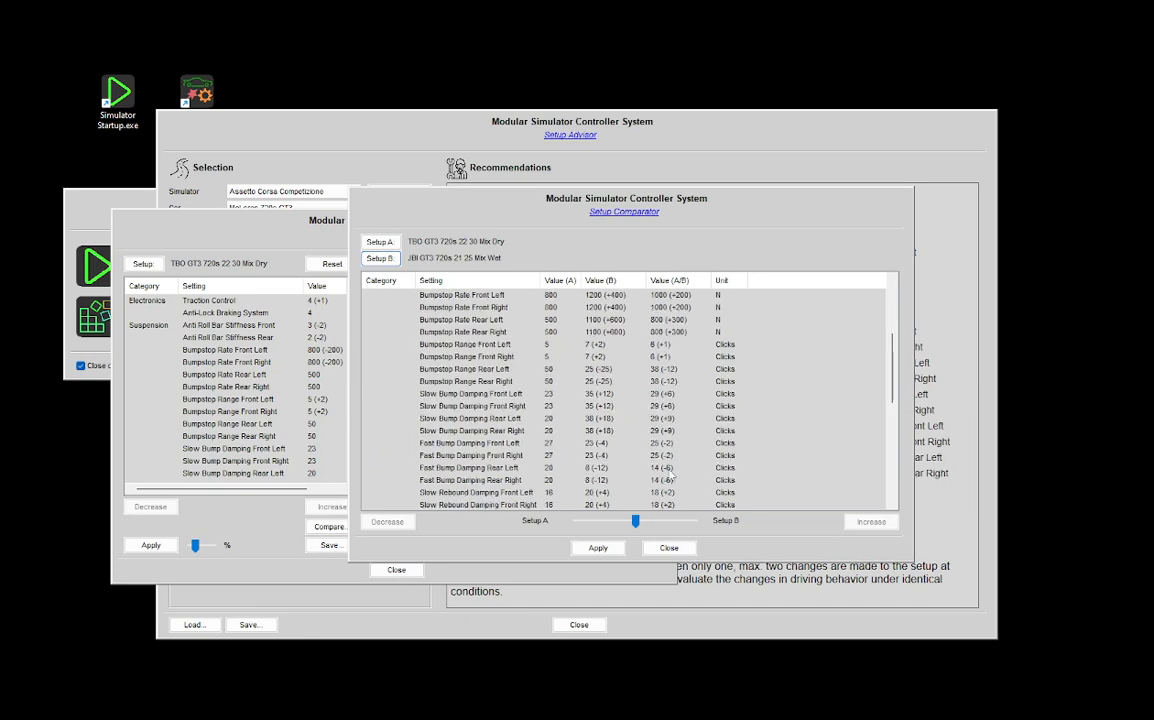
# Try the merge balance fully at Setup A and fully at Setup B.
pyautogui.moveTo(637, 528)
pyautogui.mouseDown()
pyautogui.moveTo(593, 528)
pyautogui.moveTo(633, 529)
pyautogui.mouseUp()
pyautogui.moveTo(633, 529); pyautogui.dragTo(604, 528)
pyautogui.moveTo(604, 528); pyautogui.dragTo(534, 527)
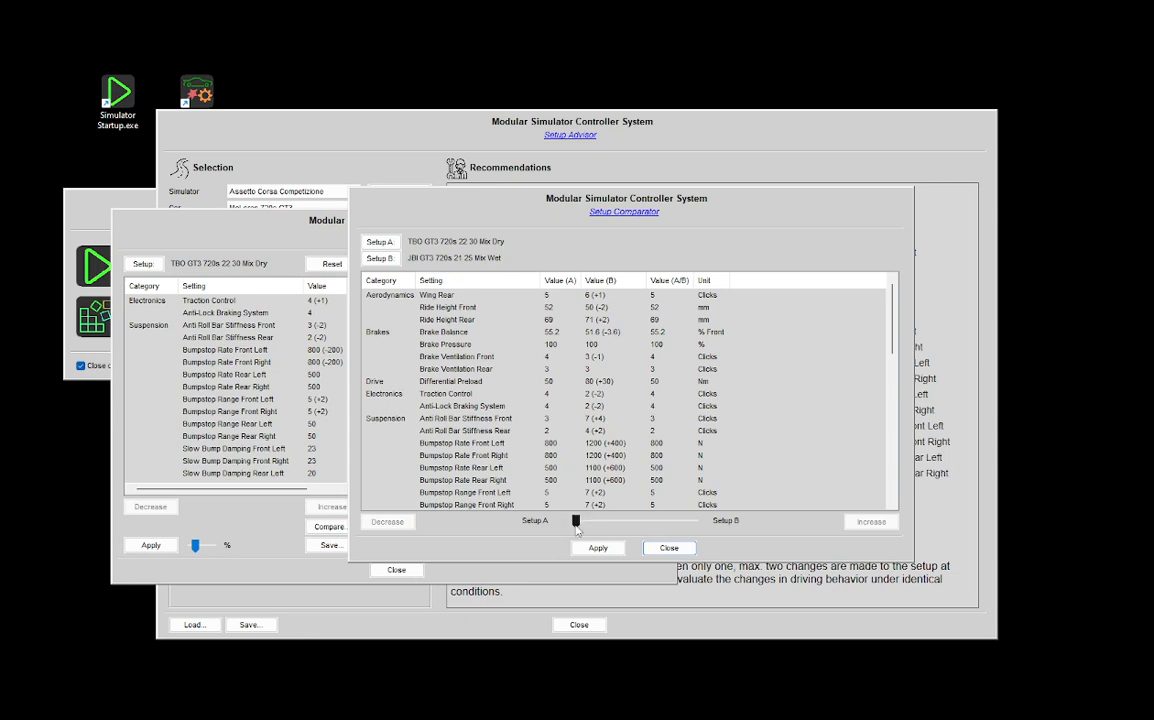
pyautogui.moveTo(577, 520); pyautogui.dragTo(702, 520)
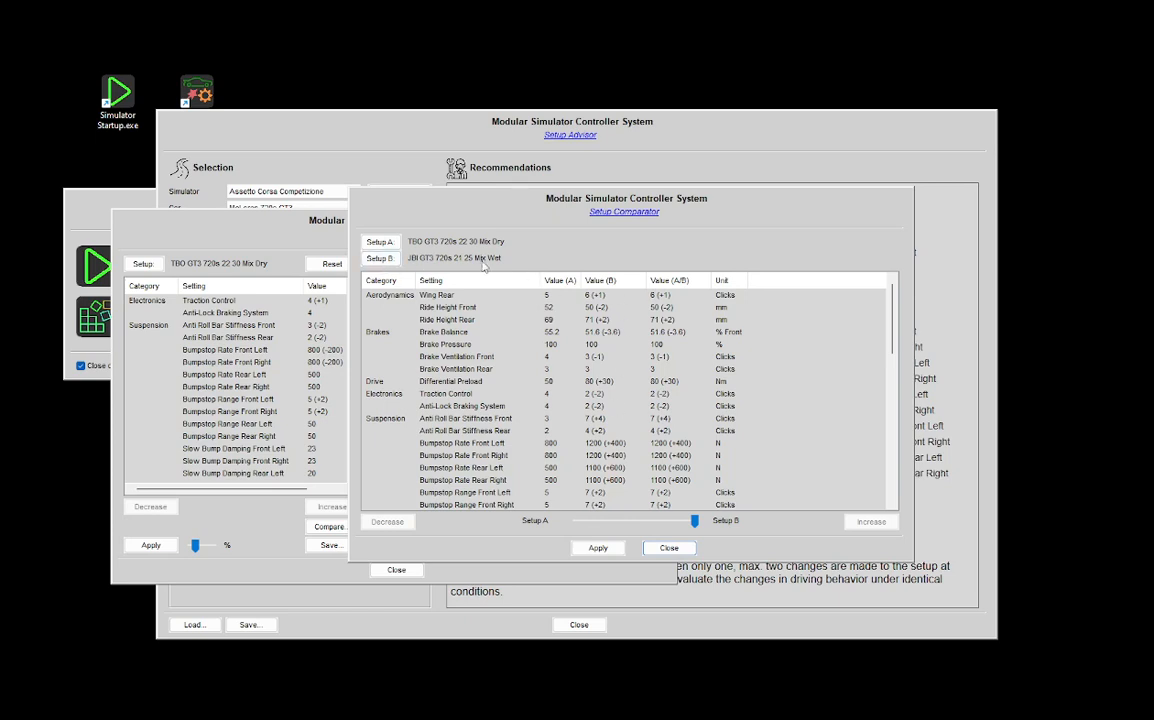
# Set the merge balance about a quarter of the way from Setup A to Setup B, check the merged values and apply them.
pyautogui.moveTo(695, 522); pyautogui.dragTo(603, 538)
pyautogui.moveTo(603, 538); pyautogui.dragTo(603, 538)
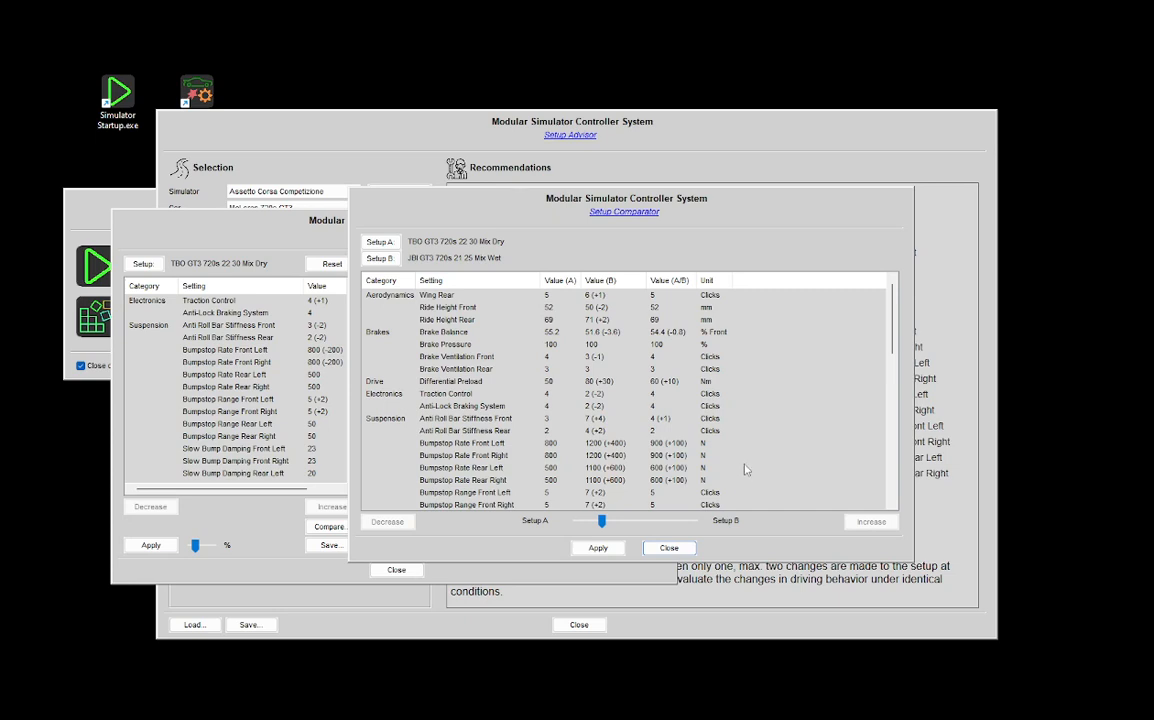
pyautogui.scroll(-7, 744, 470)
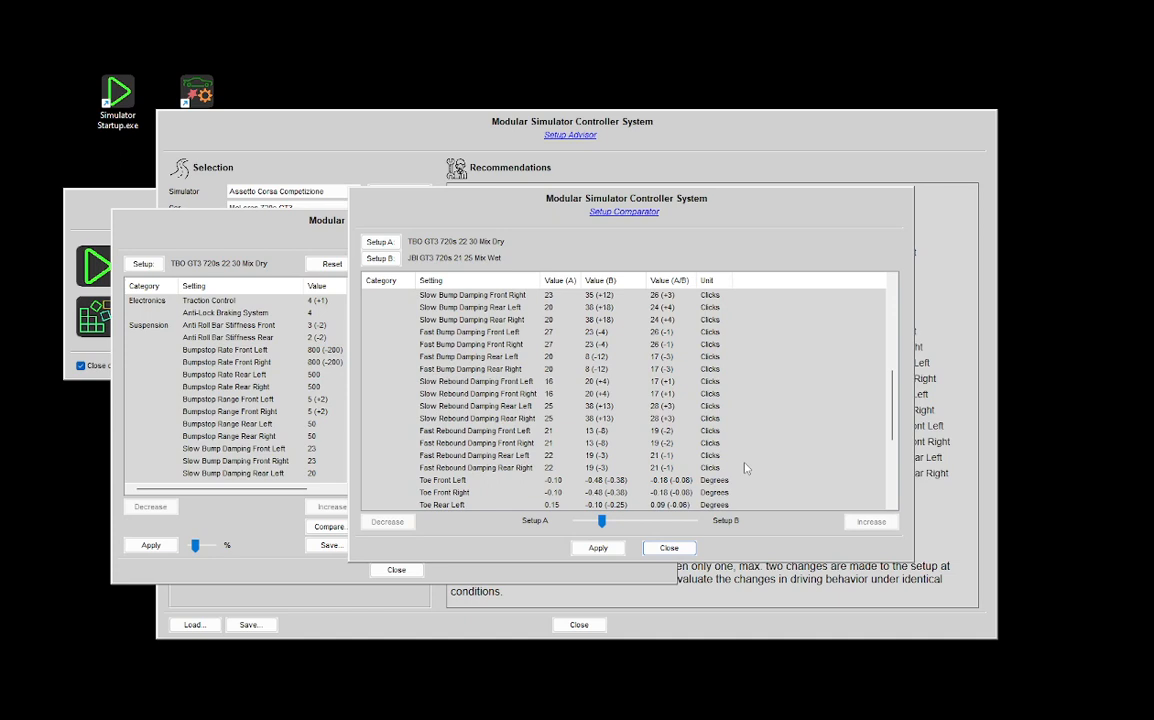
pyautogui.scroll(7, 744, 467)
pyautogui.scroll(-8, 744, 467)
pyautogui.scroll(-2, 744, 465)
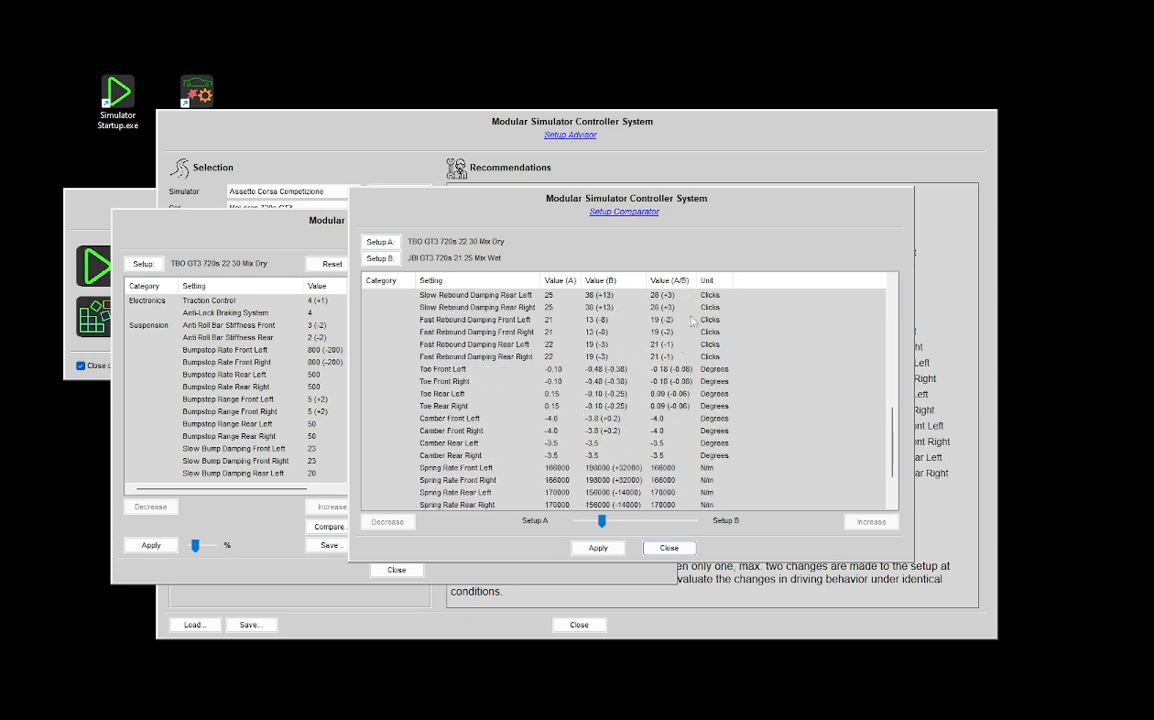
pyautogui.click(598, 548)
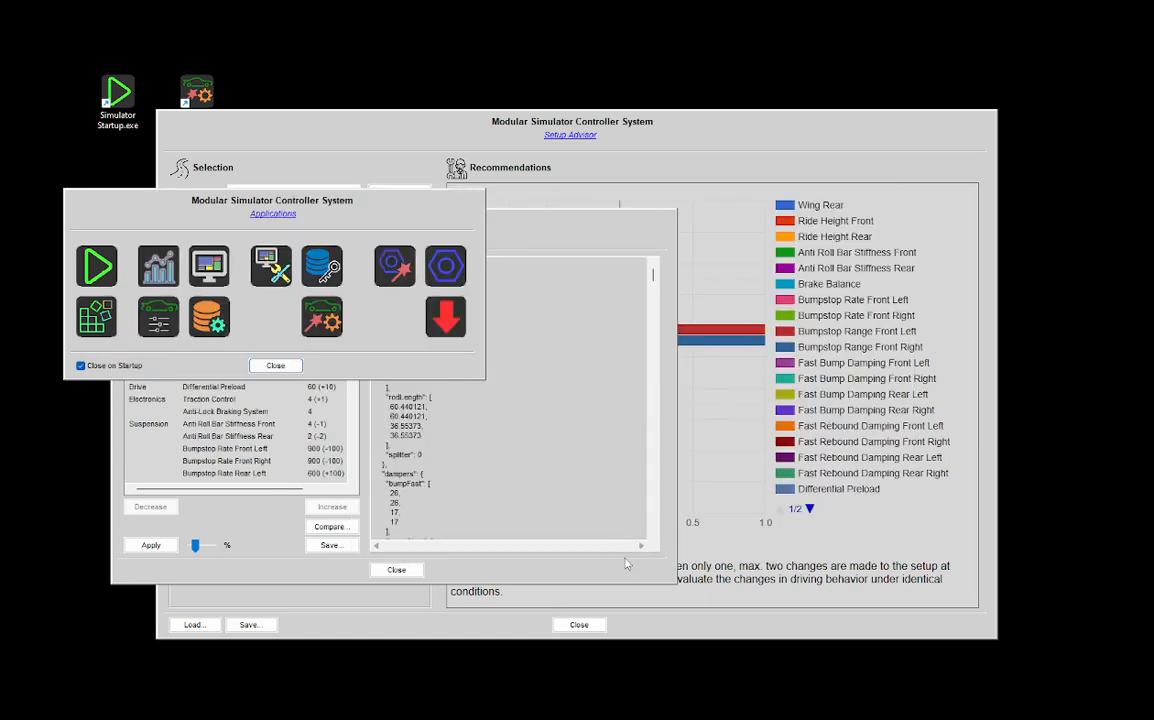
# Bring the Setup Editor to the front and move it clear of the Setup Advisor's problem list.
pyautogui.click(508, 231)
pyautogui.moveTo(508, 231); pyautogui.dragTo(732, 236)
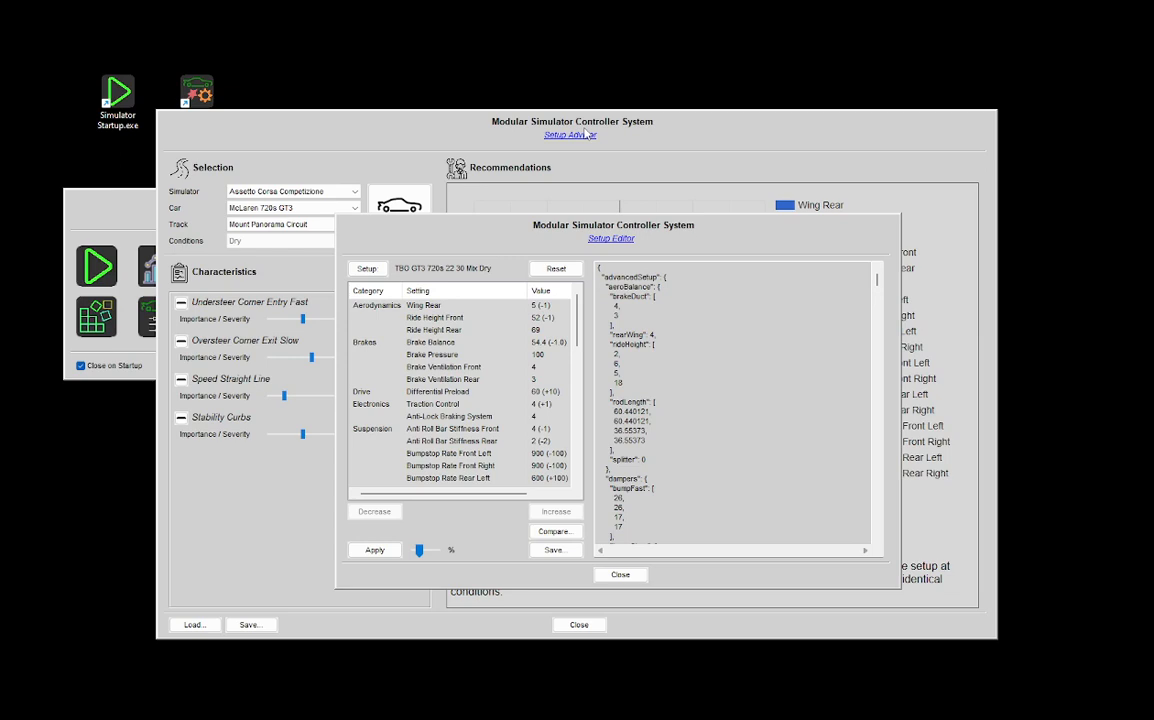
pyautogui.moveTo(582, 232); pyautogui.dragTo(810, 26)
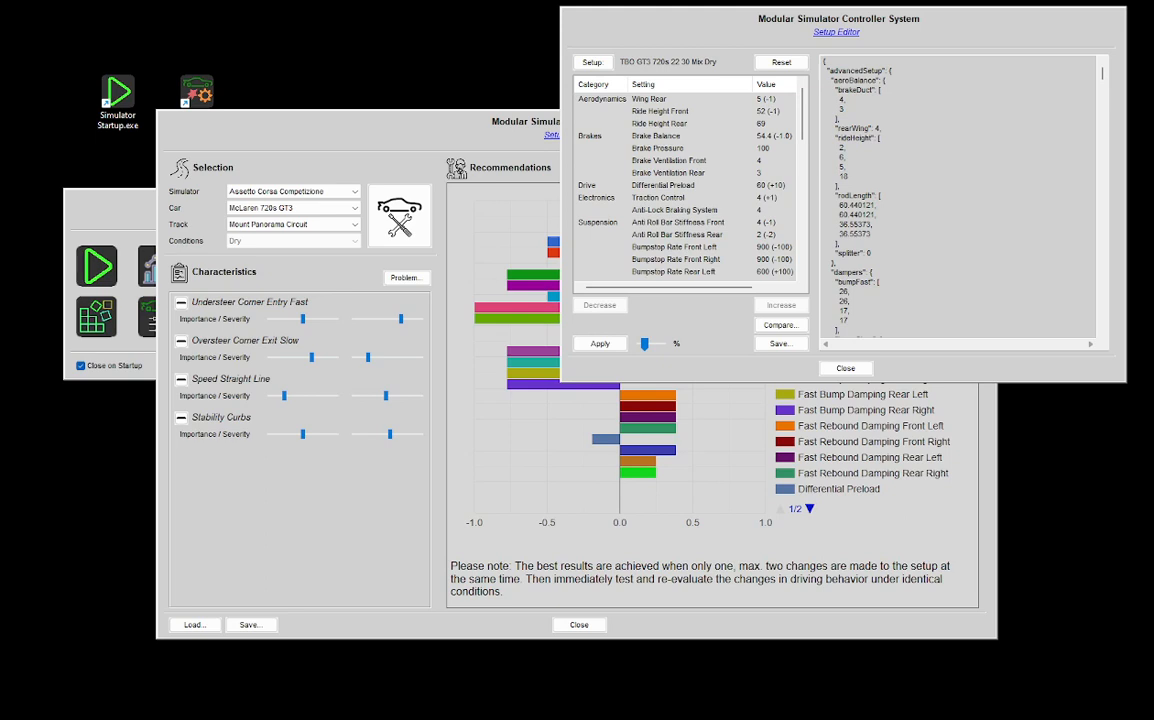
# Switch to the browser with the Simulator-Controller wiki on GitHub and open its Setup Advisor page.
pyautogui.moveTo(545, 718); pyautogui.dragTo(571, 36)
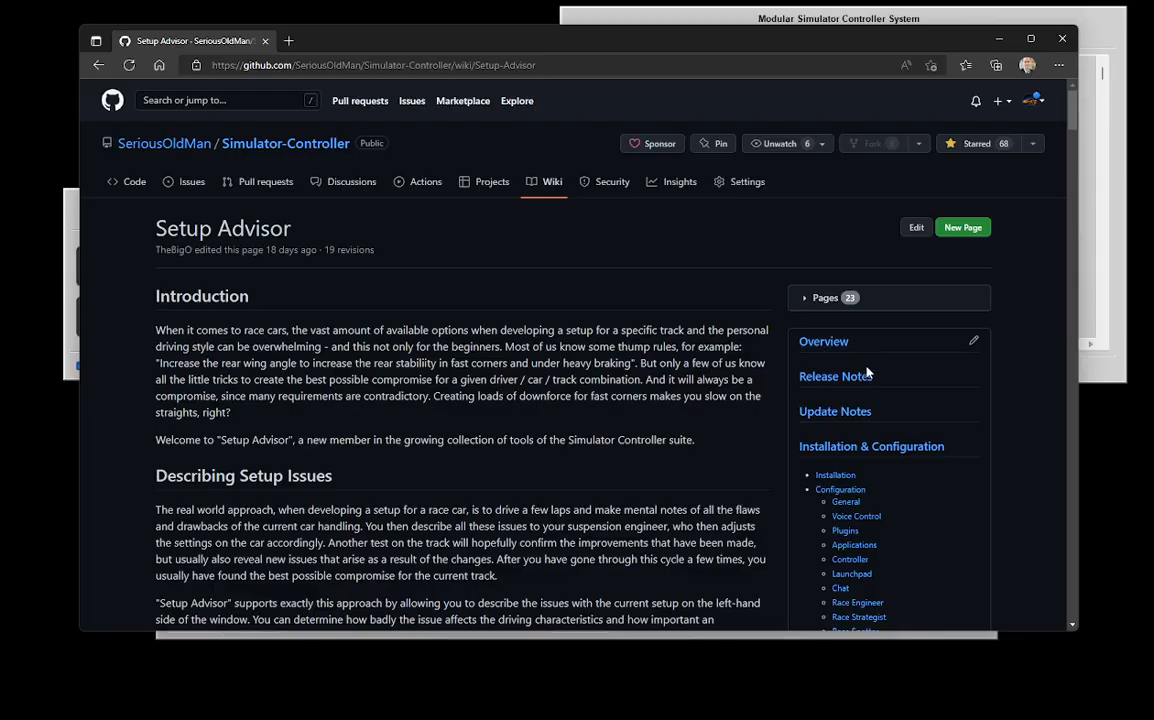
pyautogui.scroll(-5, 866, 372)
pyautogui.scroll(-10, 866, 372)
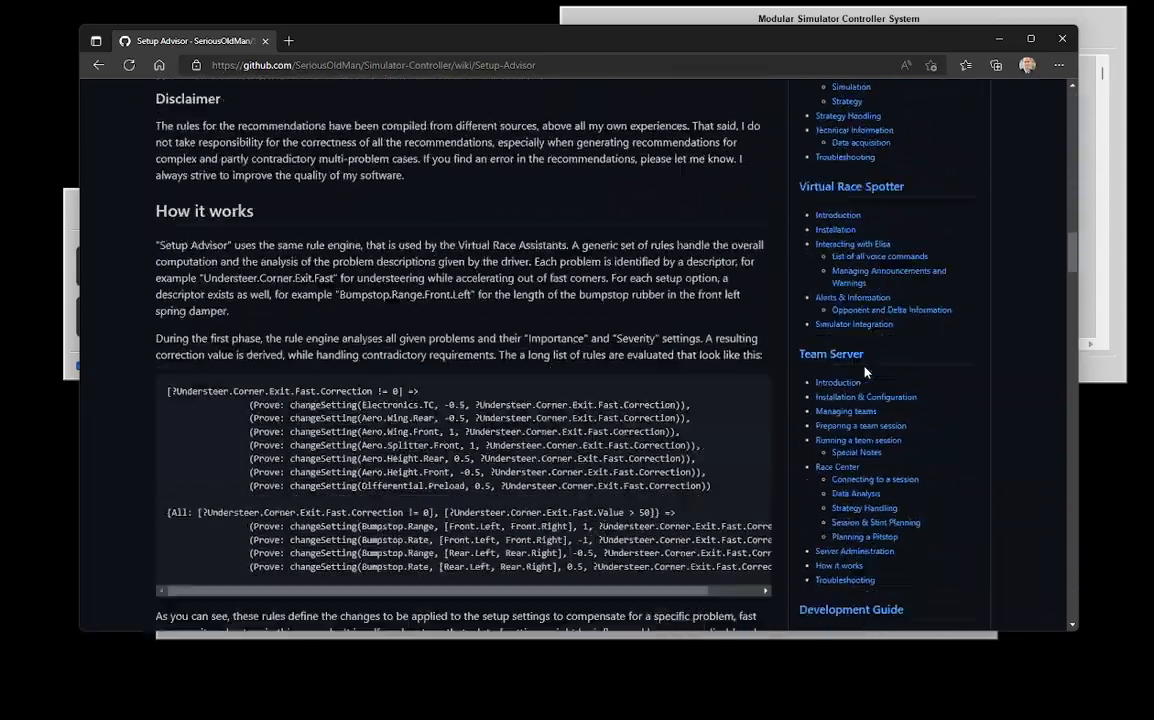
pyautogui.scroll(-4, 866, 372)
pyautogui.scroll(8, 866, 372)
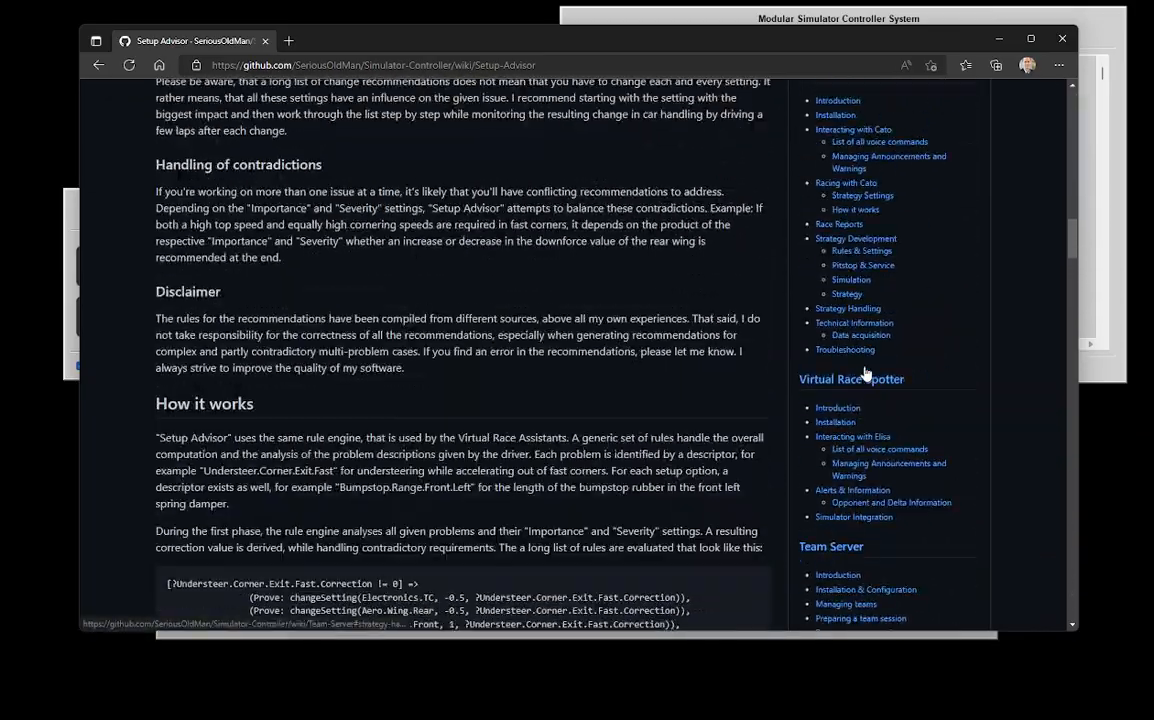
pyautogui.scroll(6, 897, 356)
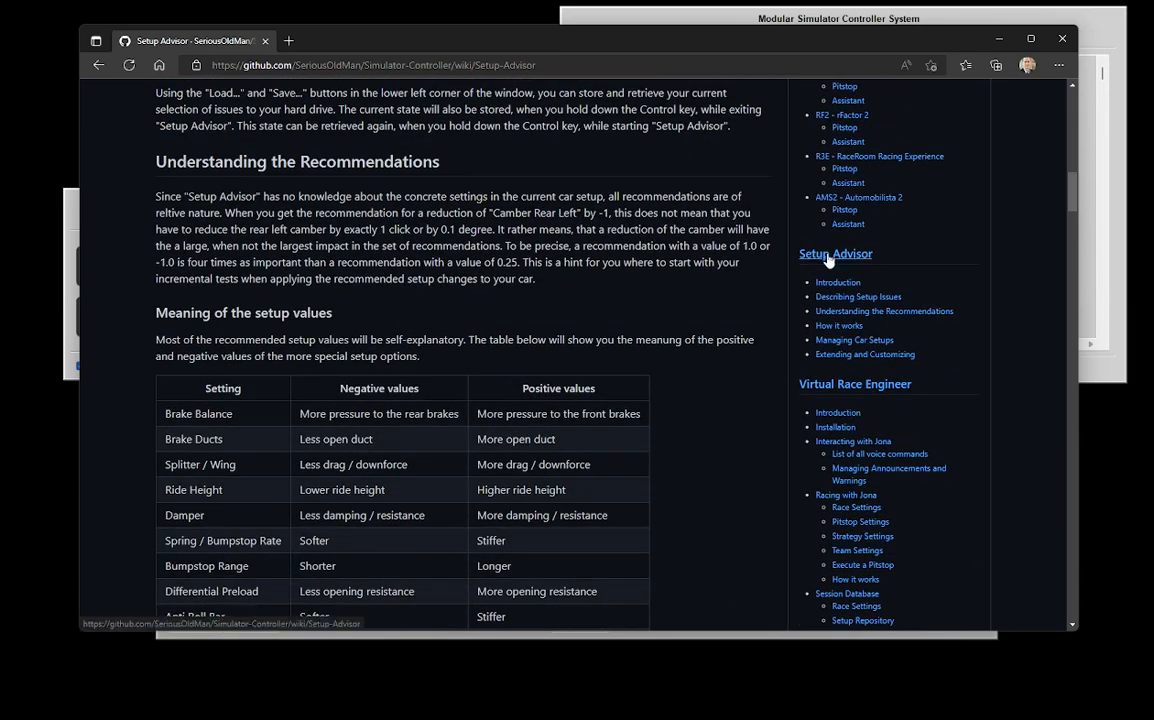
pyautogui.click(797, 256)
# Examine the wiki's table on the meaning of negative and positive setup values alongside the Setup Advisor.
pyautogui.scroll(-20, 716, 290)
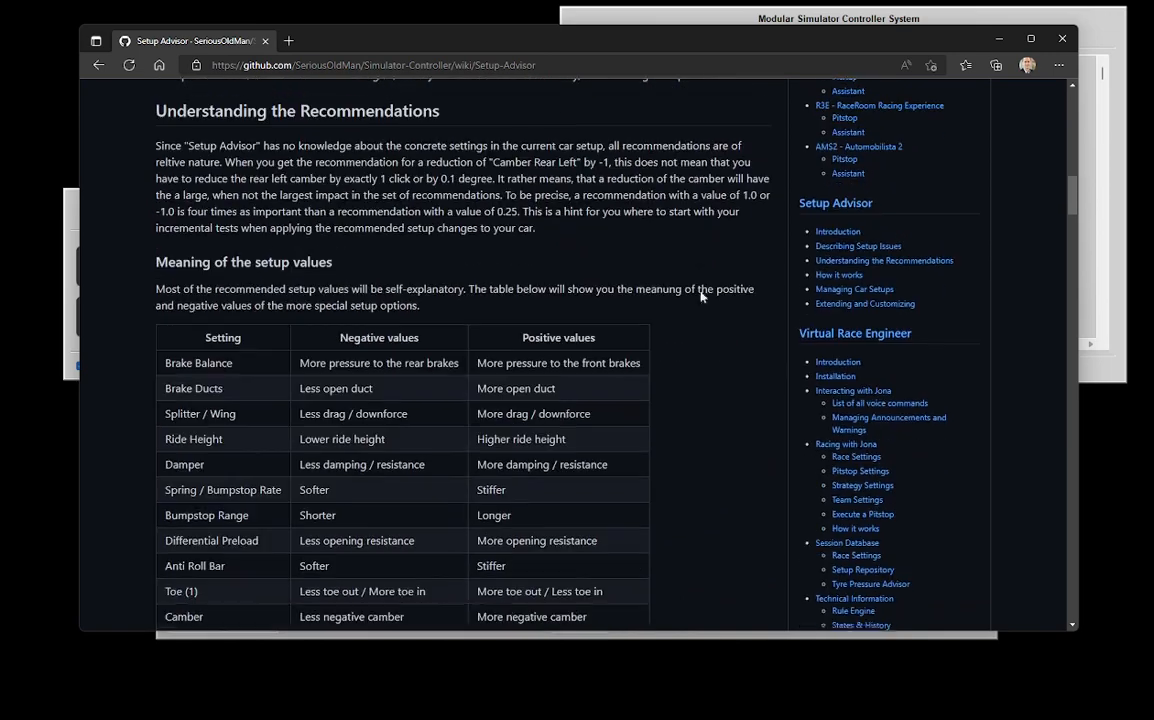
pyautogui.scroll(2, 701, 297)
pyautogui.scroll(-1, 701, 297)
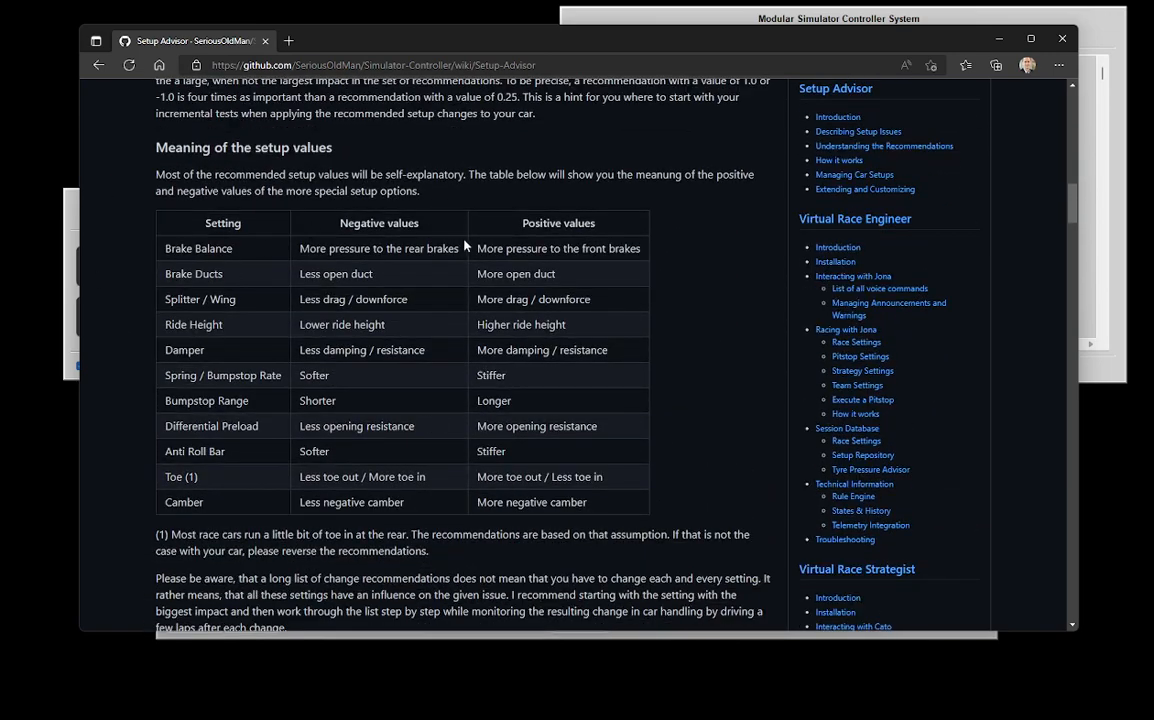
pyautogui.moveTo(365, 56); pyautogui.dragTo(842, 302)
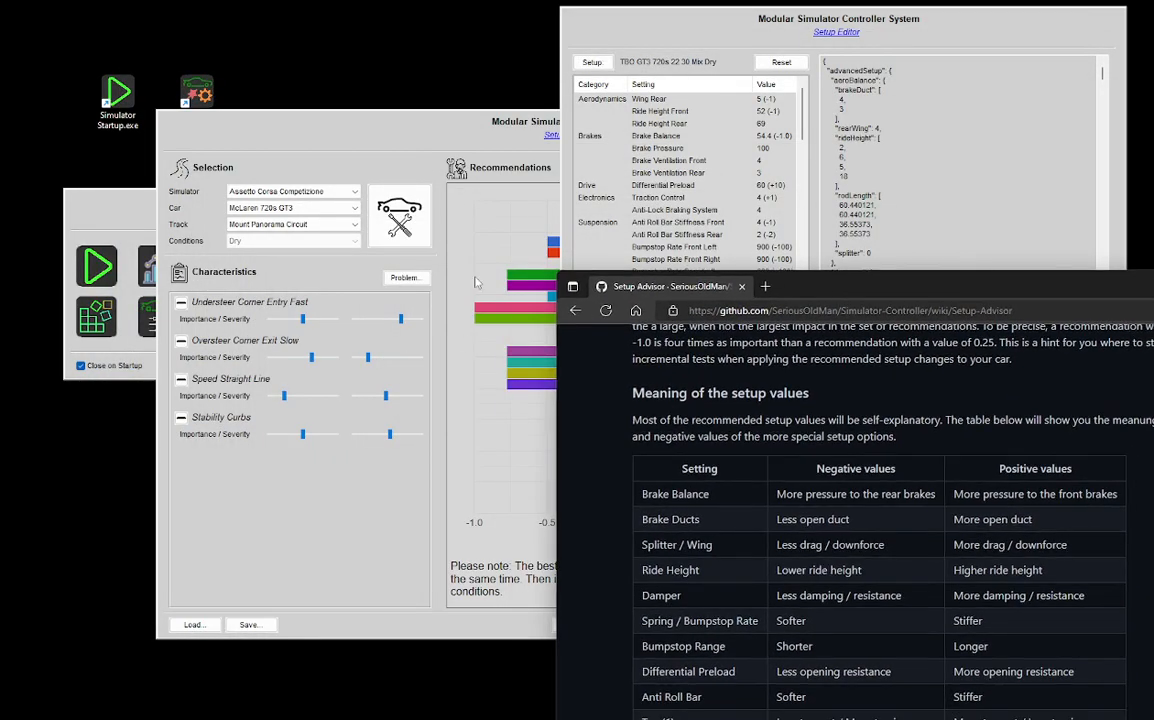
pyautogui.moveTo(843, 295); pyautogui.dragTo(435, 82)
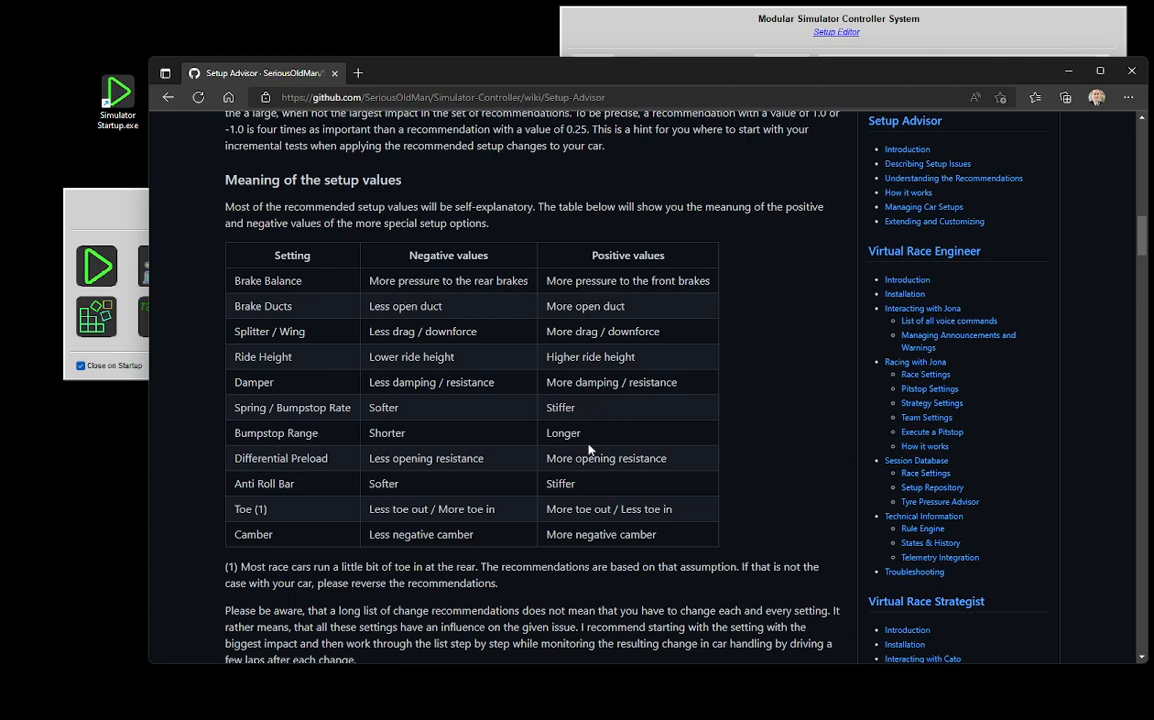
# Read through the wiki's explanation of the rule engine up to the section on comparing car setups.
pyautogui.scroll(-4, 615, 497)
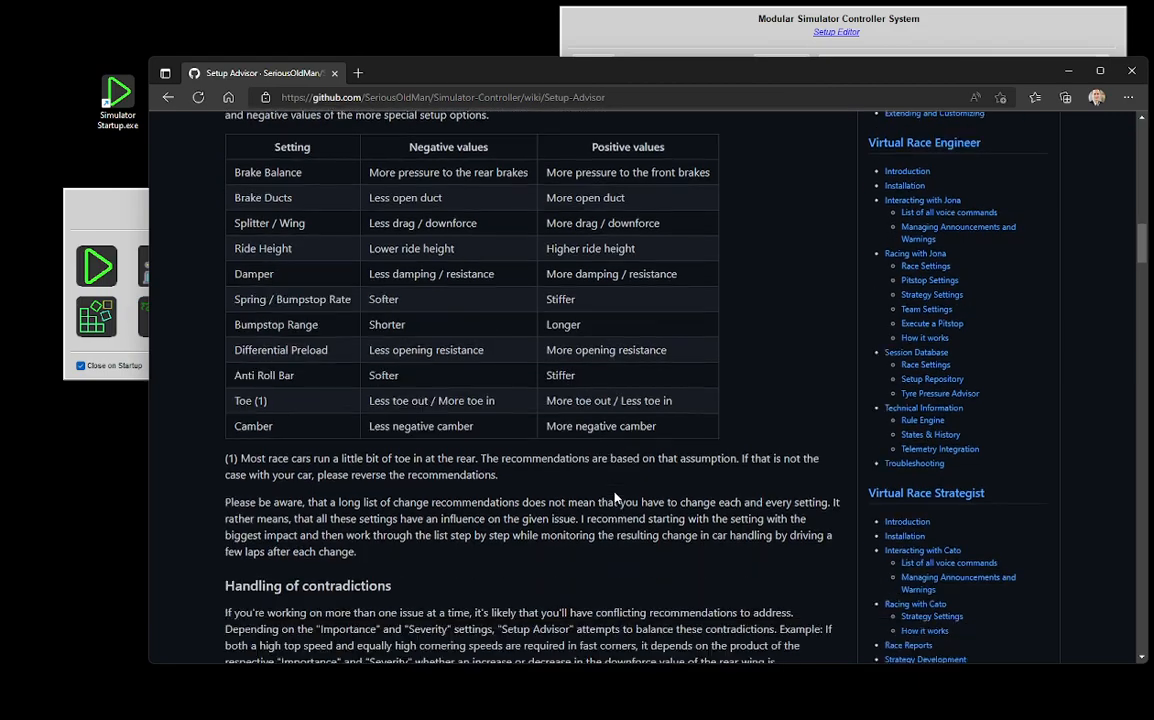
pyautogui.scroll(-9, 615, 497)
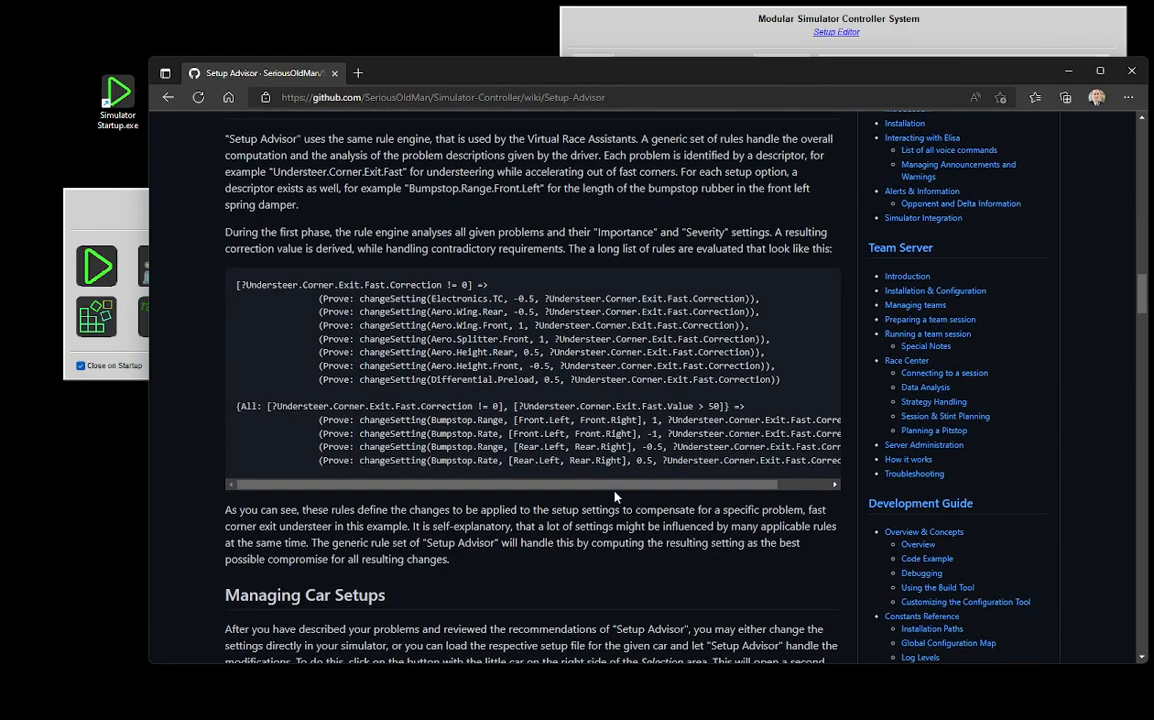
pyautogui.scroll(-15, 616, 497)
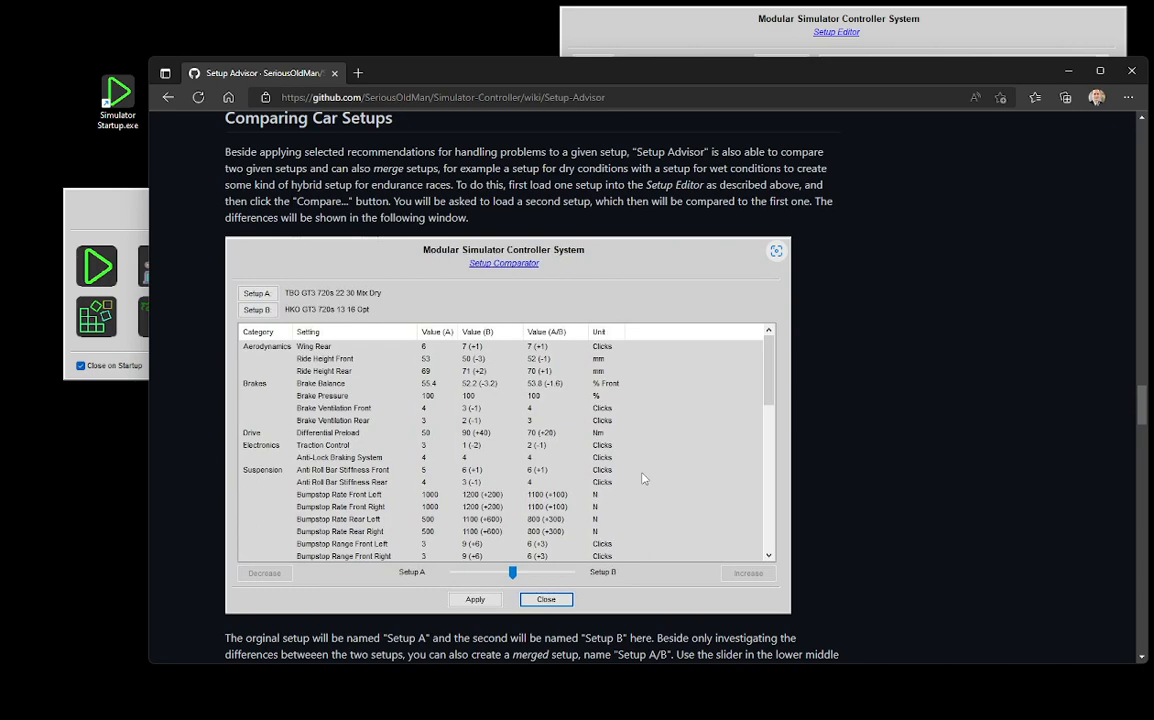
# Skim the wiki's section on extending and customizing Setup Advisor, and return to the "How it works" section.
pyautogui.scroll(-6, 643, 479)
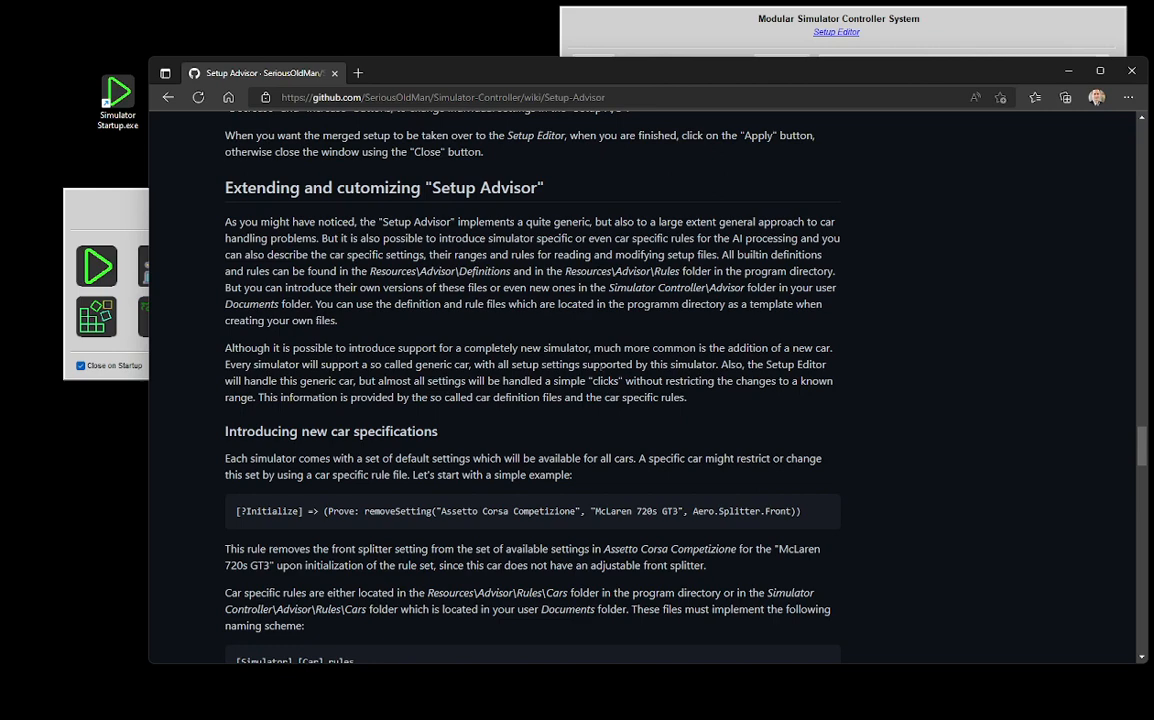
pyautogui.scroll(-2, 600, 376)
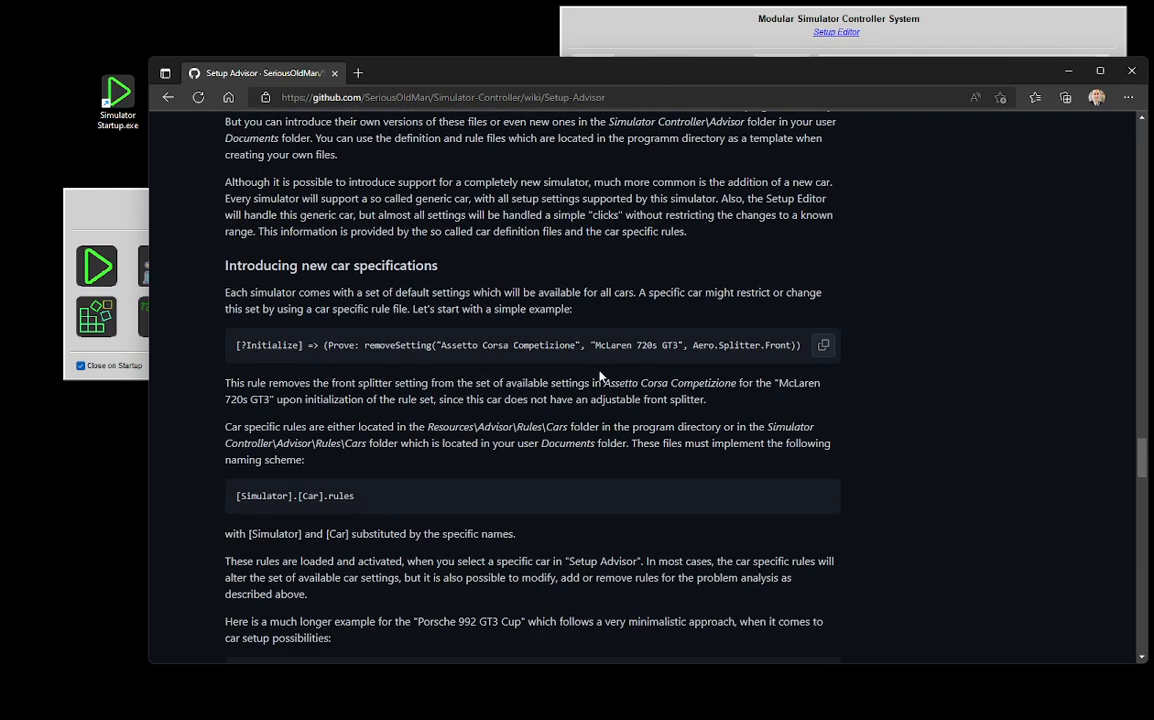
pyautogui.scroll(4, 600, 376)
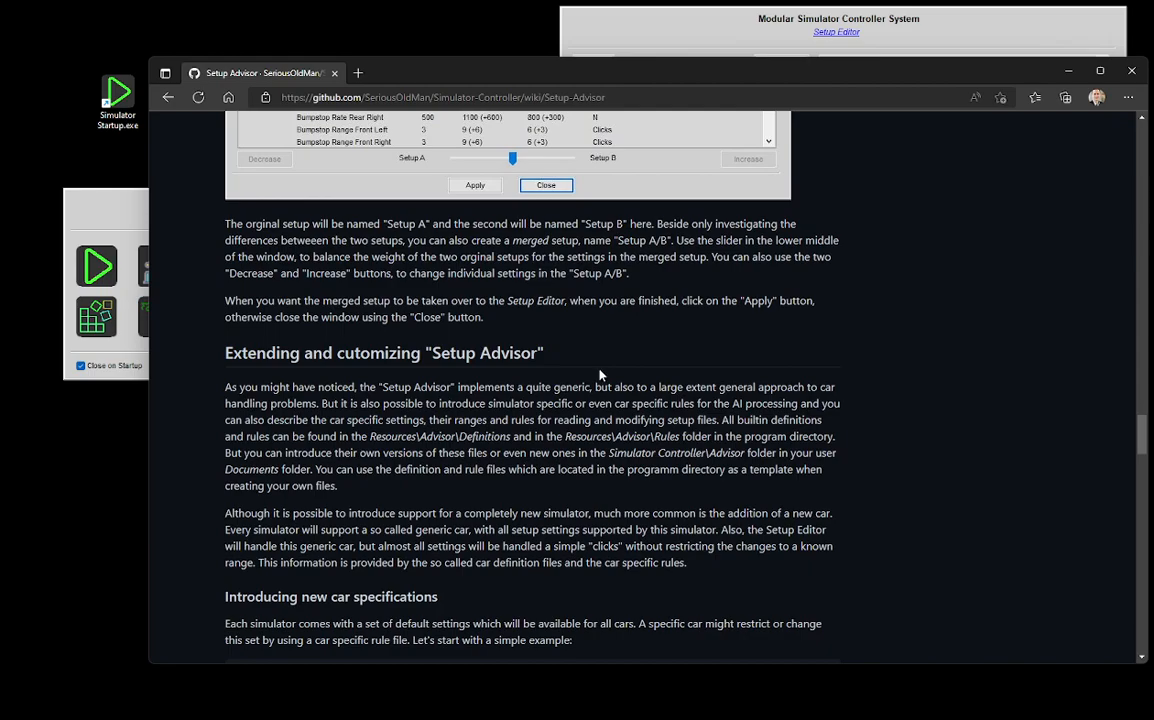
pyautogui.scroll(10, 600, 376)
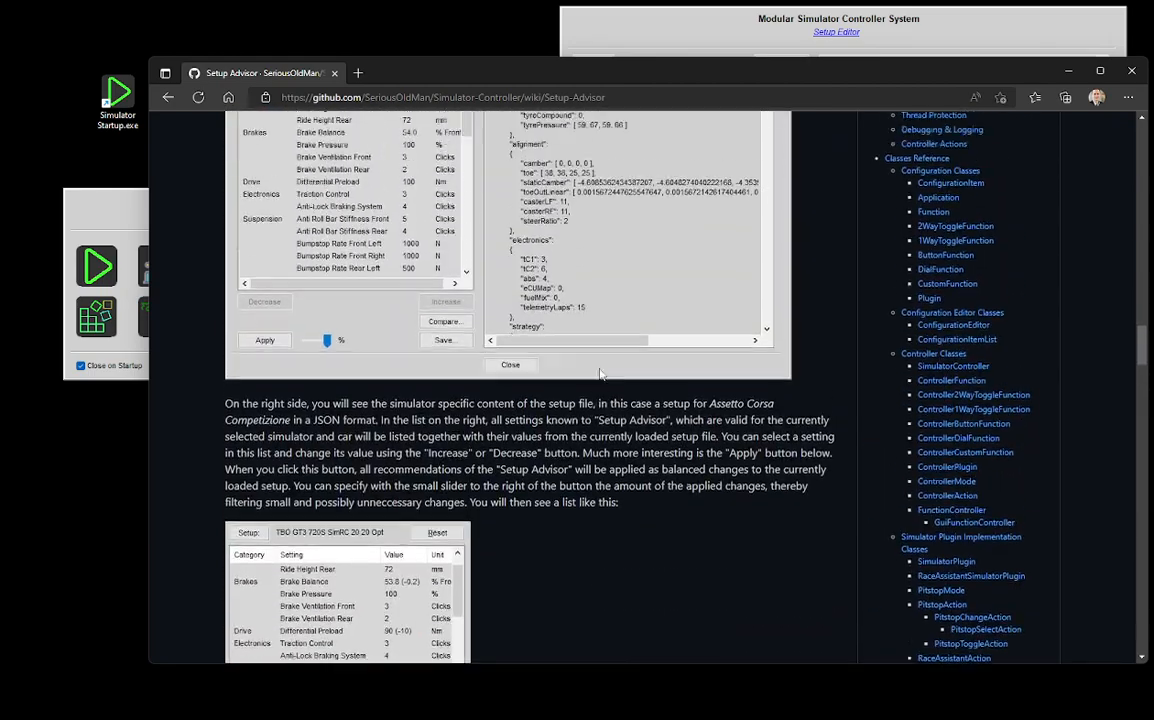
pyautogui.scroll(-10, 600, 374)
pyautogui.scroll(2, 540, 326)
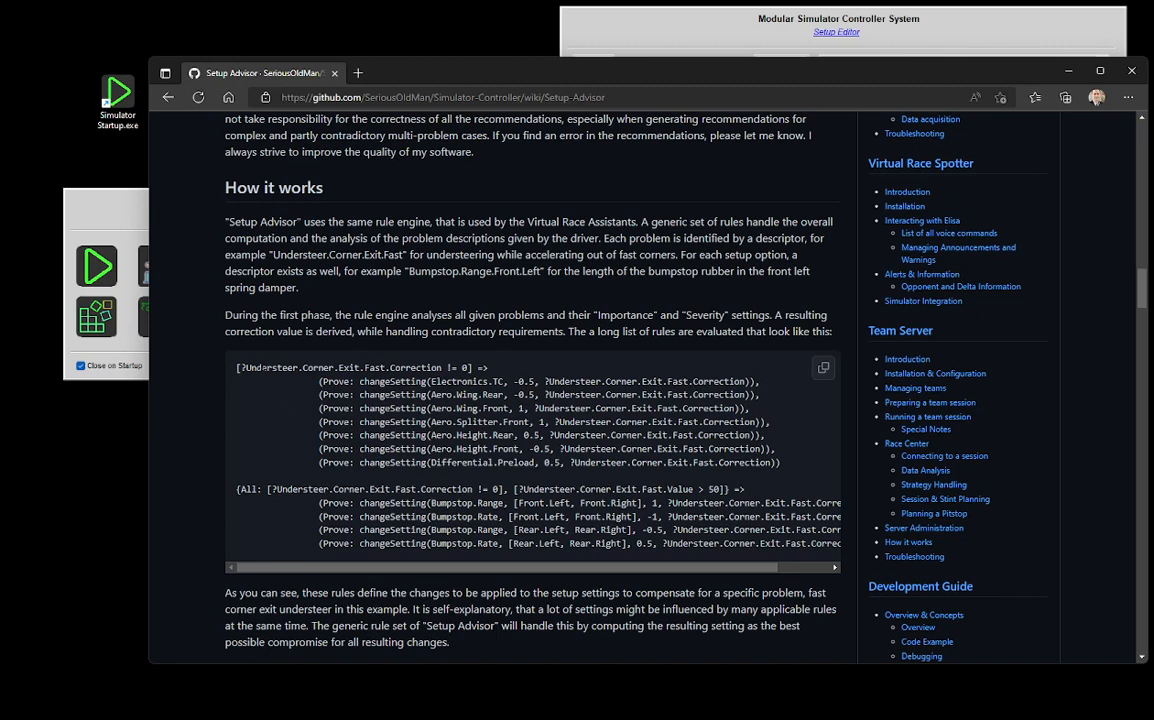
# Examine the fast corner exit understeer rule example, highlighting its Understeer.Corner.Exit.Fast.Correction condition and part of the Electronics.TC setting.
pyautogui.moveTo(245, 368); pyautogui.dragTo(441, 368)
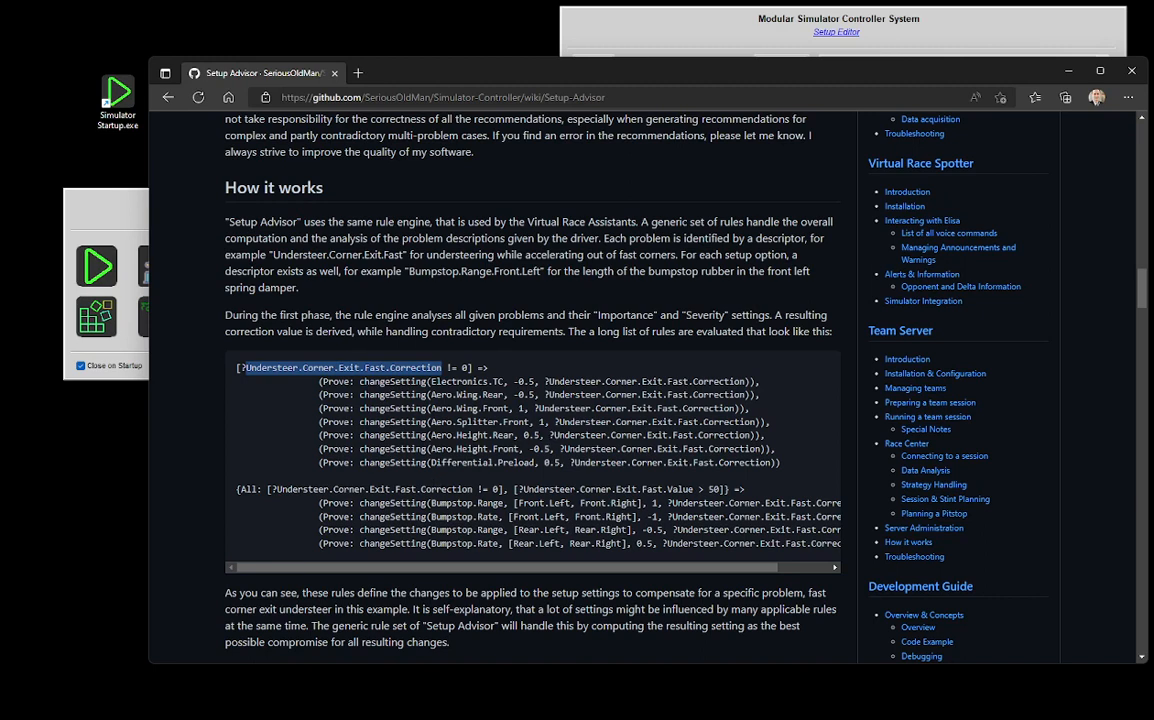
pyautogui.moveTo(447, 381); pyautogui.dragTo(452, 381)
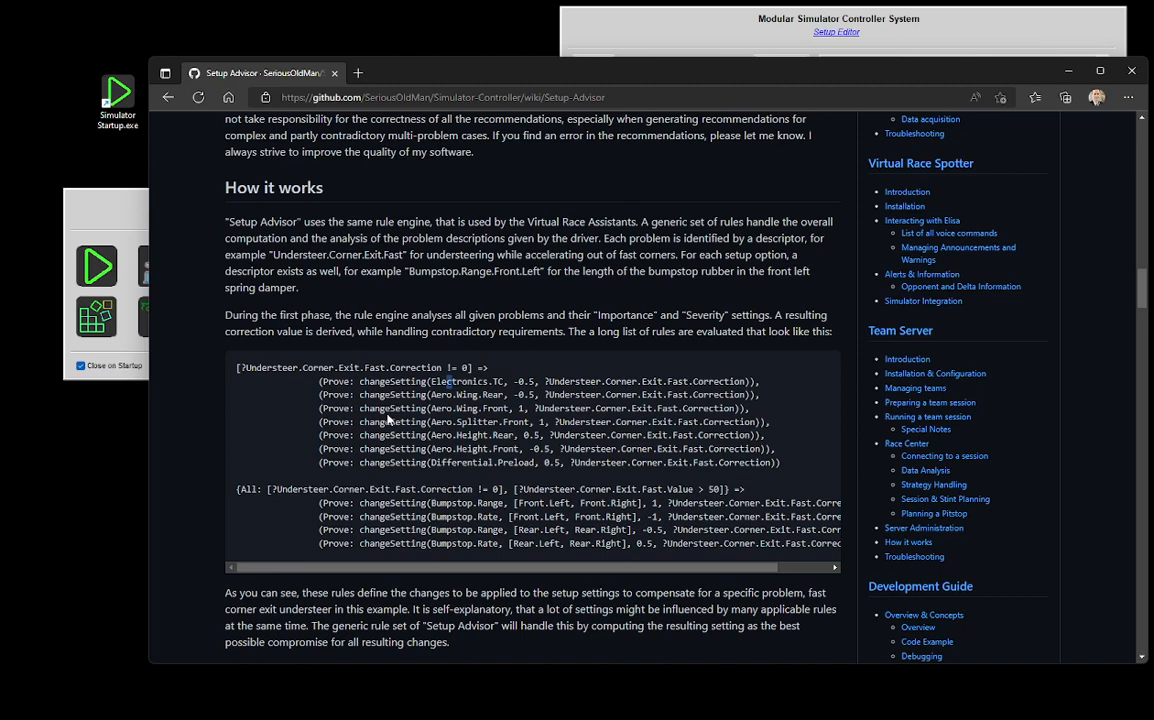
pyautogui.scroll(-3, 388, 420)
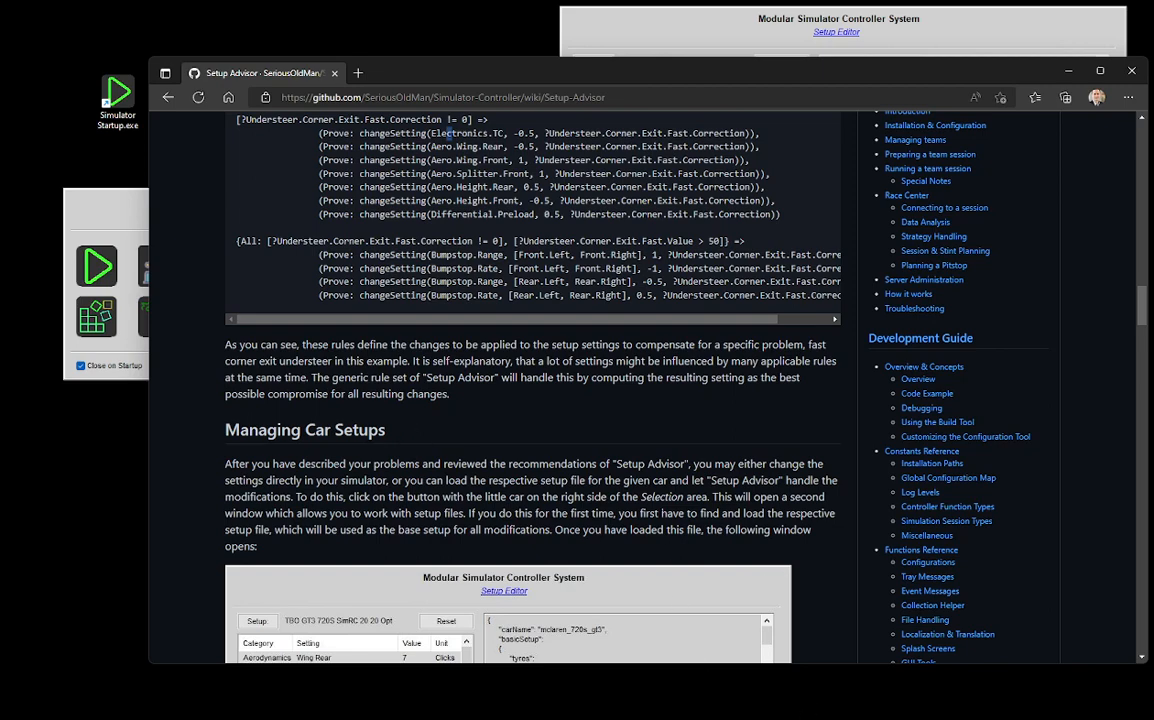
pyautogui.scroll(2, 606, 516)
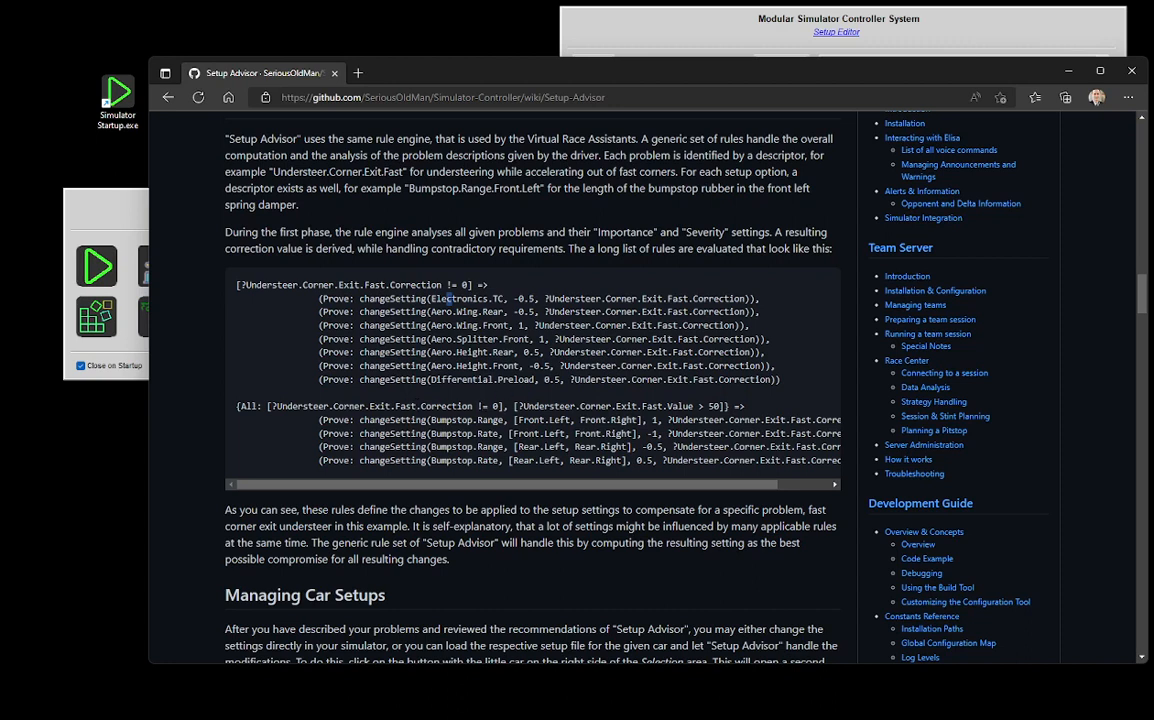
# Go on to the "Comparing Car Setups" section, move the browser aside to view the Setup Editor, and bring it back.
pyautogui.scroll(-15, 449, 298)
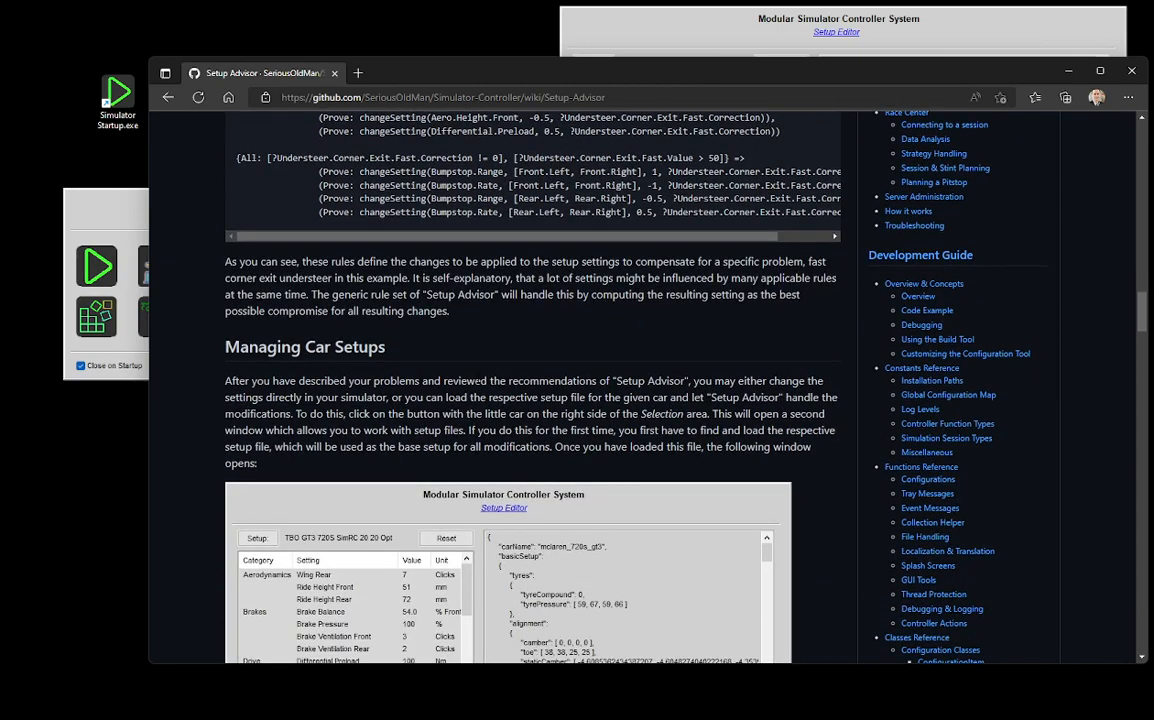
pyautogui.scroll(-1, 477, 384)
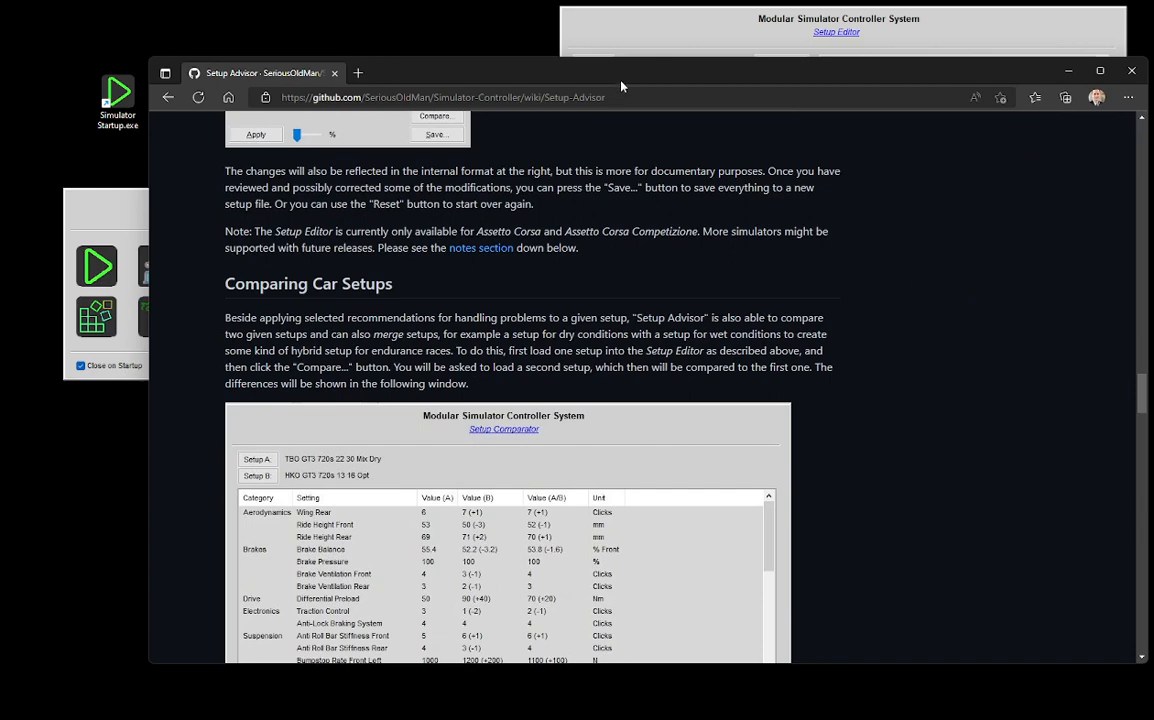
pyautogui.moveTo(621, 82); pyautogui.dragTo(629, 451)
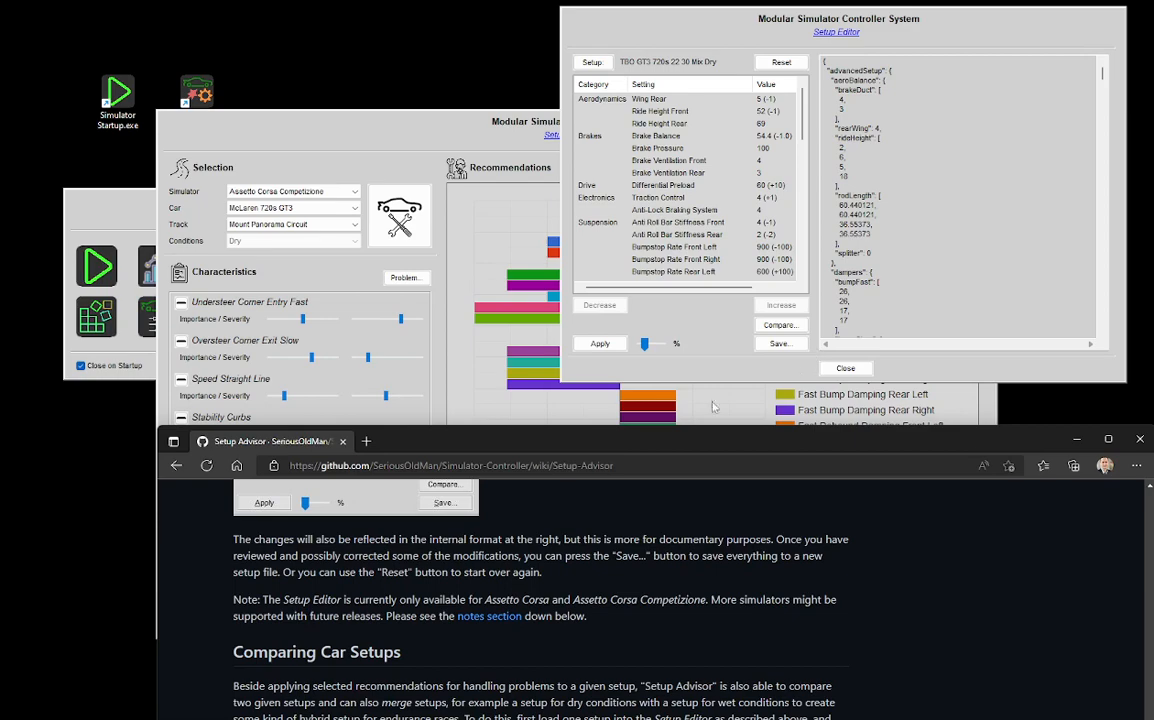
pyautogui.moveTo(680, 443); pyautogui.dragTo(607, 56)
# Read the section on new car specifications up to the McLaren 720s GT3 definition extract, highlighting the car name and Brake.Balance.
pyautogui.scroll(-15, 580, 350)
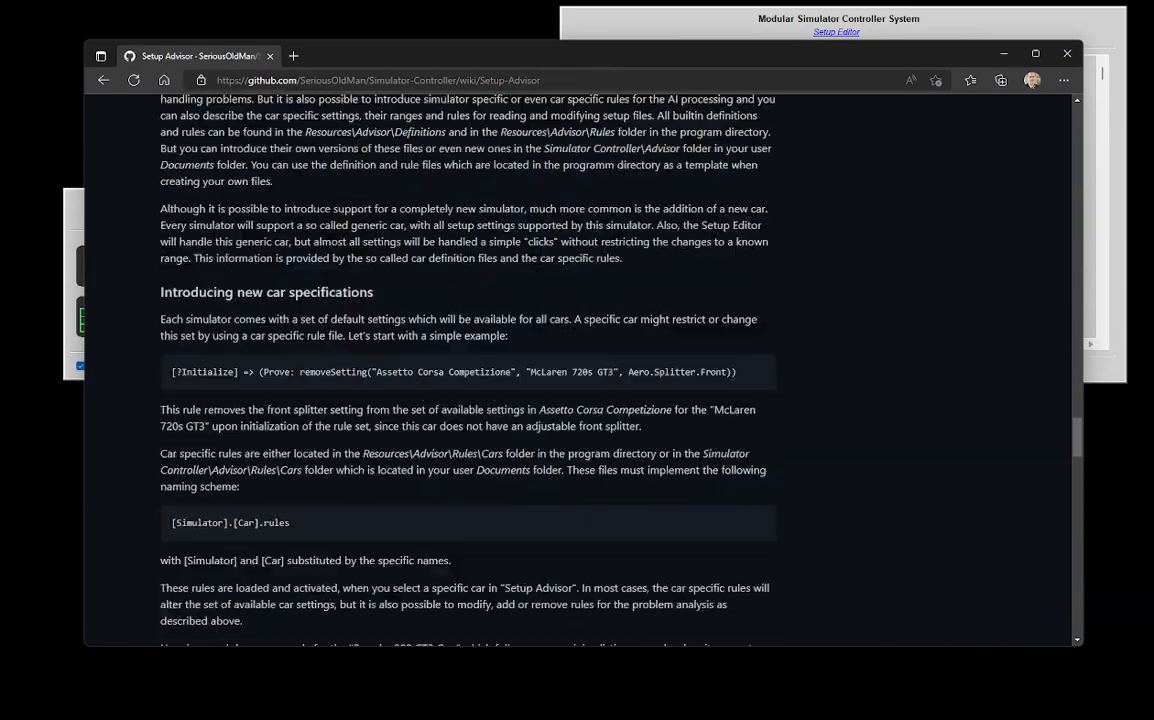
pyautogui.scroll(-3, 575, 340)
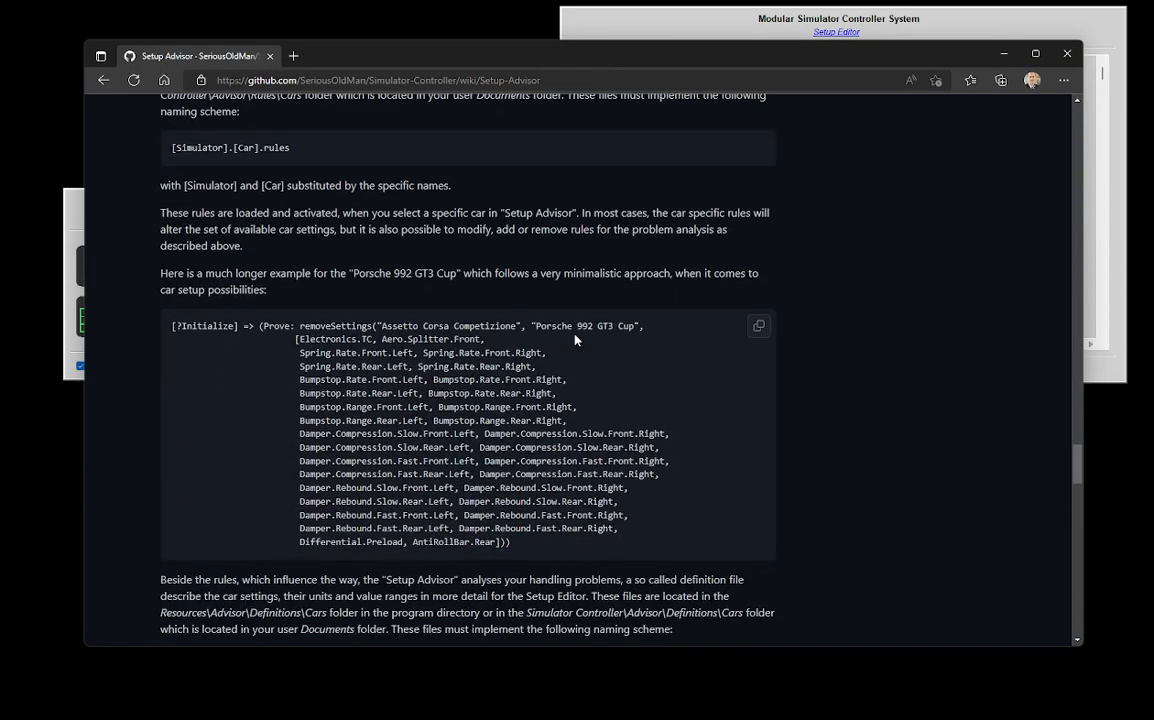
pyautogui.scroll(-9, 575, 338)
pyautogui.scroll(1, 577, 338)
pyautogui.scroll(-2, 575, 338)
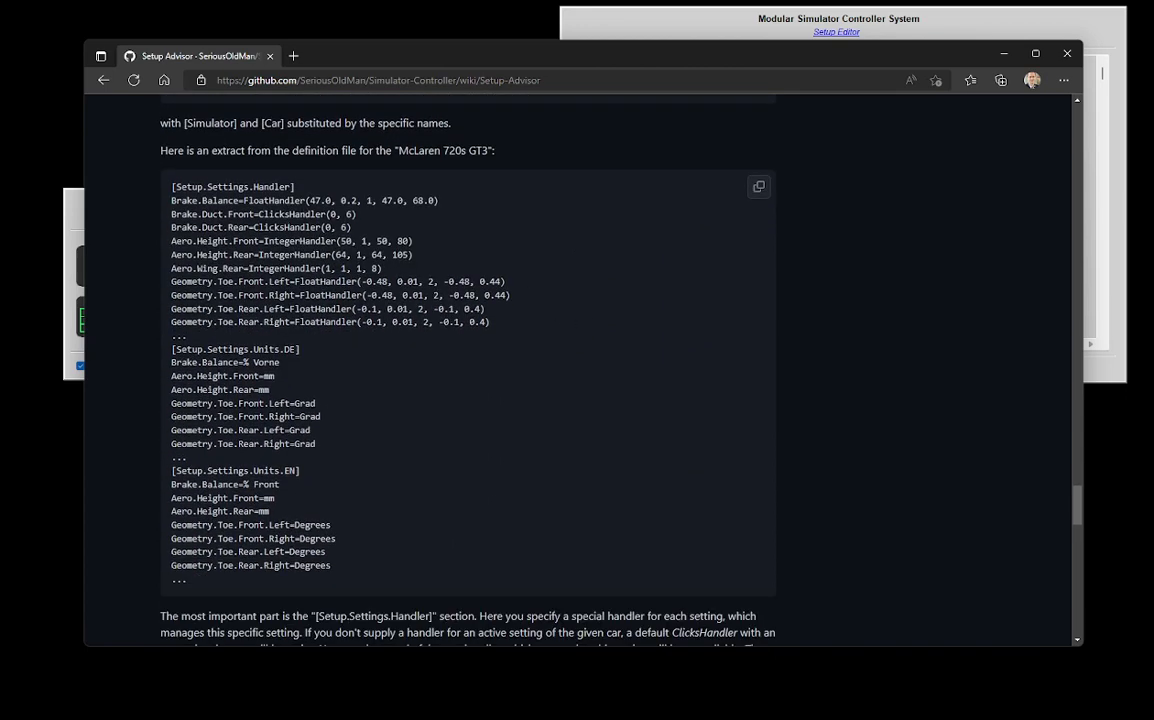
pyautogui.scroll(1, 467, 370)
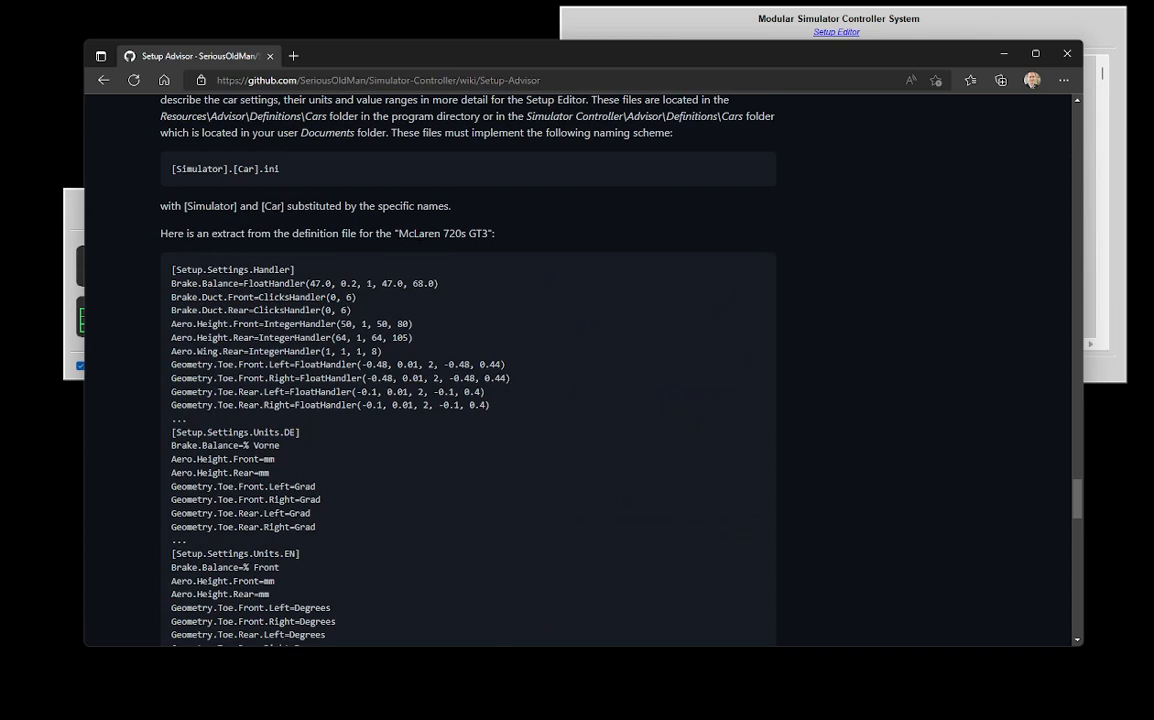
pyautogui.moveTo(398, 233); pyautogui.dragTo(489, 233)
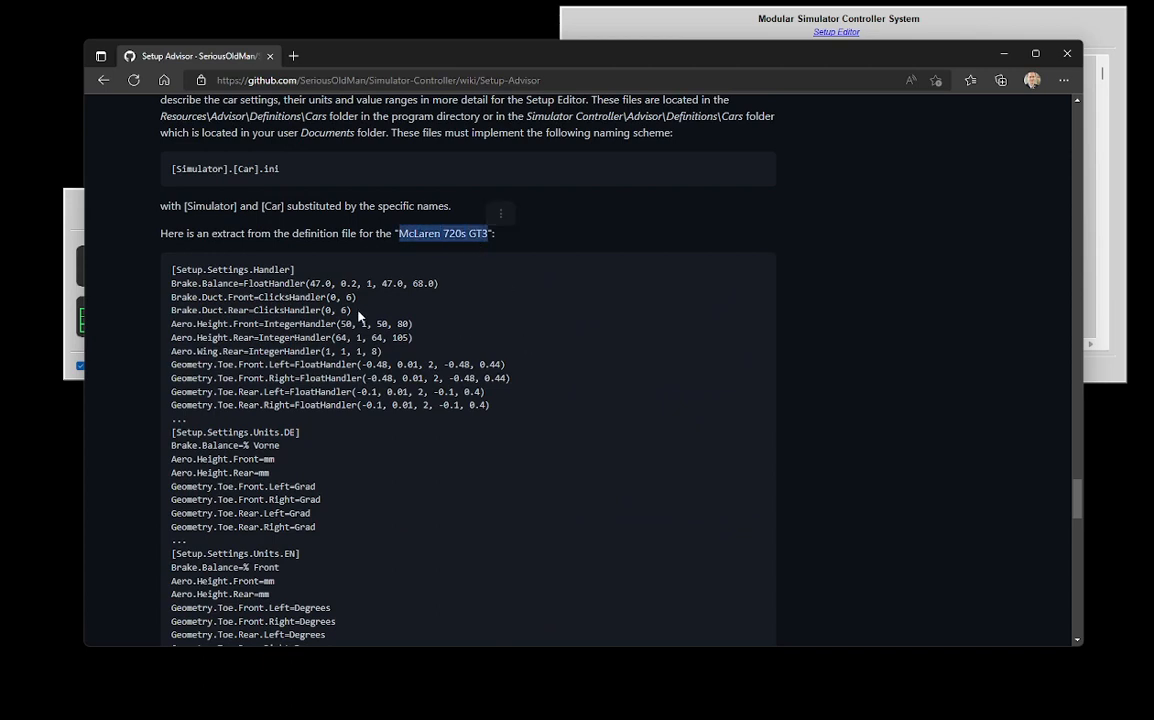
pyautogui.doubleClick(205, 283)
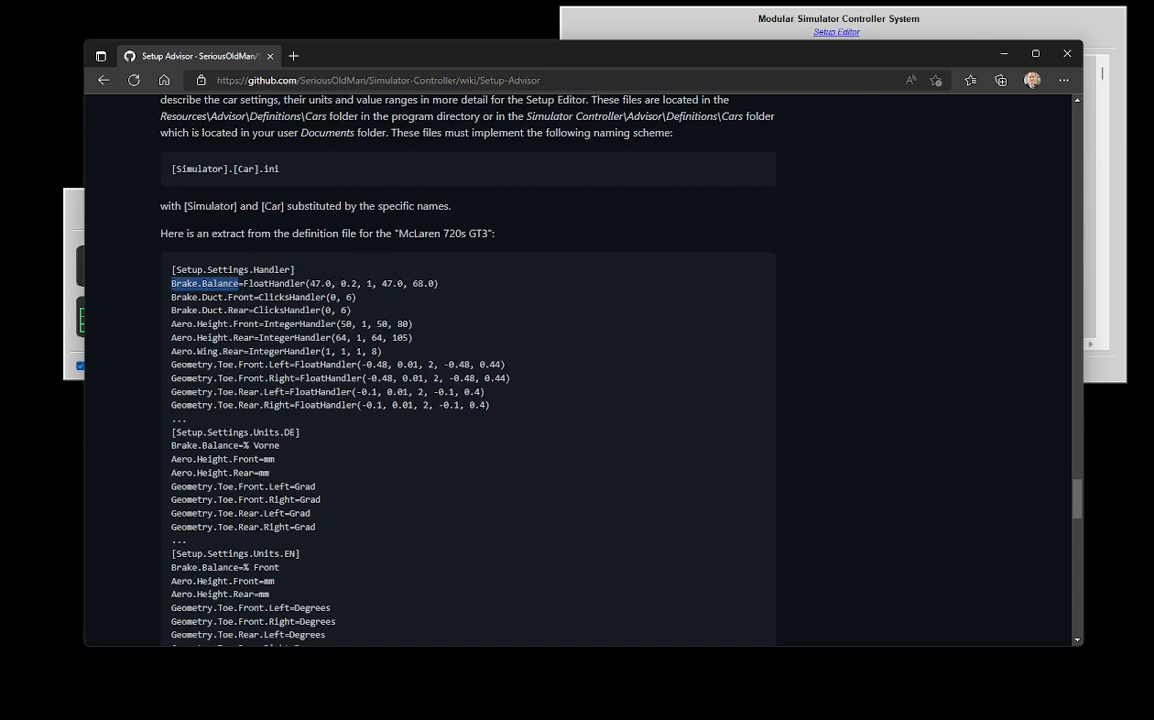
# Bring the Setup Editor forward to check its settings list against the definition file, and return to the wiki.
pyautogui.scroll(4, 553, 243)
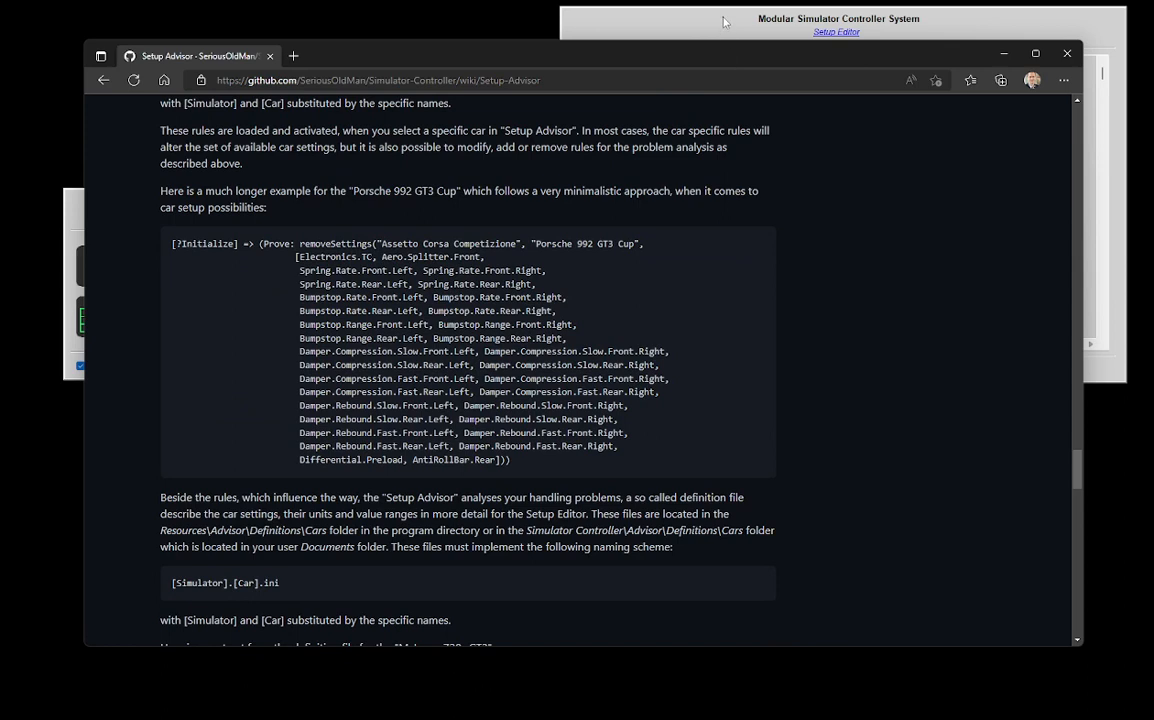
pyautogui.click(725, 22)
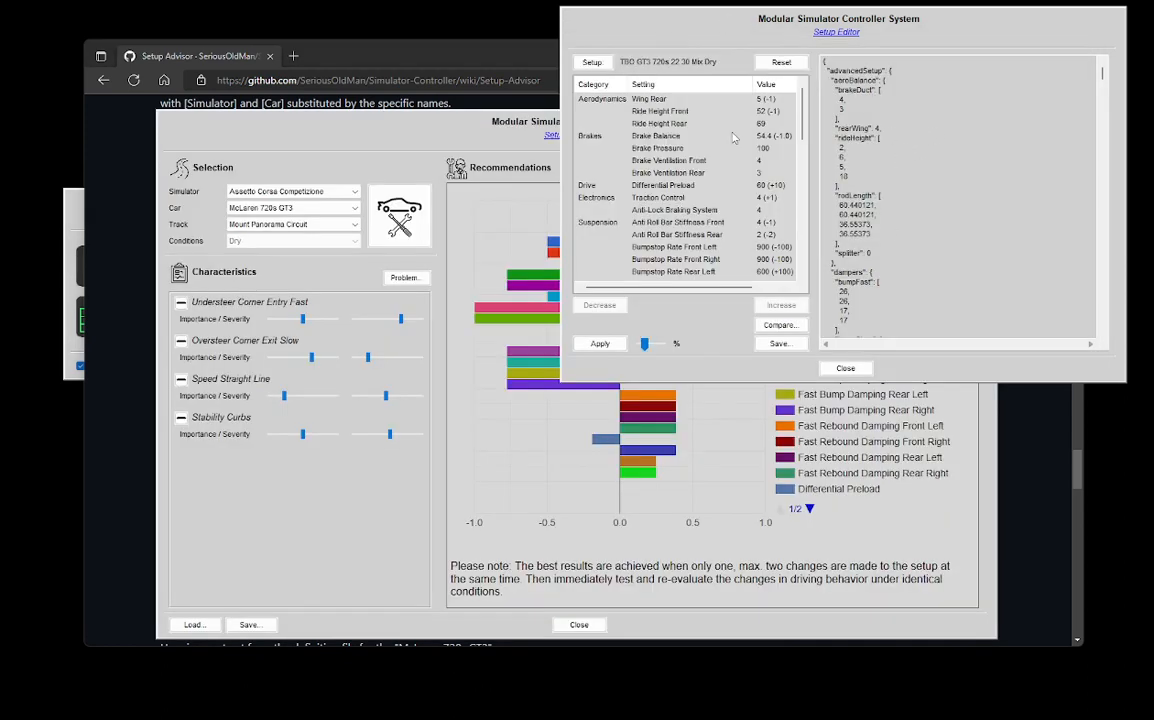
pyautogui.click(336, 48)
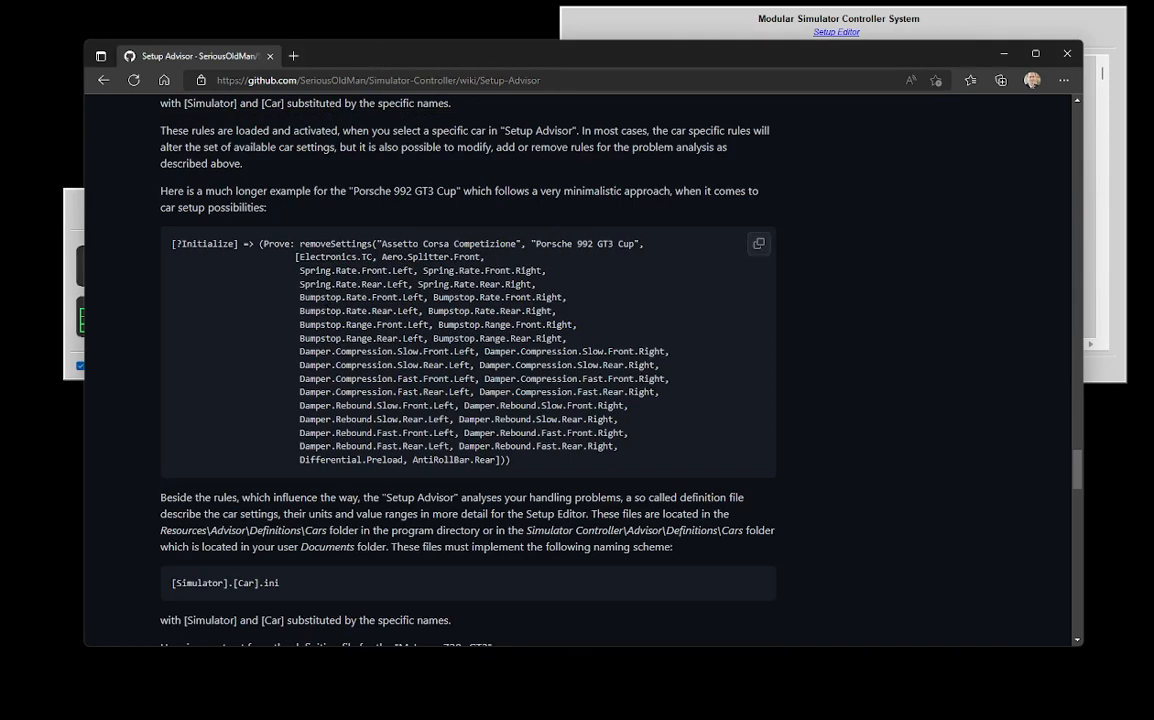
# Read the descriptions of the available setting handlers and compare them with the McLaren 720s GT3 definition extract.
pyautogui.scroll(-5, 316, 342)
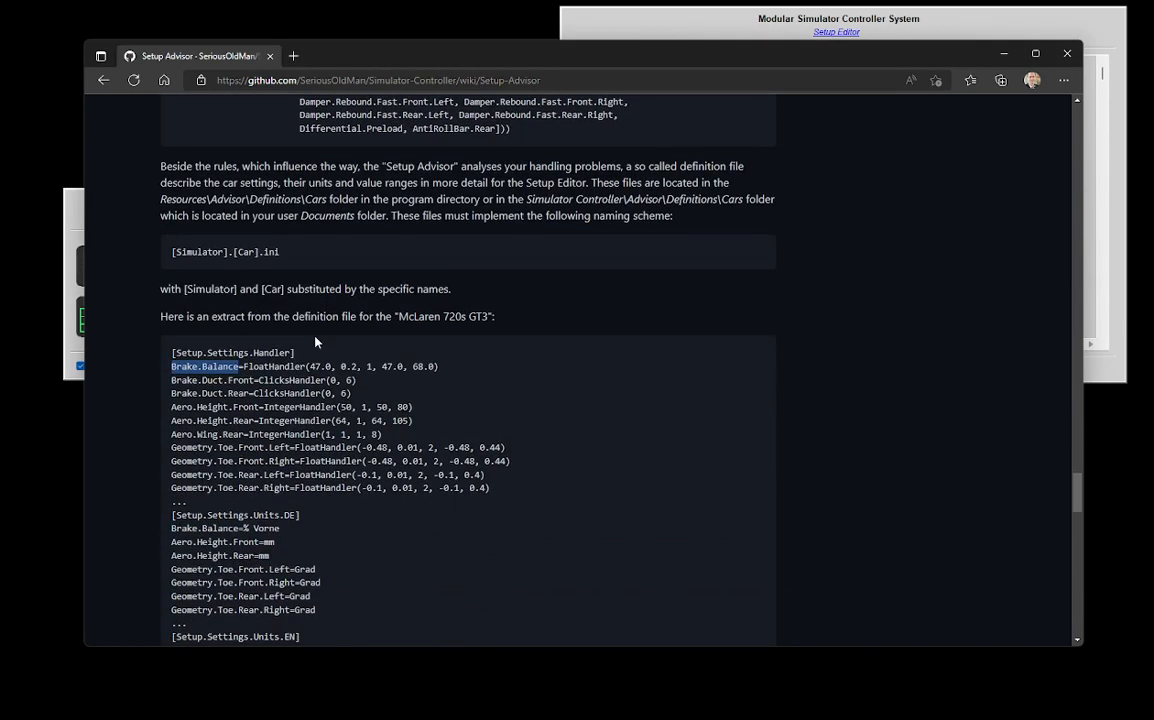
pyautogui.scroll(-10, 468, 370)
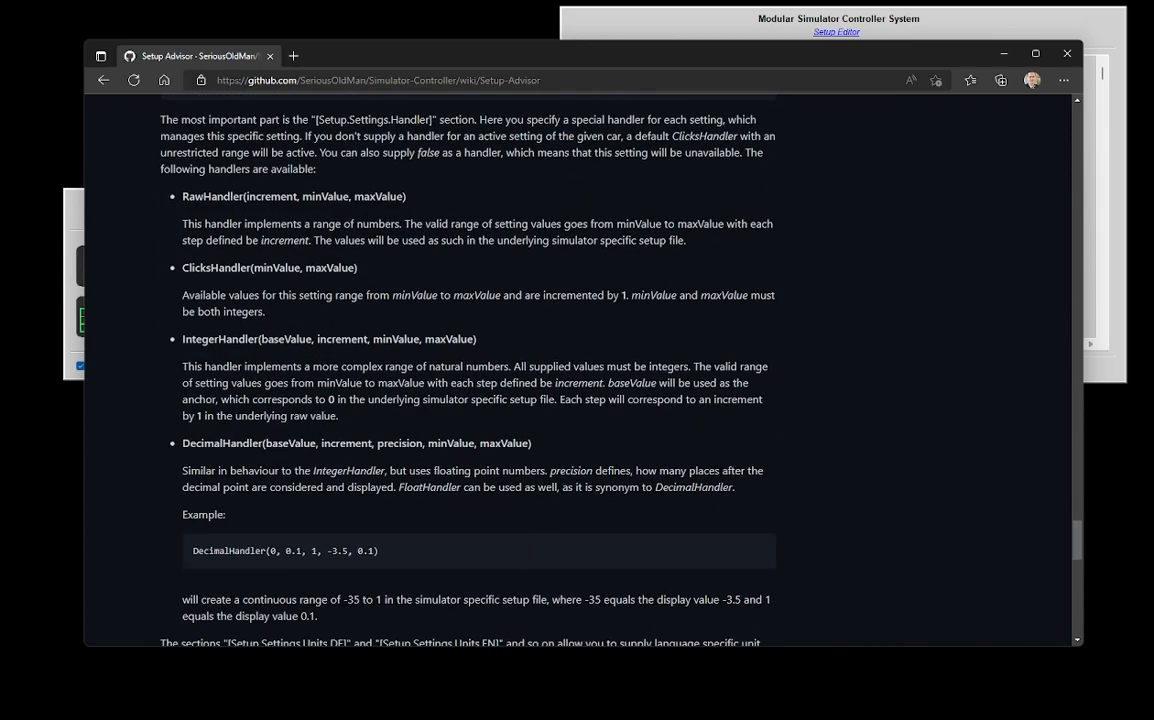
pyautogui.scroll(7, 261, 390)
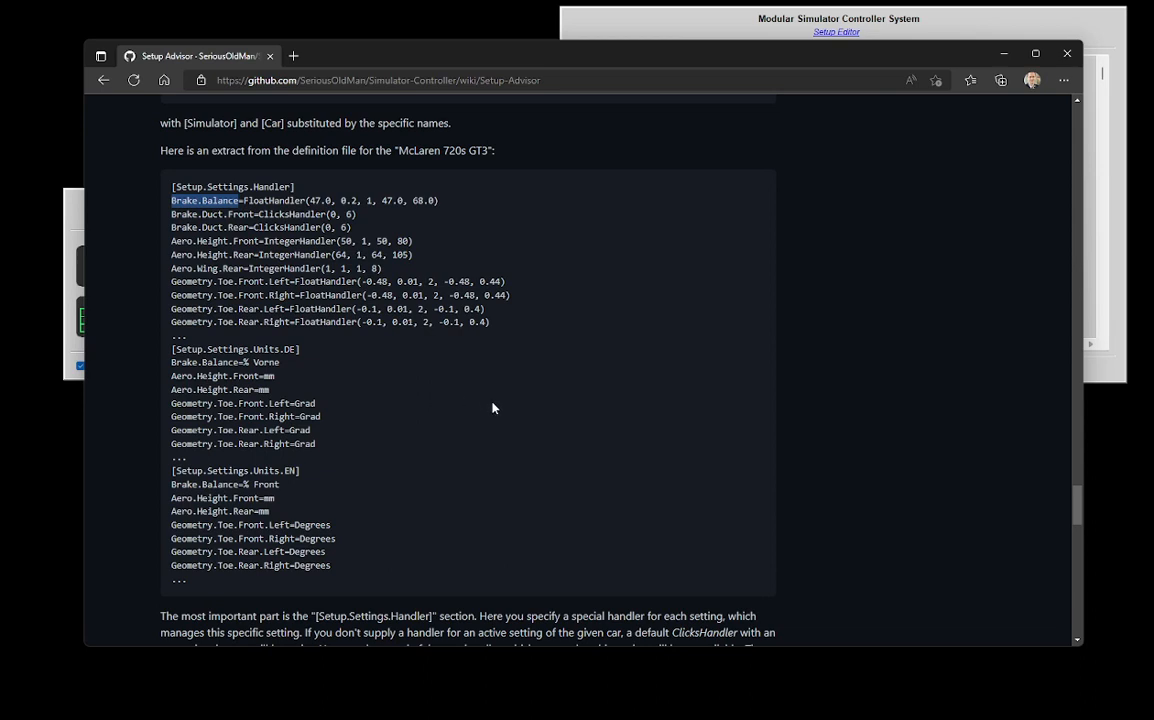
pyautogui.scroll(3, 492, 408)
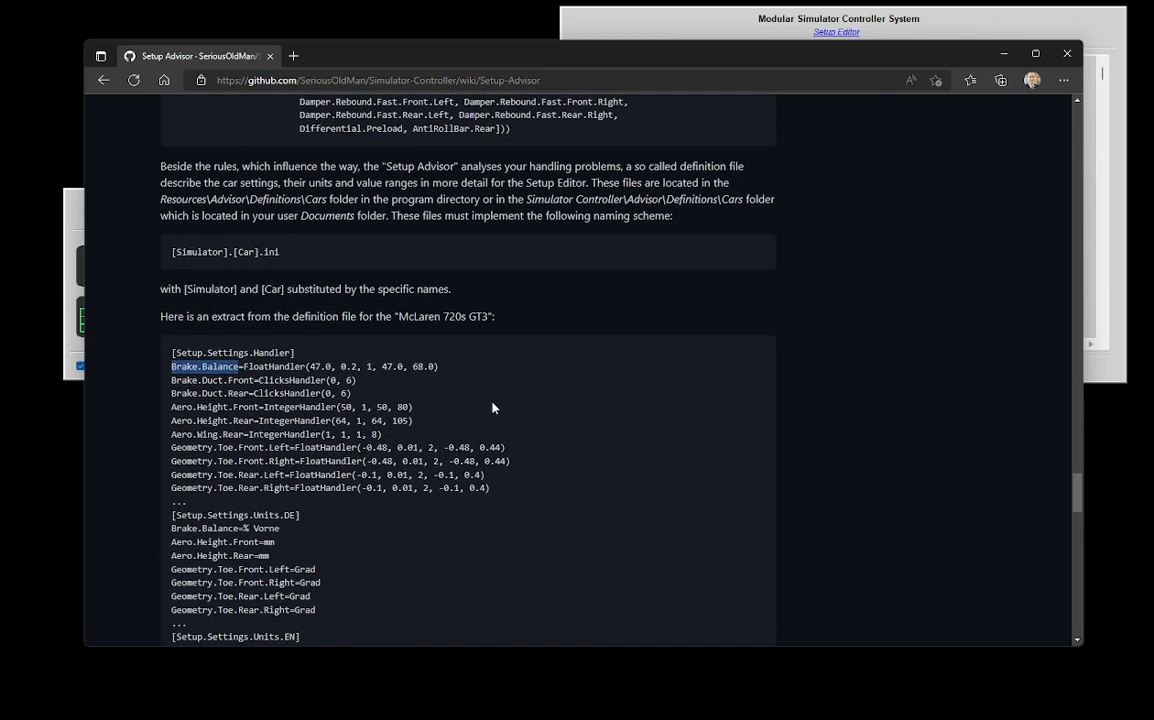
# Return to the Porsche 992 GT3 Cup rule example and highlight its entire code block.
pyautogui.scroll(5, 492, 408)
pyautogui.scroll(-6, 492, 408)
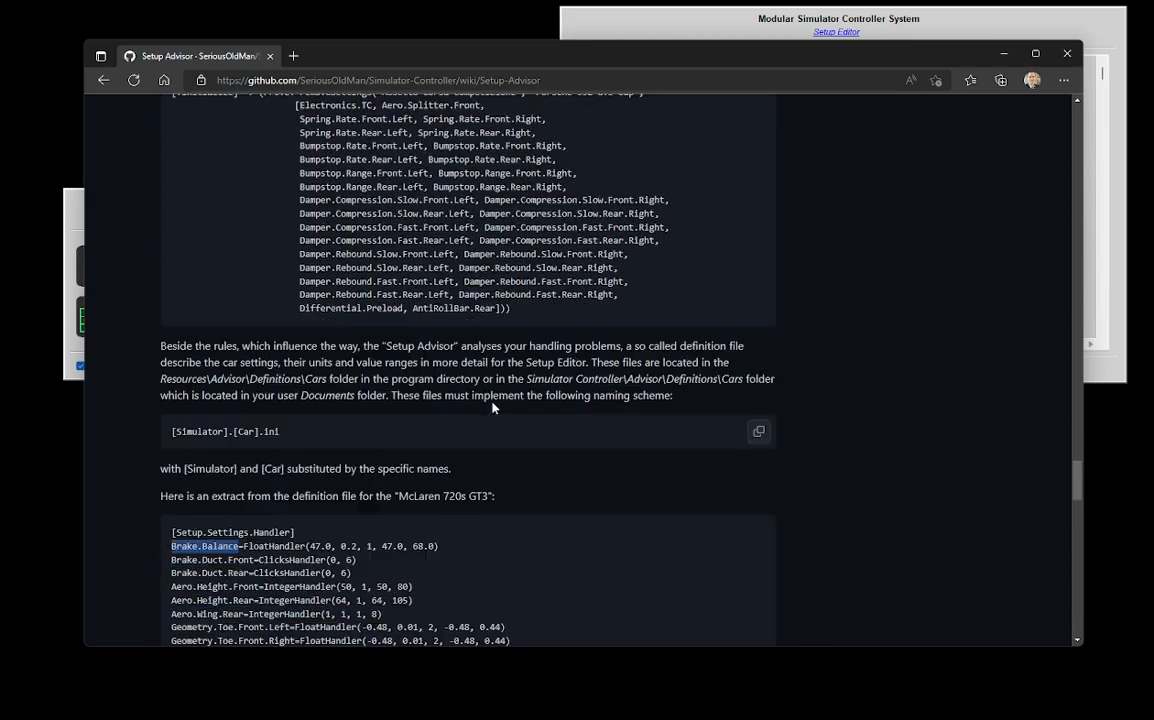
pyautogui.scroll(-3, 492, 408)
pyautogui.scroll(3, 492, 408)
pyautogui.scroll(-10, 492, 408)
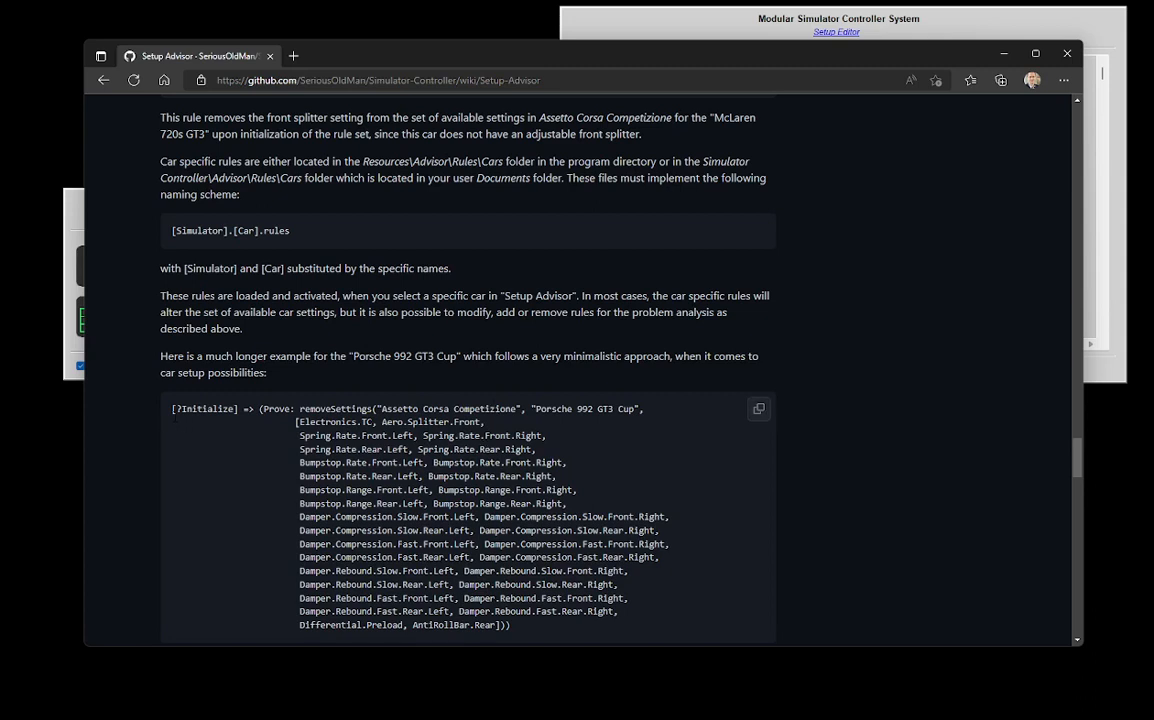
pyautogui.moveTo(172, 408); pyautogui.dragTo(551, 628)
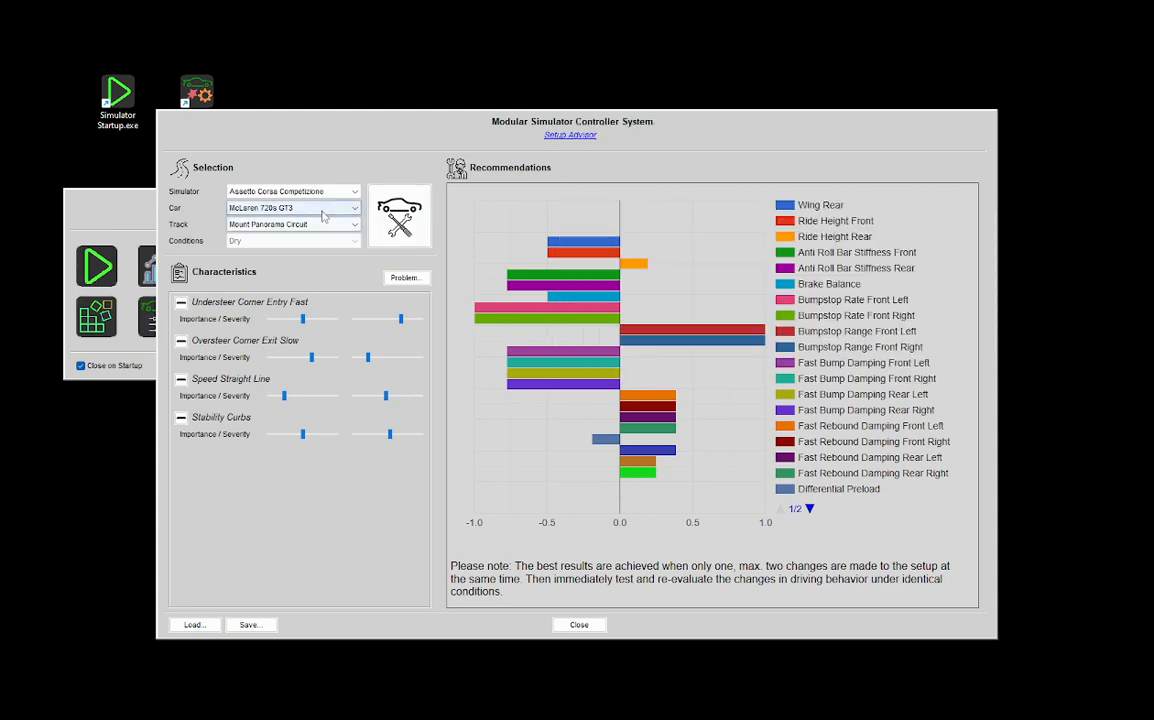
# Change the Setup Advisor's car to Porsche 992 GT3 Cup and add the slow corner exit oversteer problem.
pyautogui.click(322, 216)
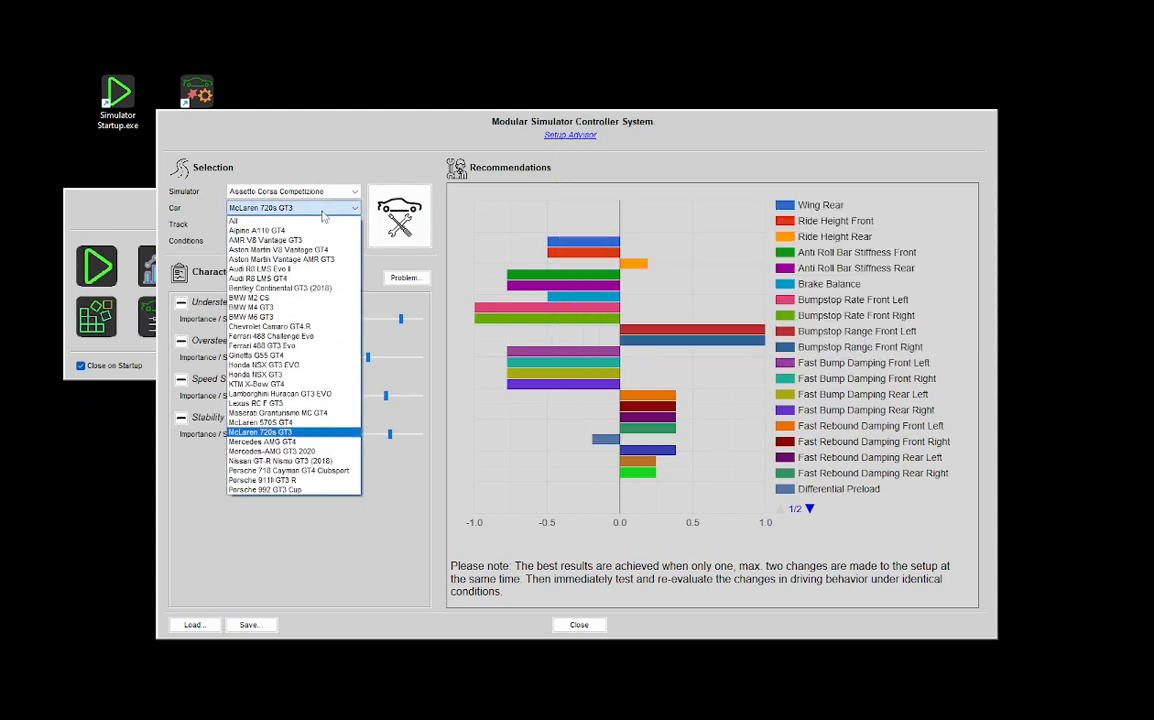
pyautogui.click(306, 492)
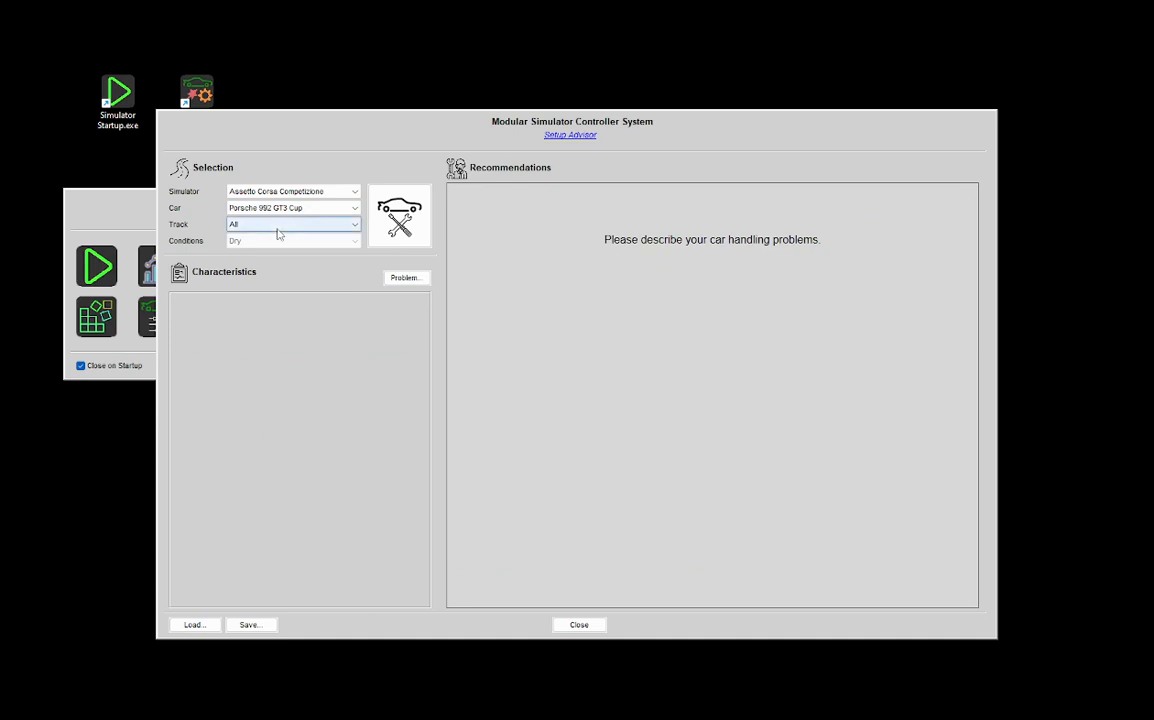
pyautogui.click(400, 281)
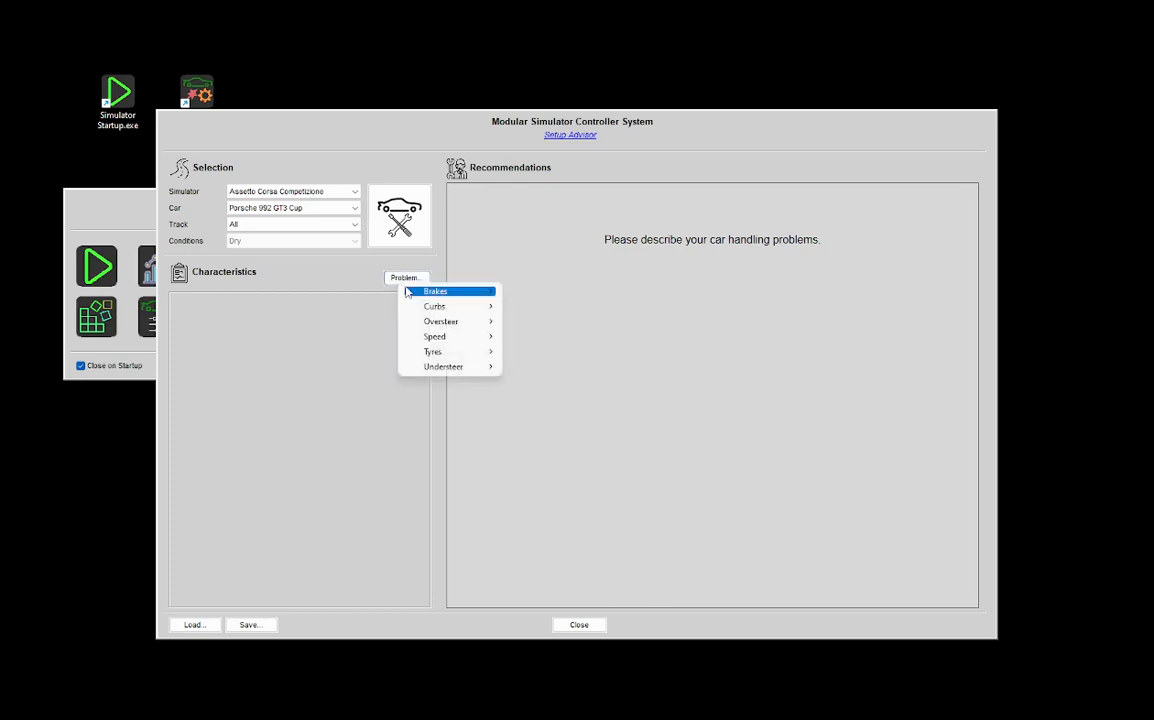
pyautogui.moveTo(450, 321)
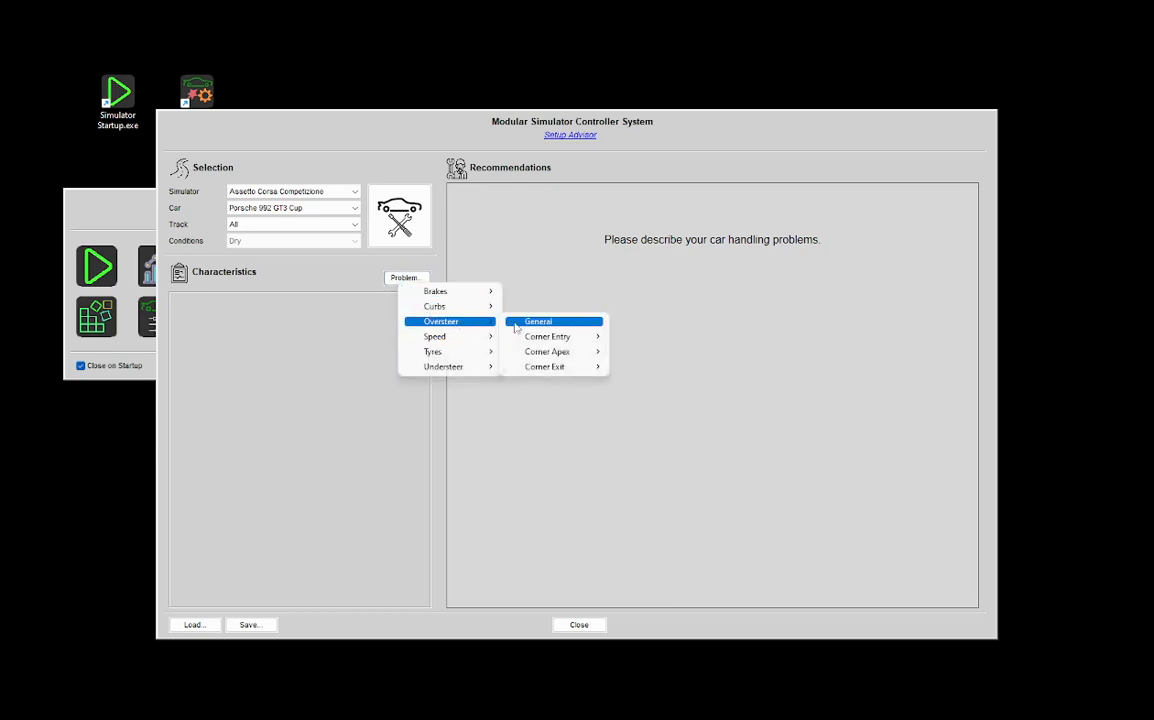
pyautogui.moveTo(560, 366)
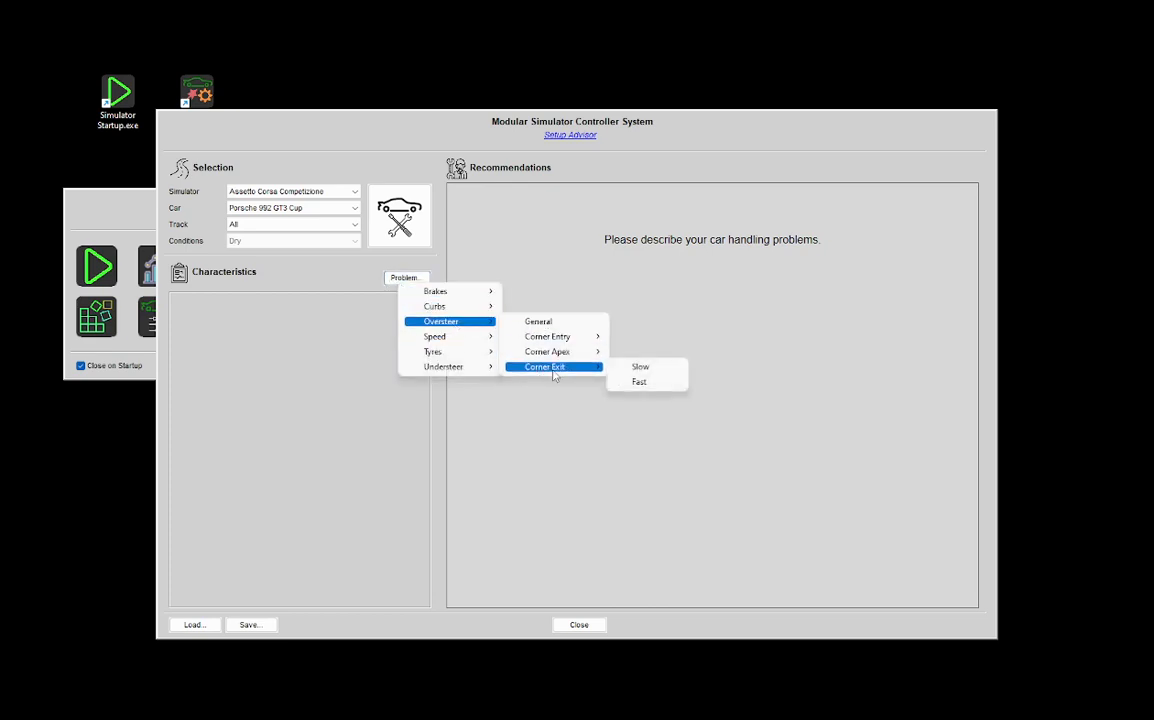
pyautogui.click(652, 371)
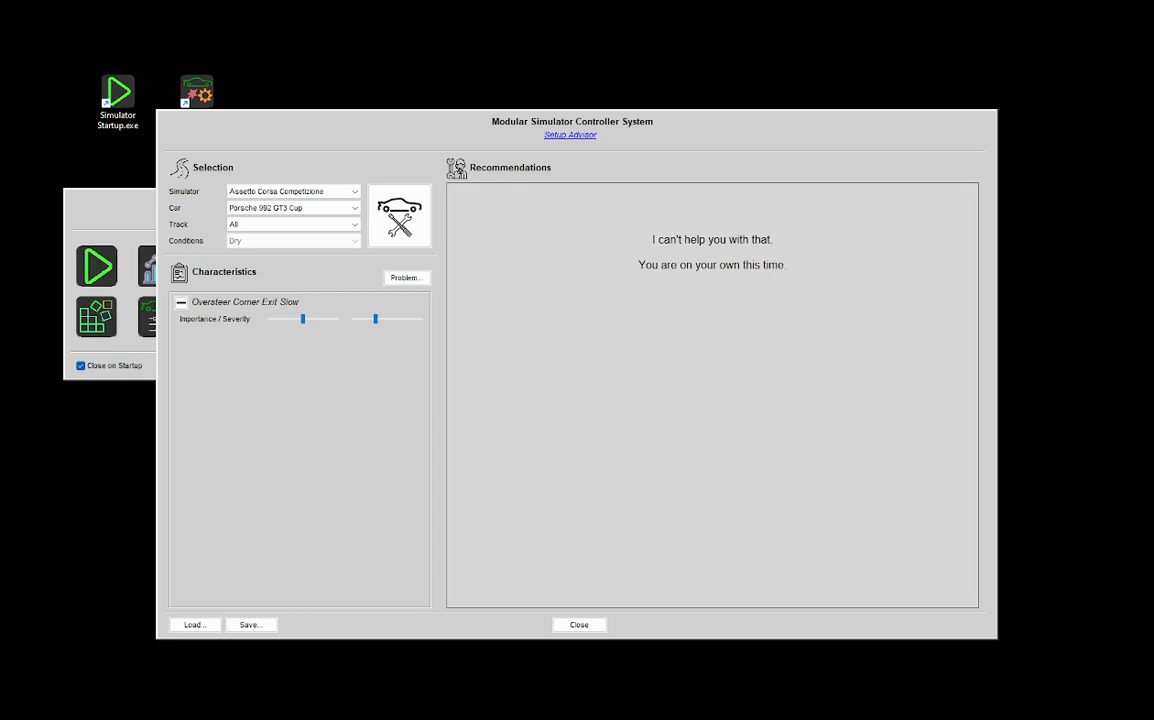
# Bring the wiki back into view, examine the removeSettings call in the Porsche 992 GT3 Cup rule, and return to the Setup Advisor.
pyautogui.moveTo(582, 719); pyautogui.dragTo(545, 58)
pyautogui.scroll(-3, 490, 370)
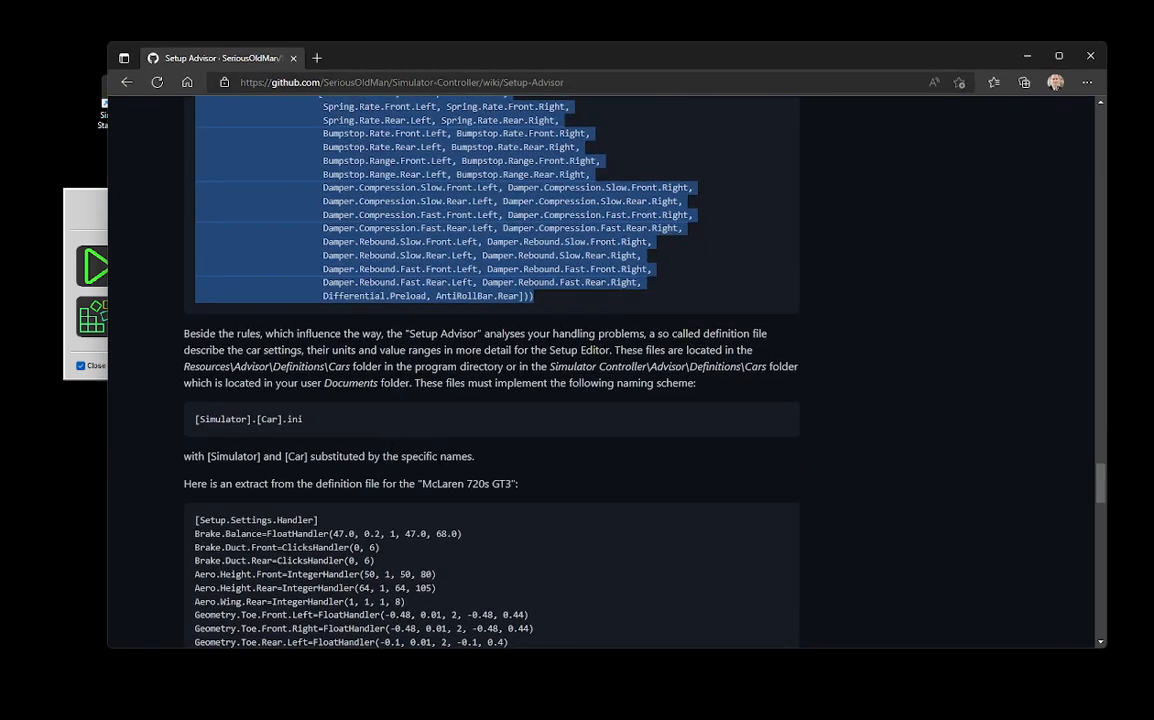
pyautogui.scroll(2, 490, 370)
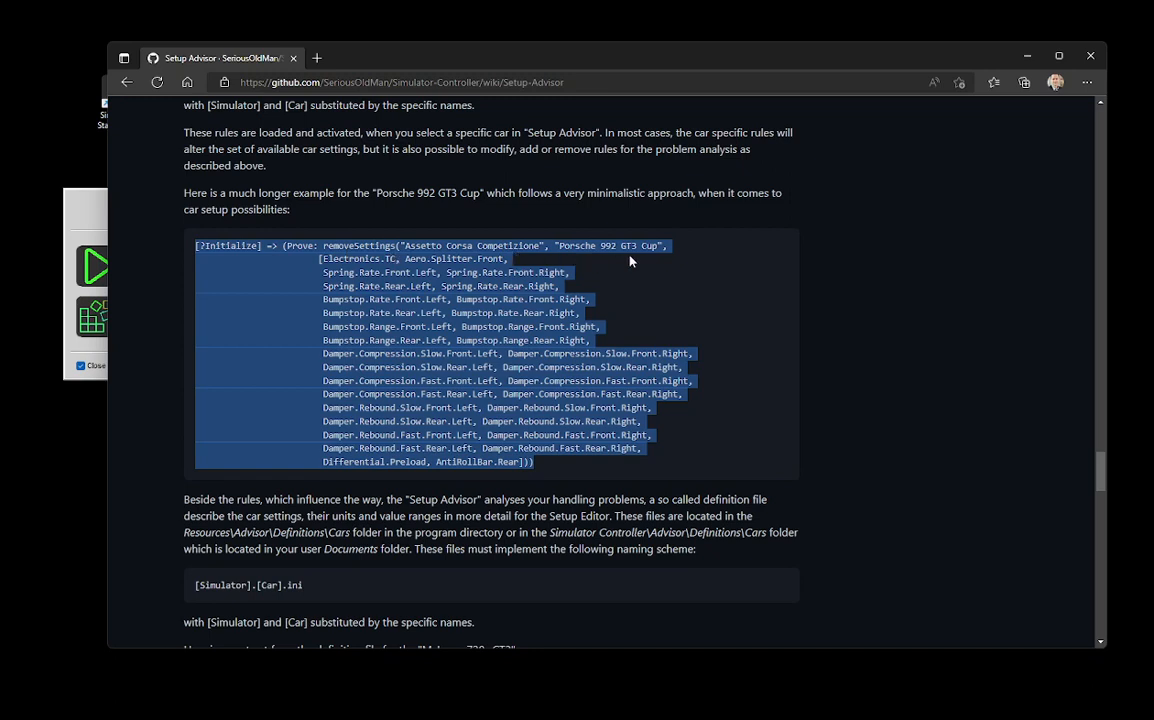
pyautogui.moveTo(398, 246); pyautogui.dragTo(505, 246)
pyautogui.click(505, 247)
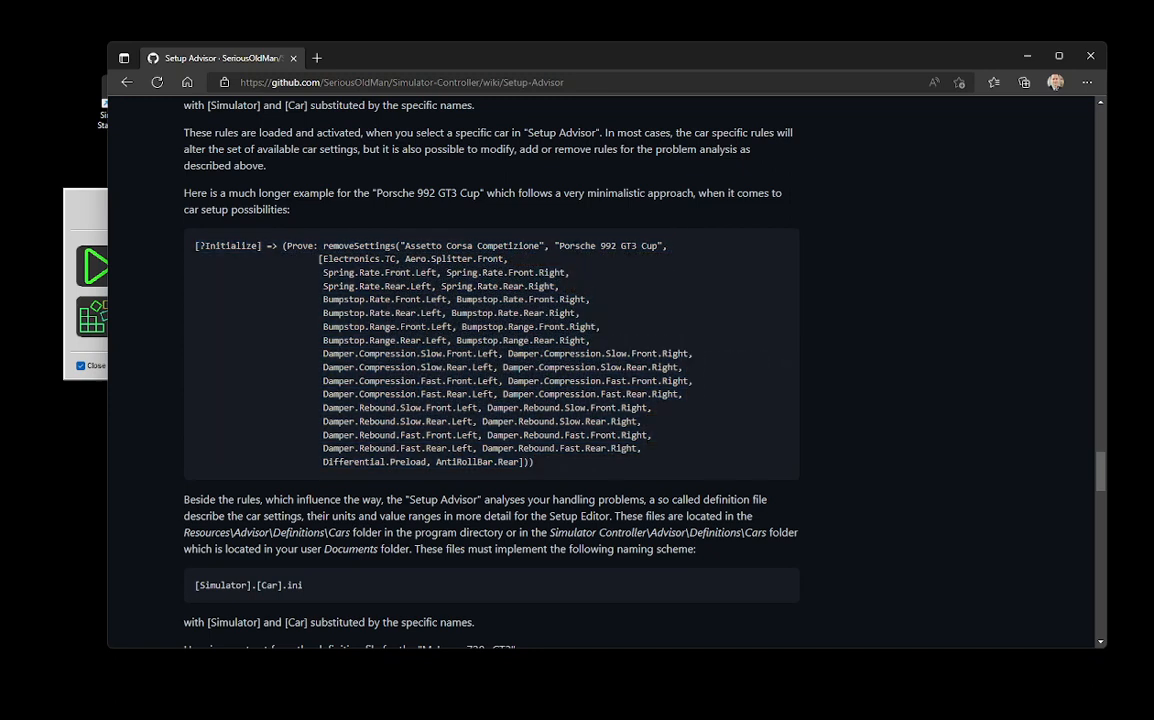
pyautogui.doubleClick(358, 246)
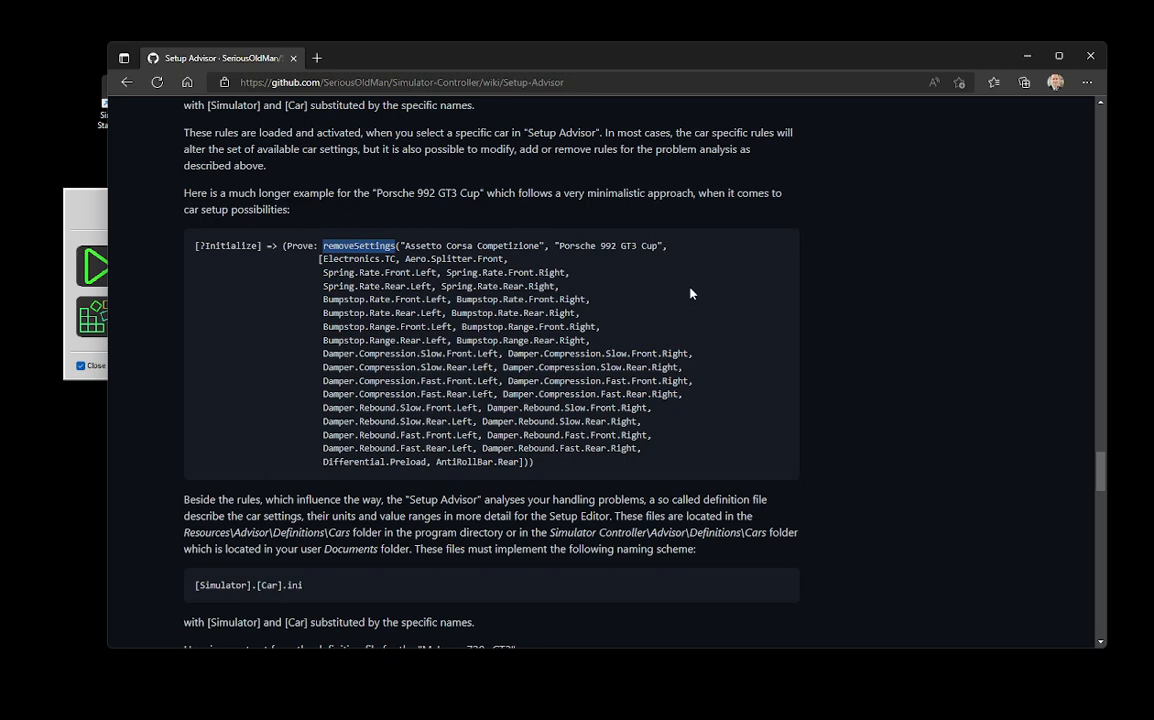
pyautogui.moveTo(595, 60); pyautogui.dragTo(595, 715)
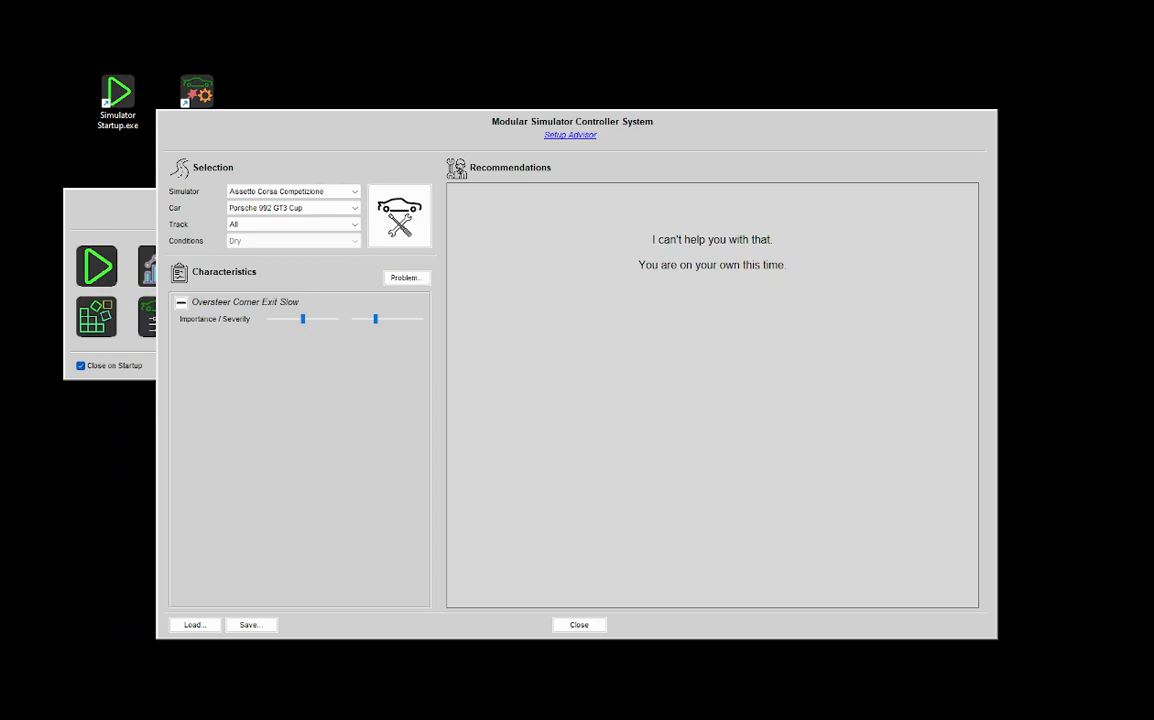